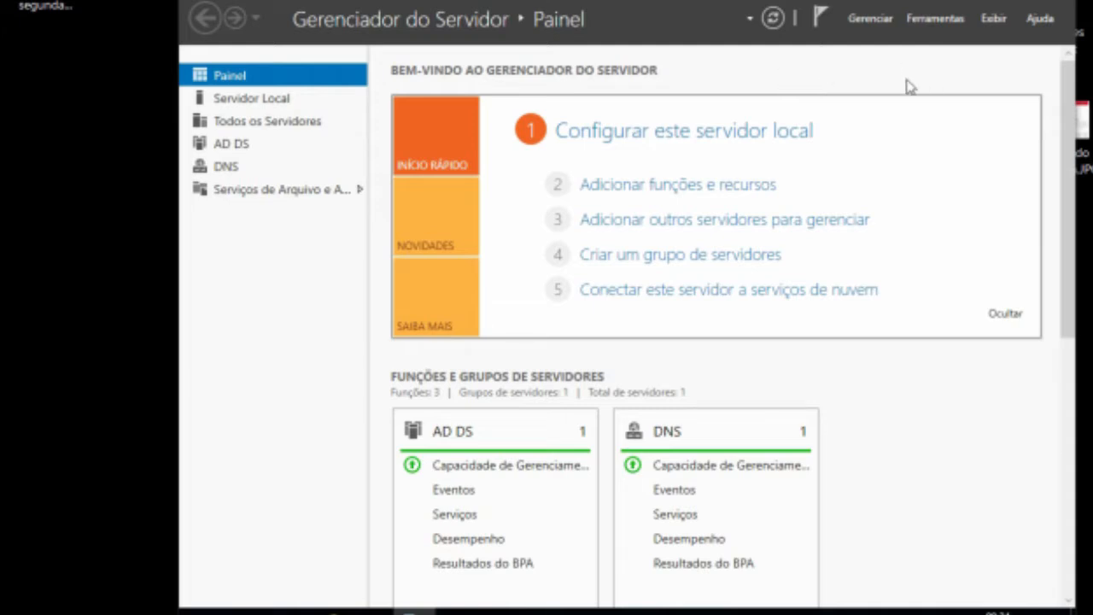
pyautogui.click(918, 25)
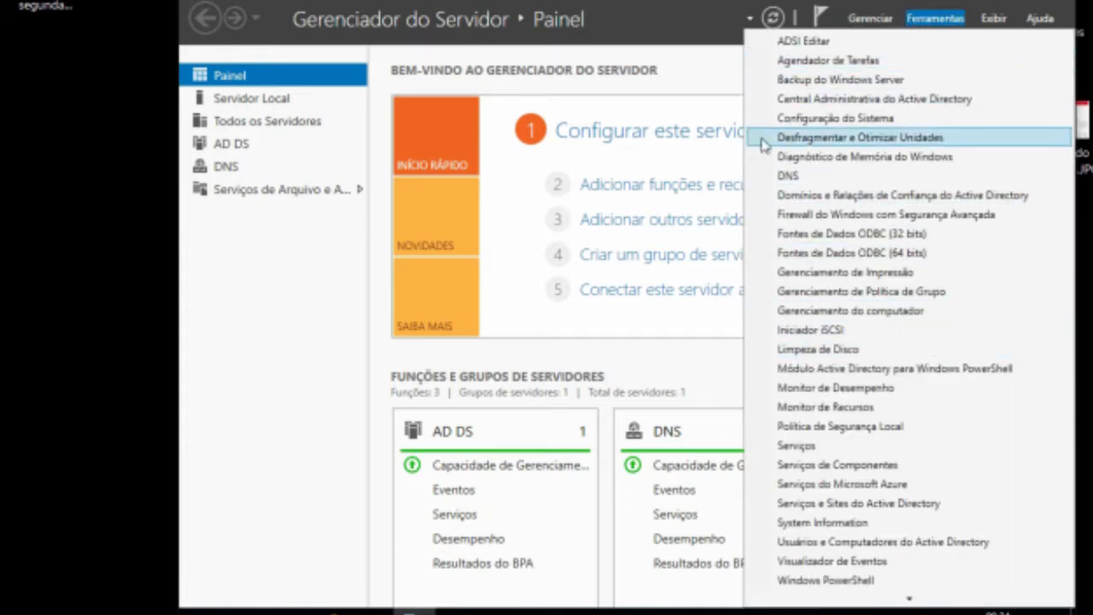
pyautogui.click(722, 90)
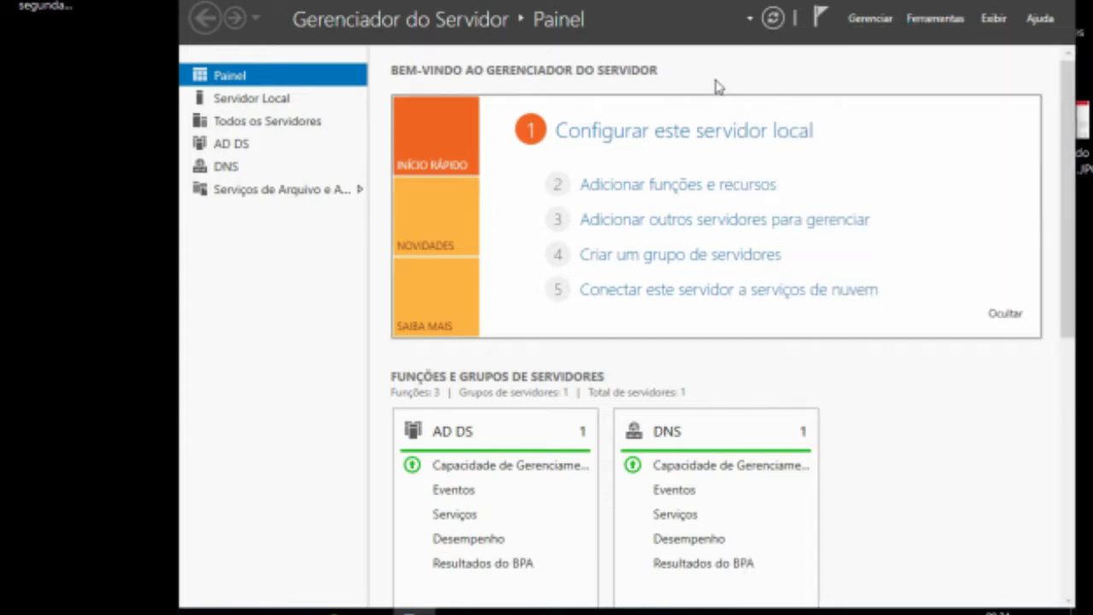
# Step: Start the Add Roles and Features wizard and proceed with a role-based installation on the local server
pyautogui.click(871, 18)
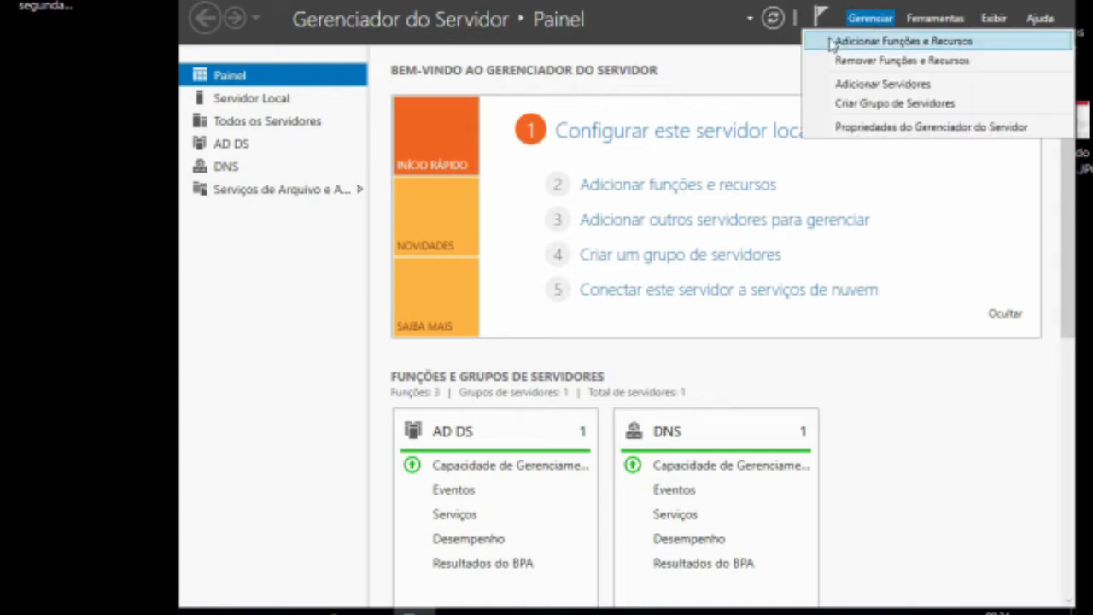
pyautogui.click(931, 47)
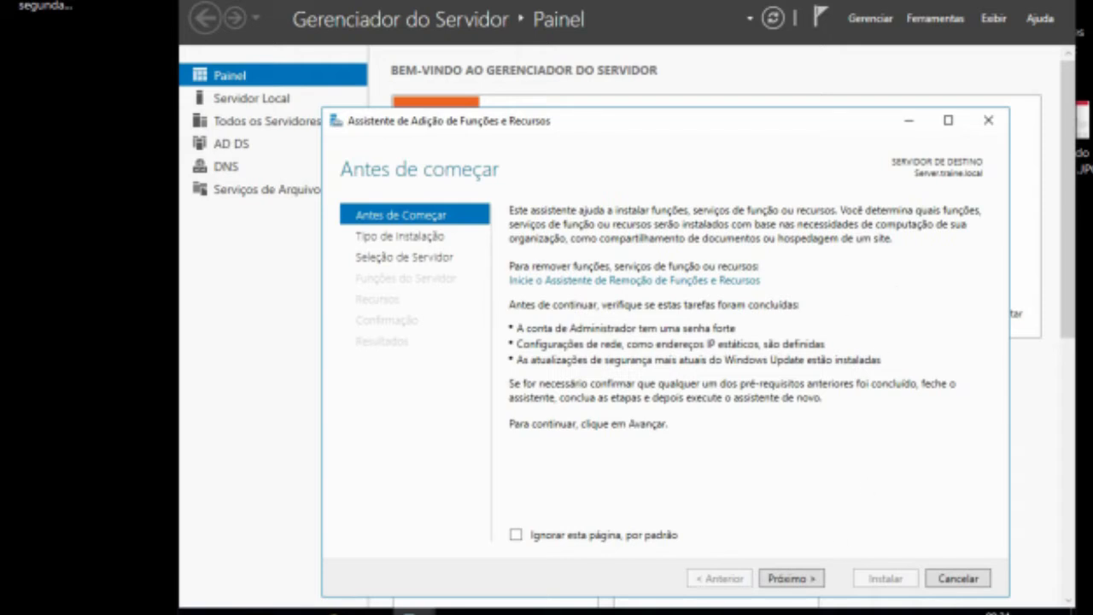
pyautogui.click(807, 580)
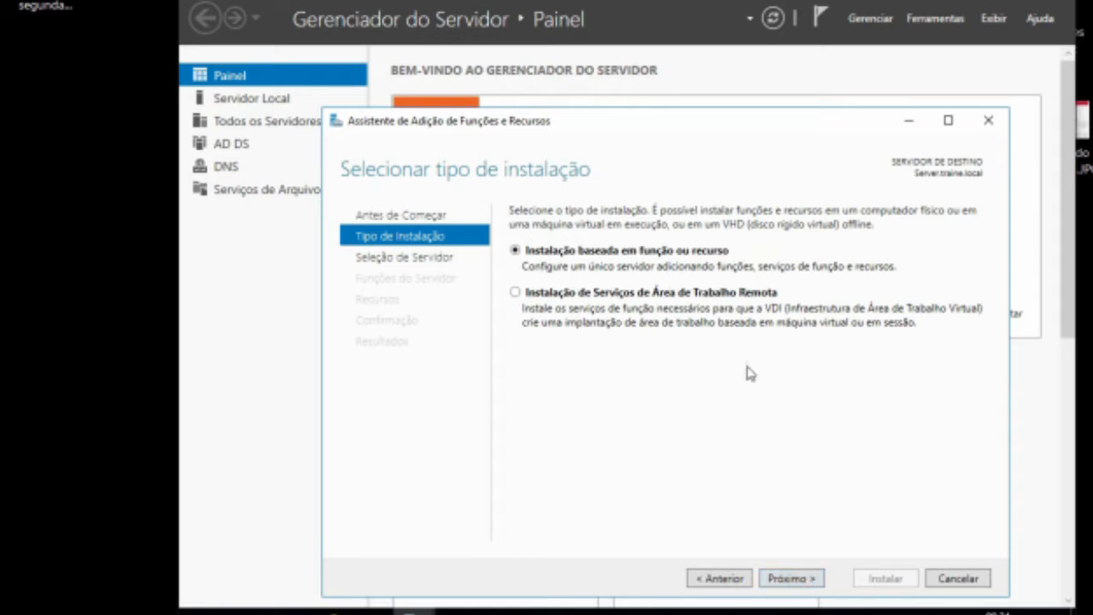
pyautogui.click(792, 579)
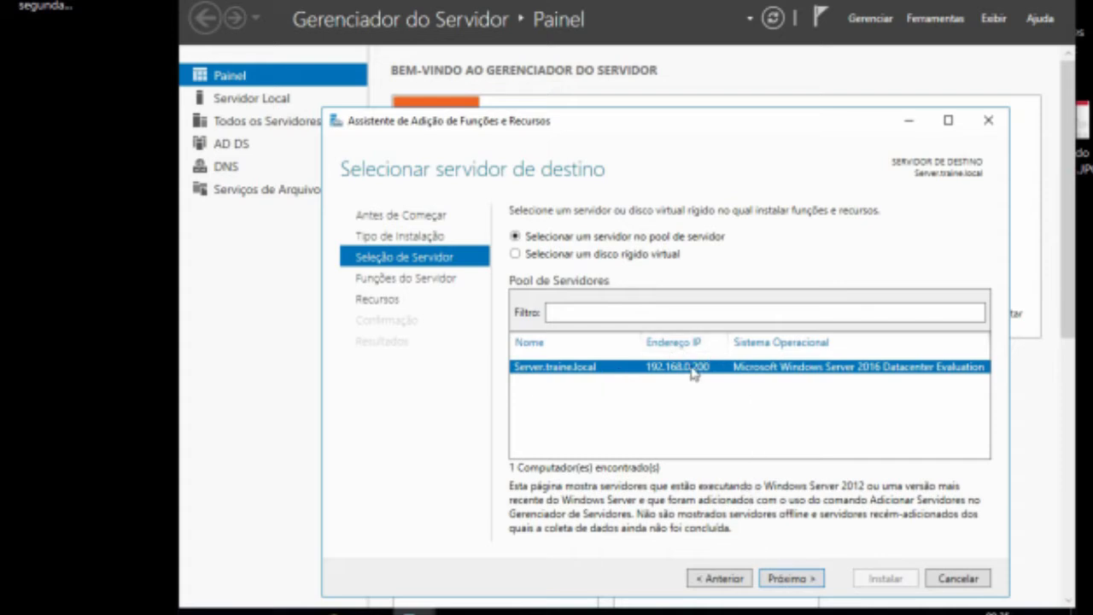
pyautogui.click(794, 577)
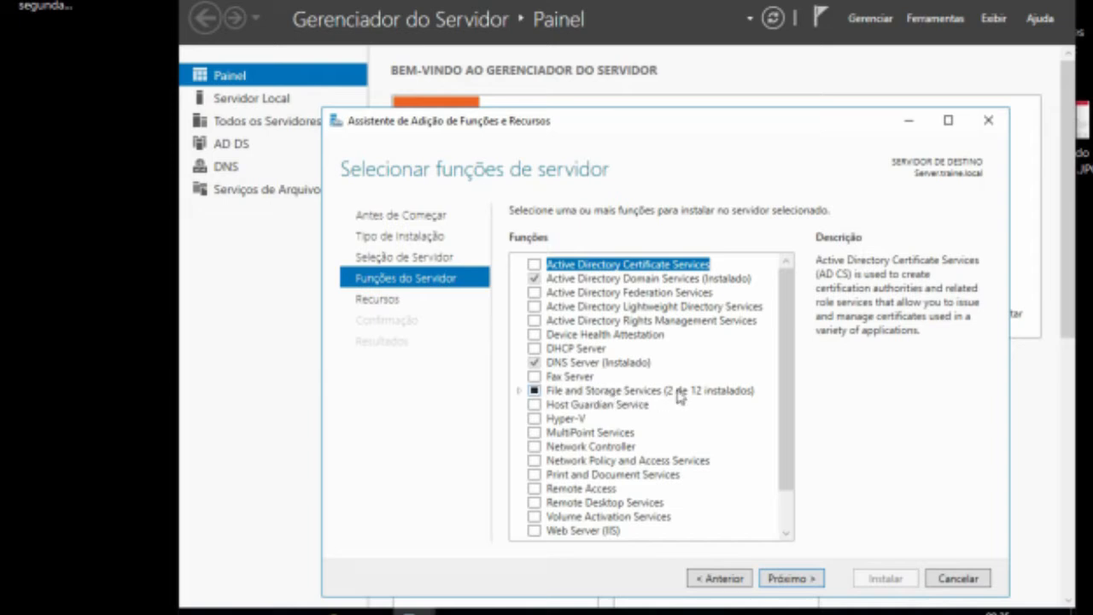
# Step: Under File and iSCSI Services, select Data Deduplication and DFS Namespaces, adding the required management tools
pyautogui.click(519, 393)
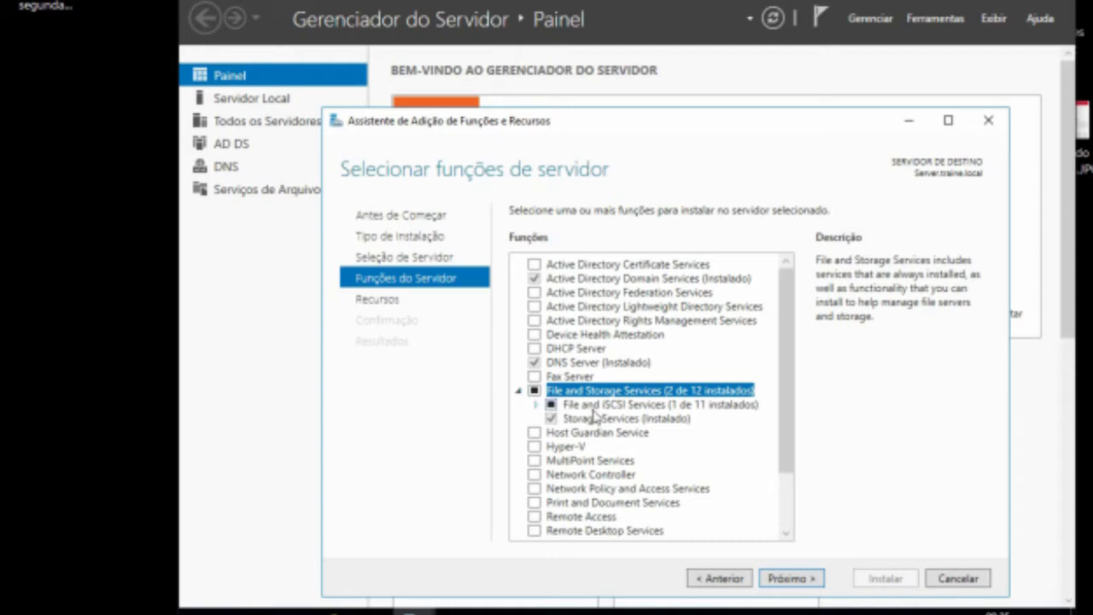
pyautogui.click(536, 404)
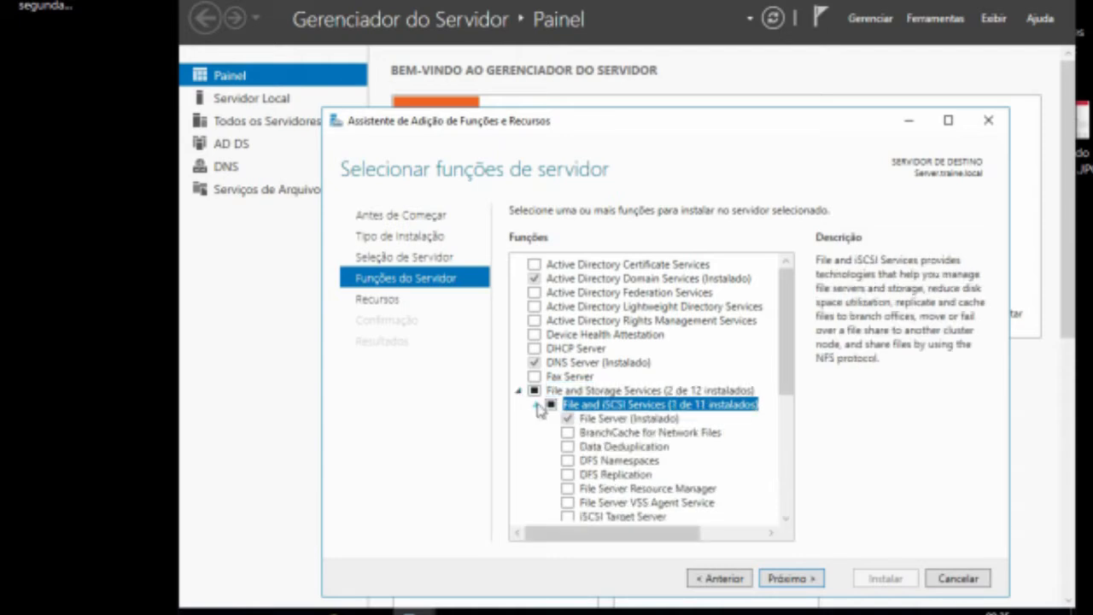
pyautogui.moveTo(784, 376); pyautogui.dragTo(790, 398)
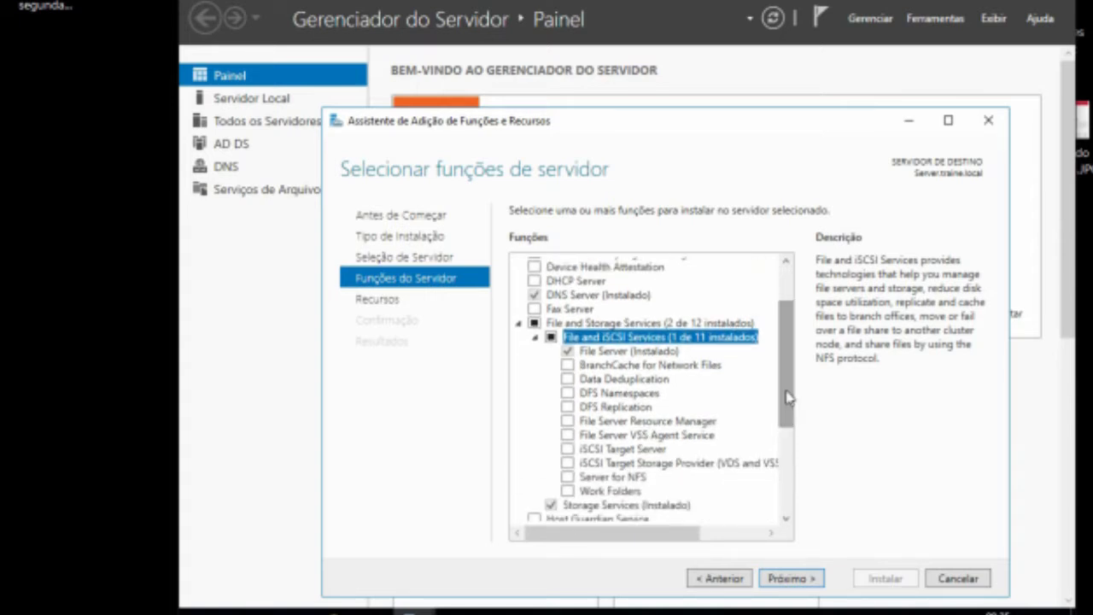
pyautogui.click(569, 380)
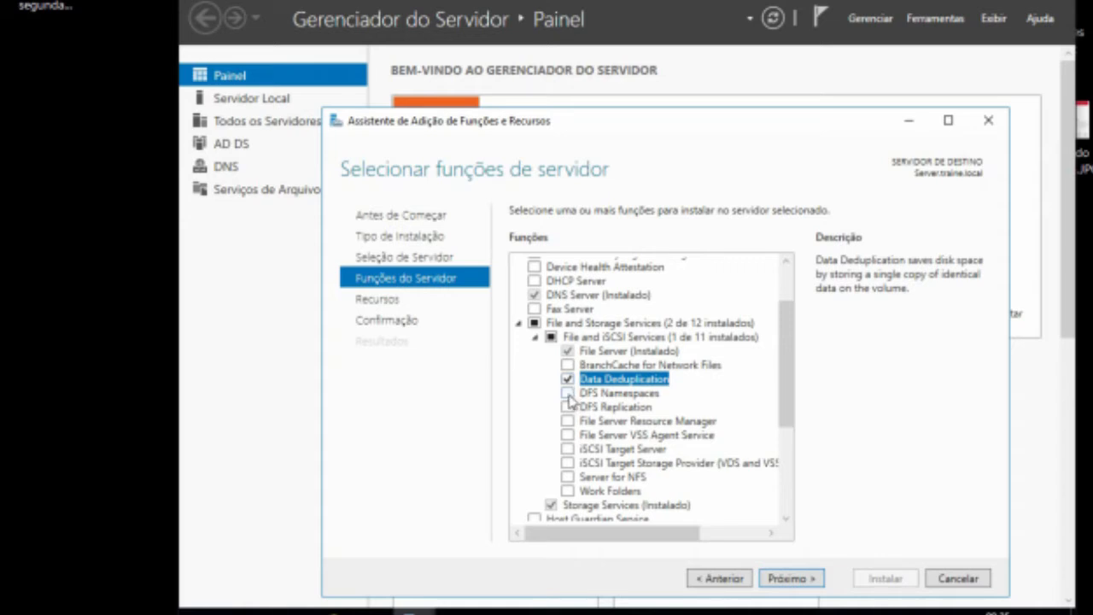
pyautogui.click(568, 394)
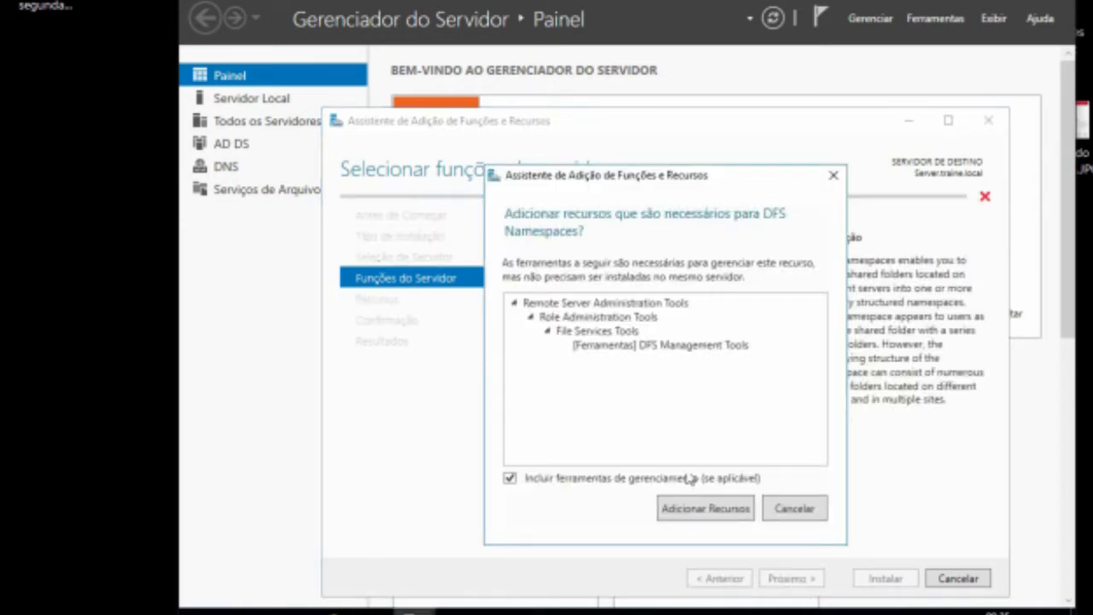
pyautogui.click(721, 510)
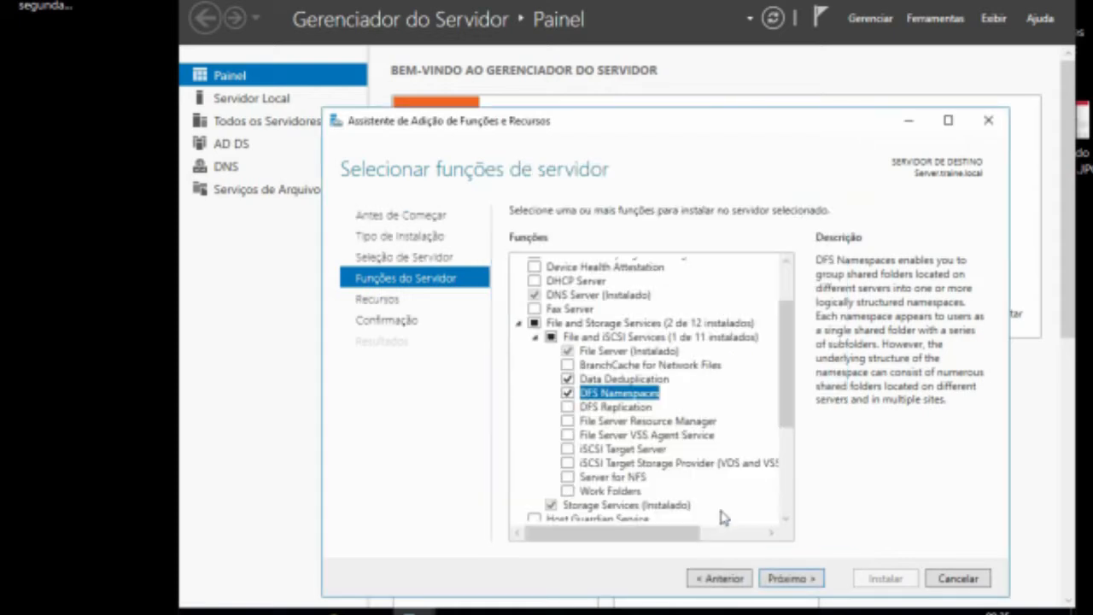
# Step: Select File Server Resource Manager with its management tools and advance past the features page
pyautogui.click(571, 423)
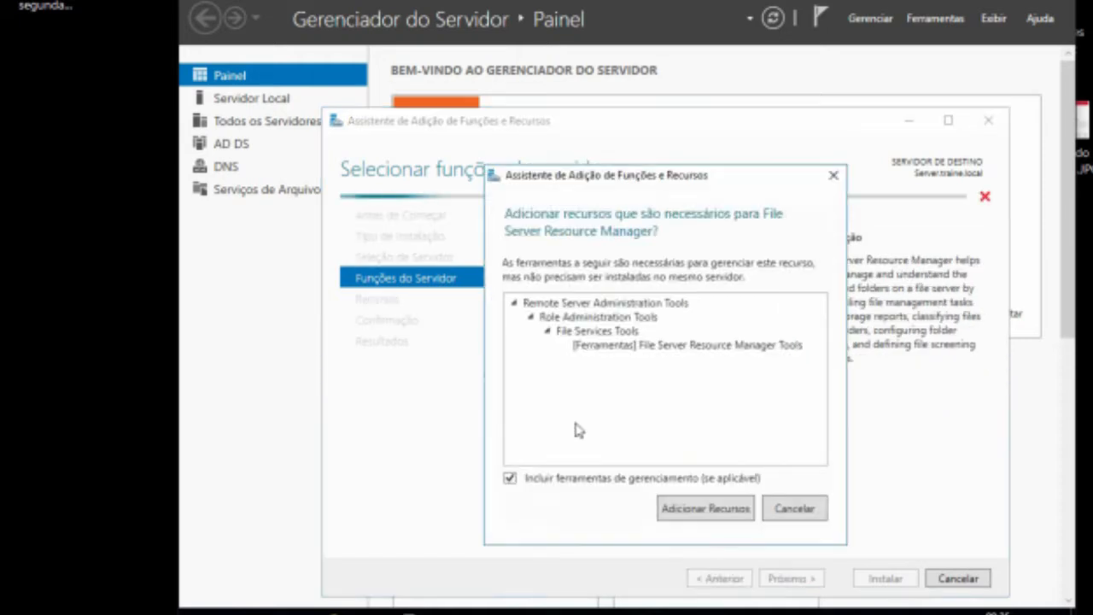
pyautogui.click(706, 515)
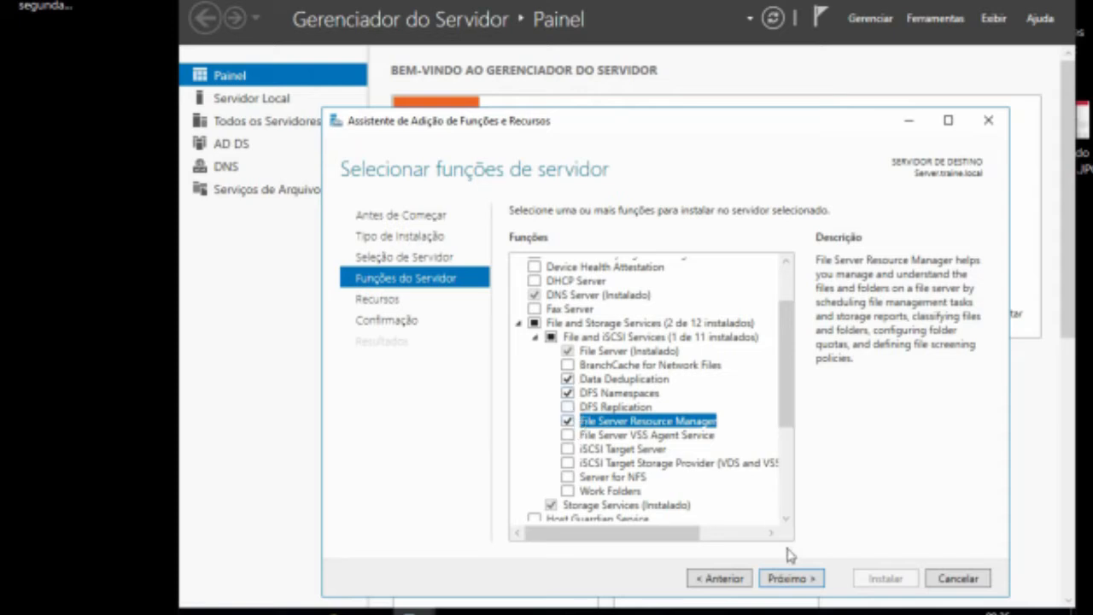
pyautogui.click(790, 580)
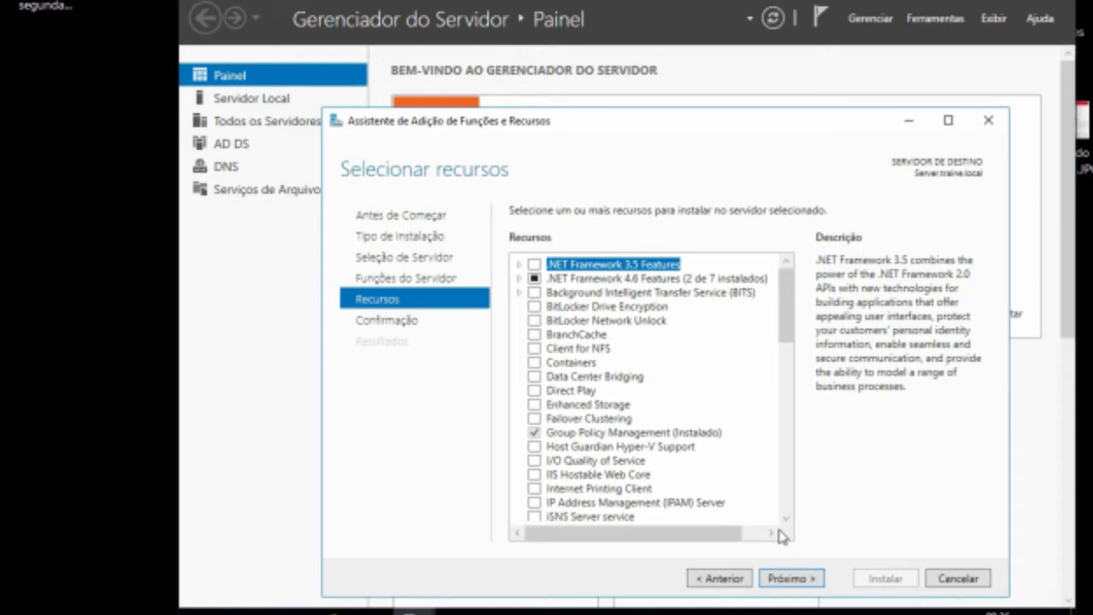
pyautogui.click(803, 580)
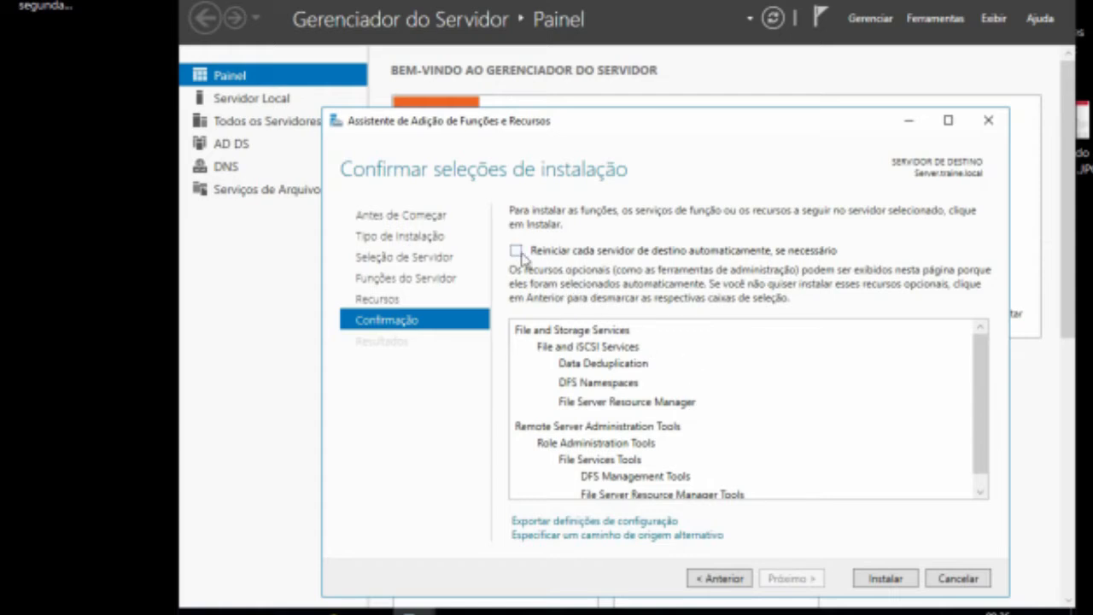
# Step: Enable automatic restart if needed, install the selected role services, and close the wizard when finished
pyautogui.click(516, 250)
pyautogui.click(685, 365)
pyautogui.click(885, 579)
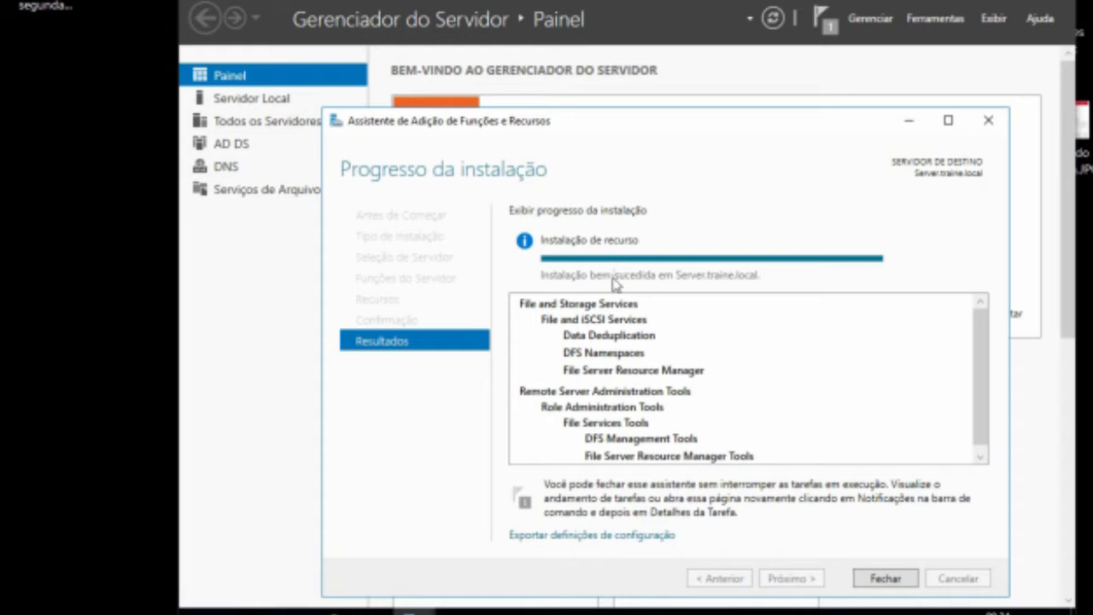
pyautogui.click(886, 579)
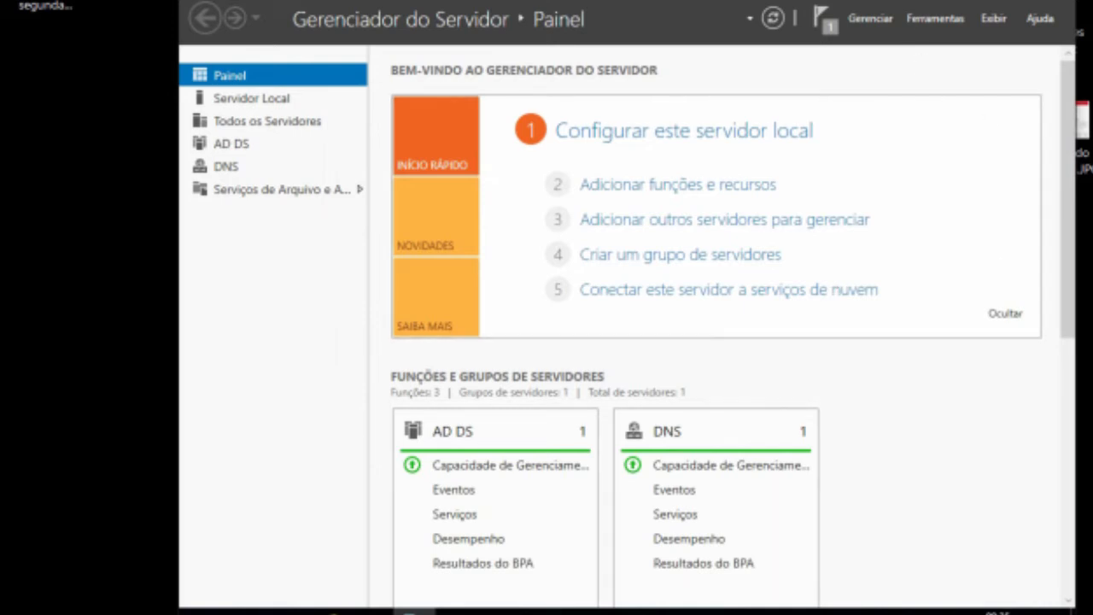
# Step: Show the desktop, open File Explorer and browse to Disco Local (C:)
pyautogui.press('super+d')
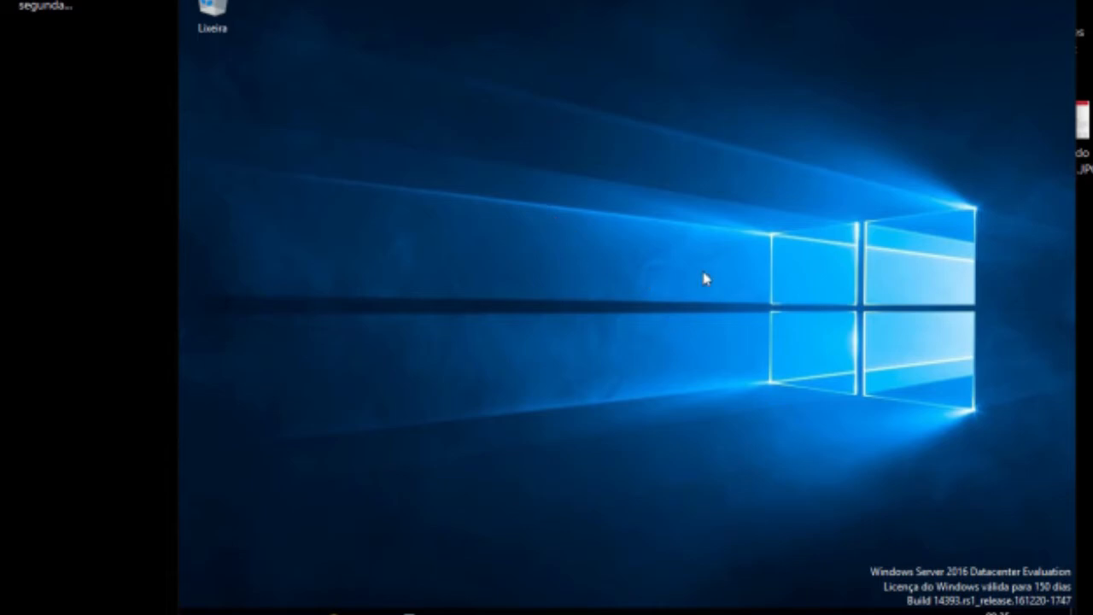
pyautogui.click(376, 613)
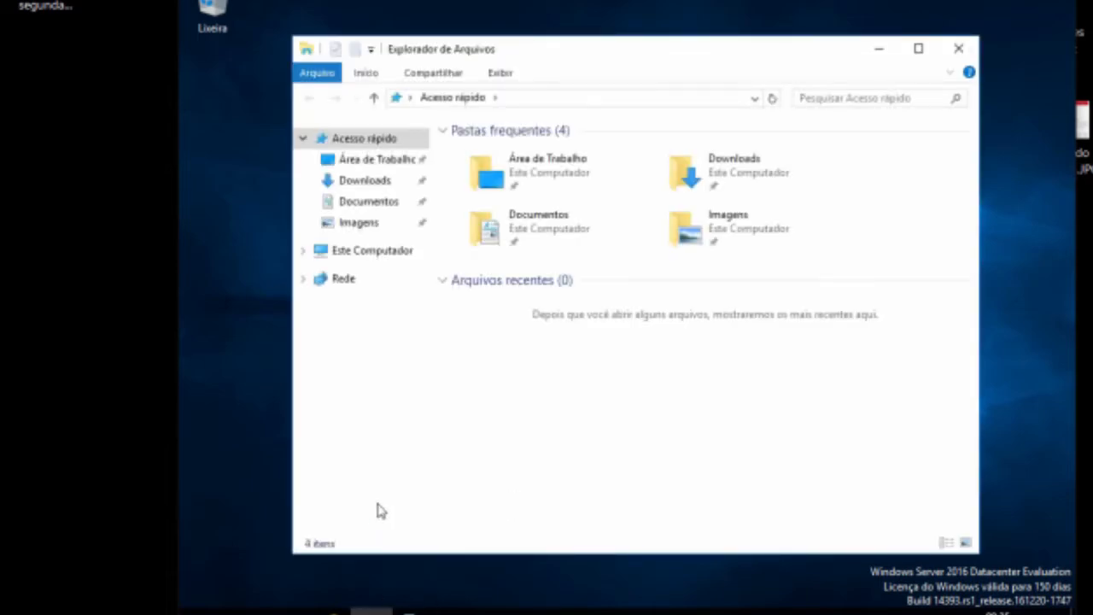
pyautogui.click(370, 256)
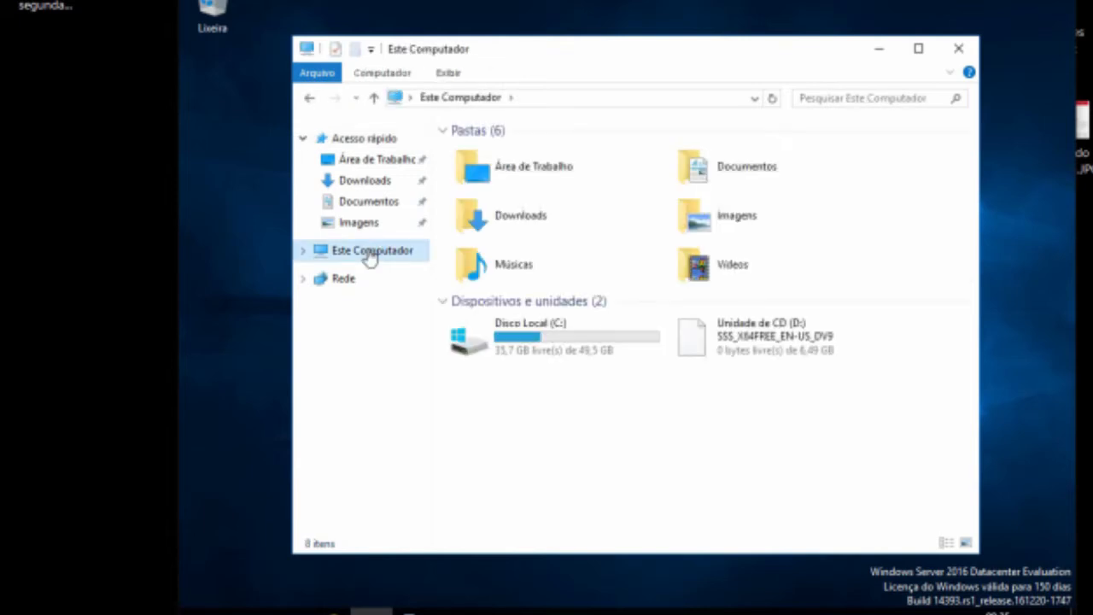
pyautogui.click(534, 334)
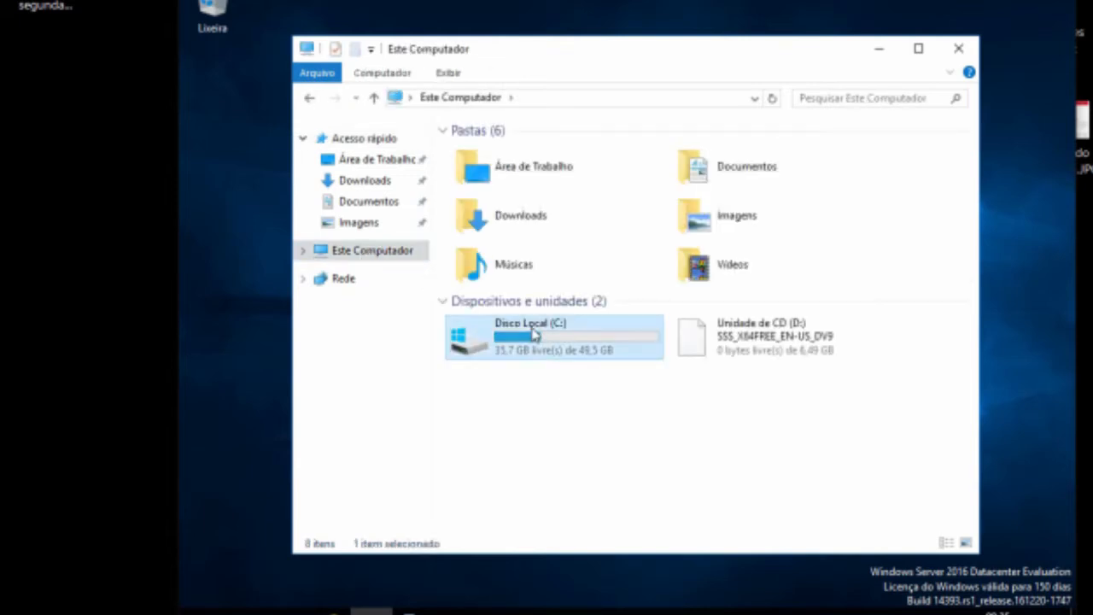
pyautogui.doubleClick(534, 335)
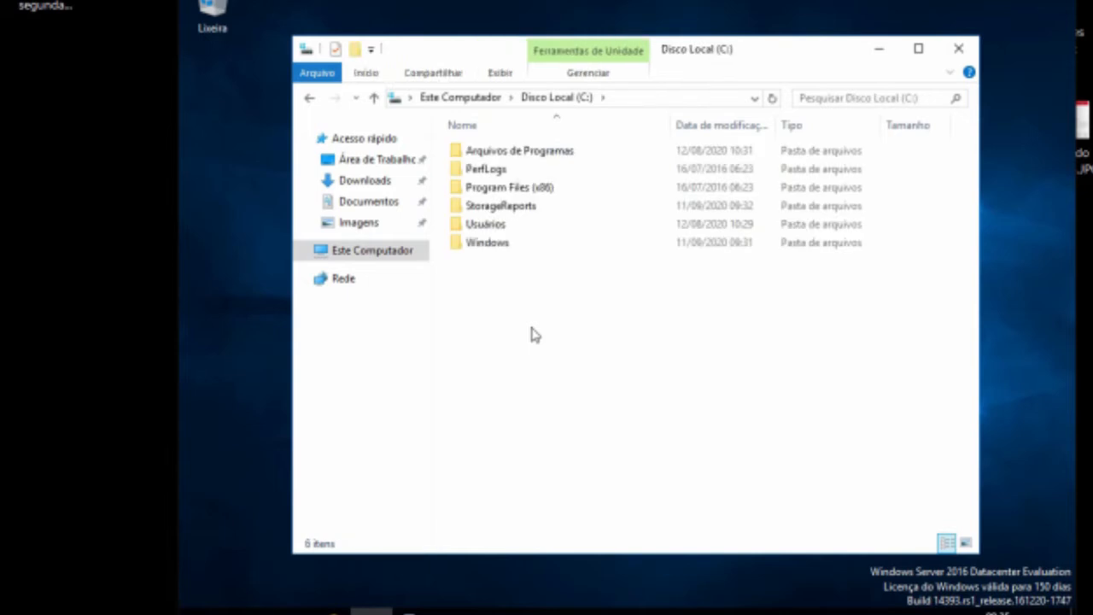
# Step: Create a new folder on the C: drive named Servidor FTP
pyautogui.rightClick(527, 315)
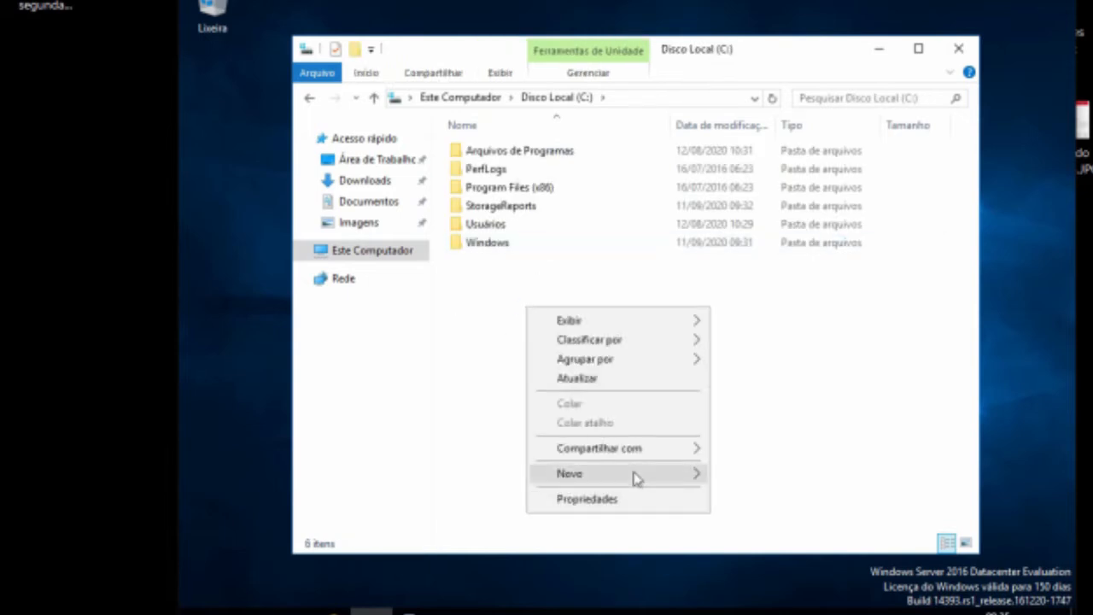
pyautogui.moveTo(636, 478)
pyautogui.click(736, 477)
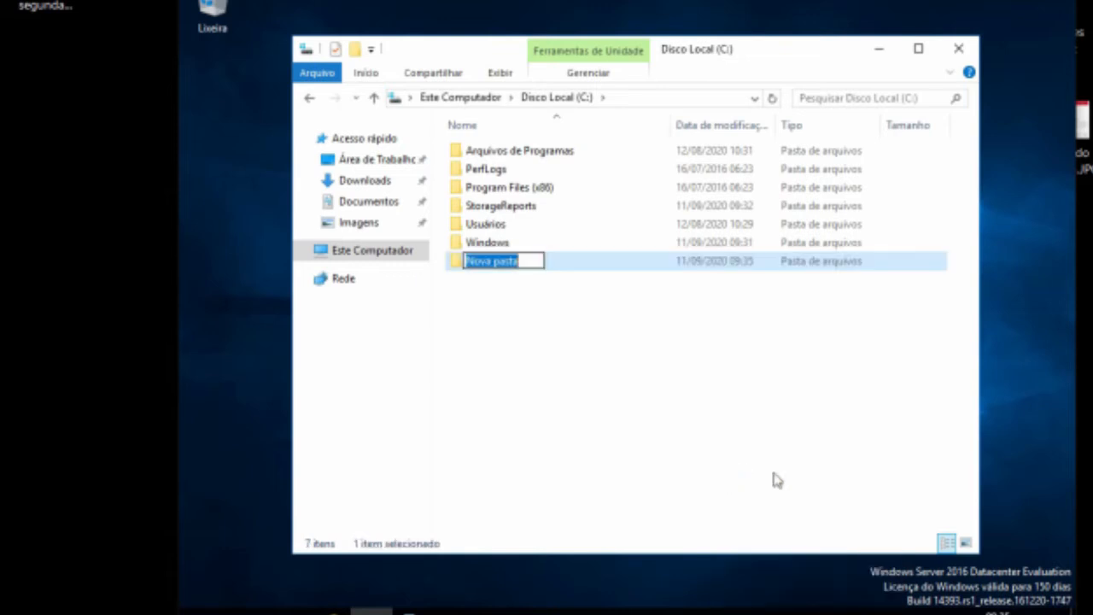
pyautogui.write('Se')
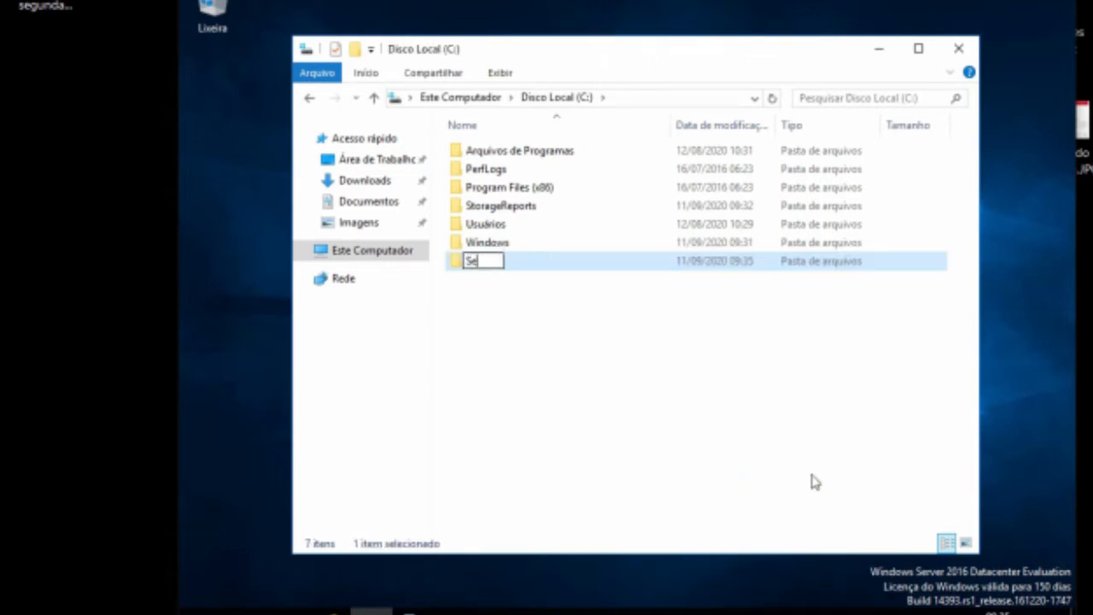
pyautogui.write('rvidor')
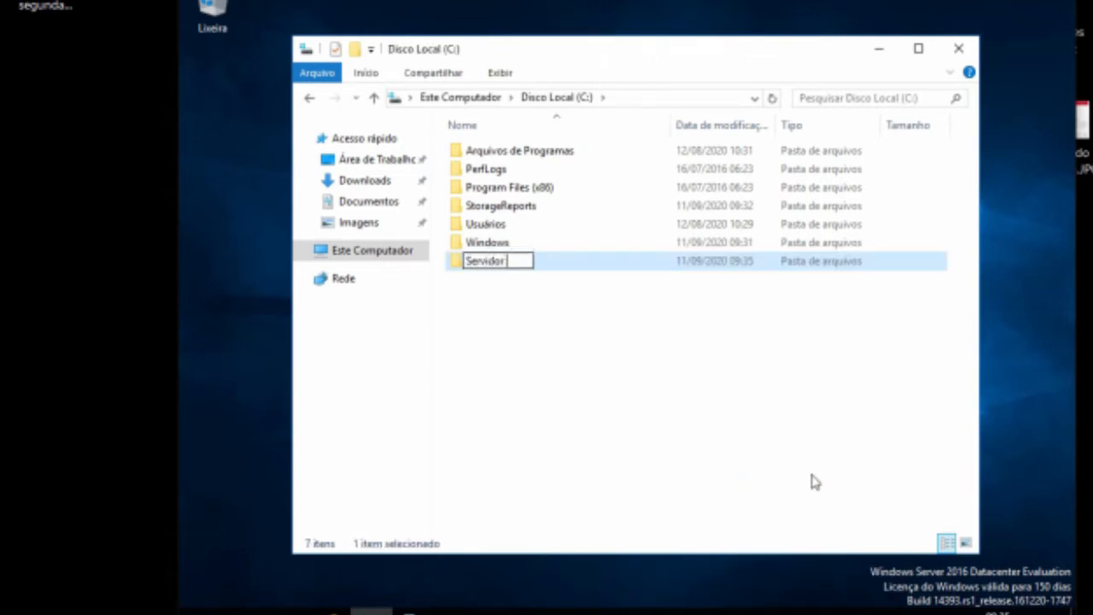
pyautogui.write(' de')
pyautogui.press('BackSpace')
pyautogui.press('BackSpace')
pyautogui.write('FTP')
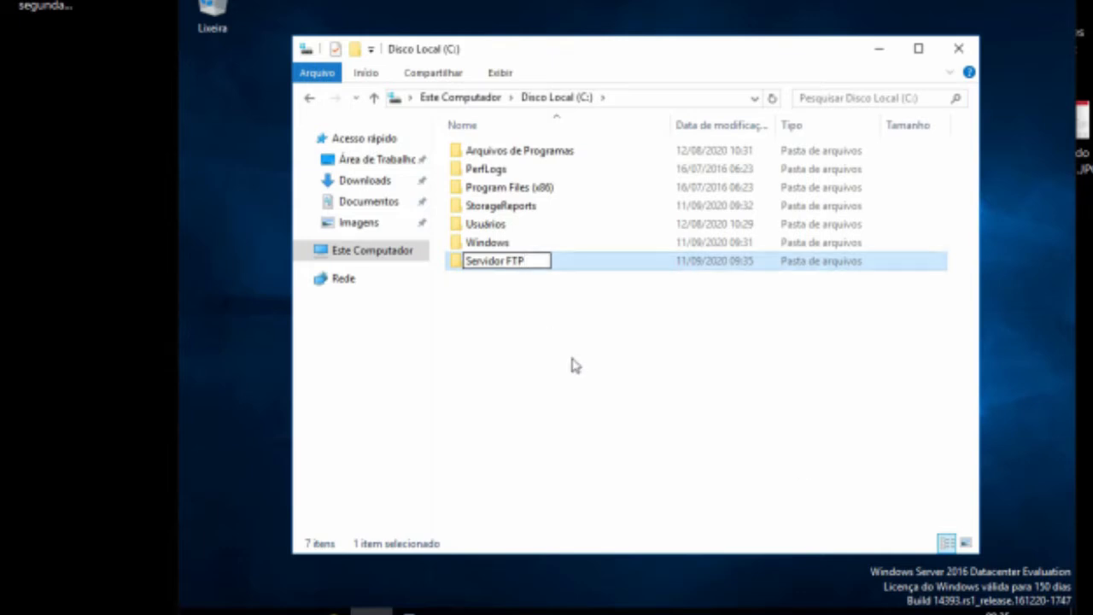
pyautogui.click(553, 332)
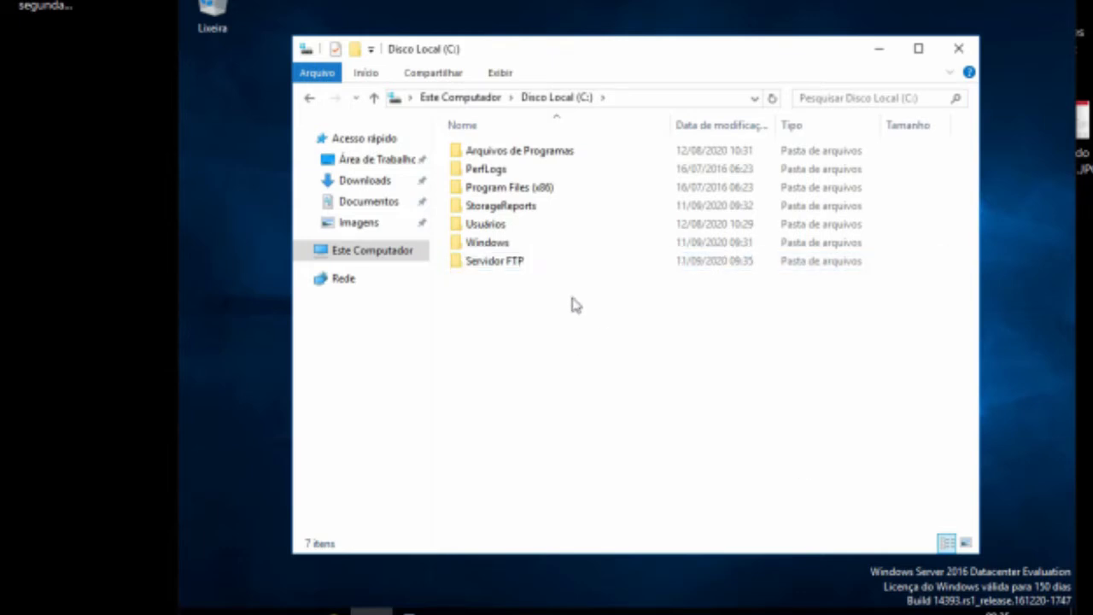
# Step: Open the Servidor FTP folder's properties and switch to the Compartilhamento tab
pyautogui.doubleClick(492, 263)
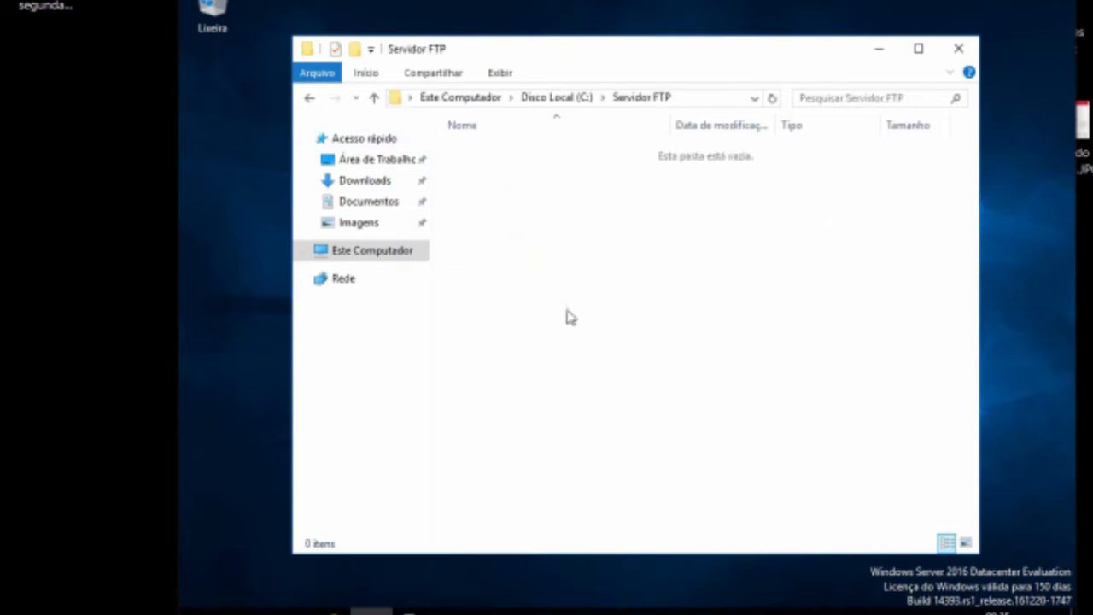
pyautogui.click(308, 99)
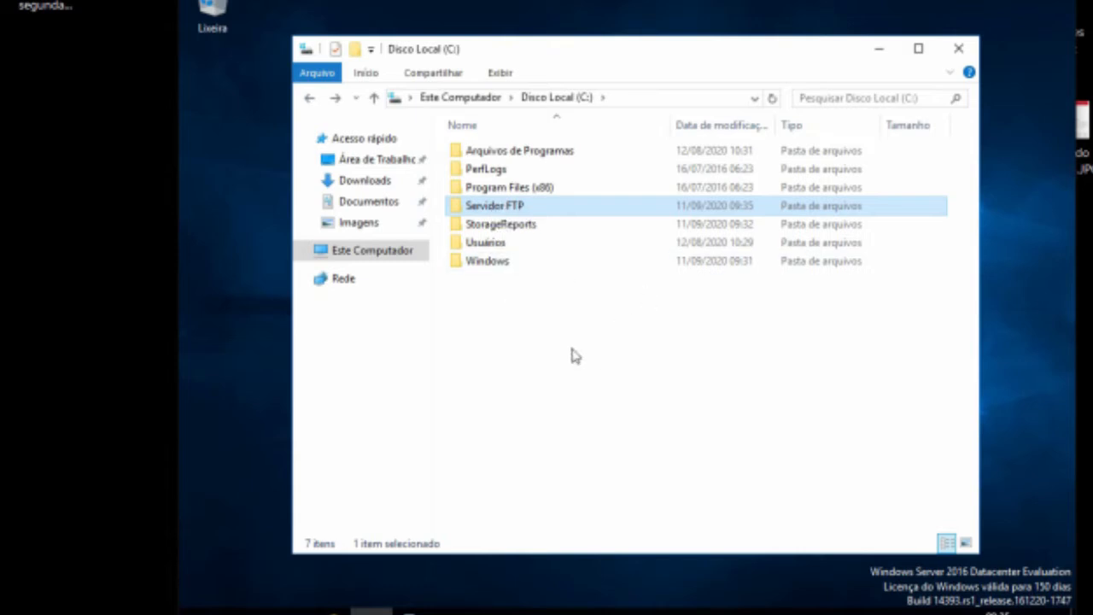
pyautogui.doubleClick(488, 207)
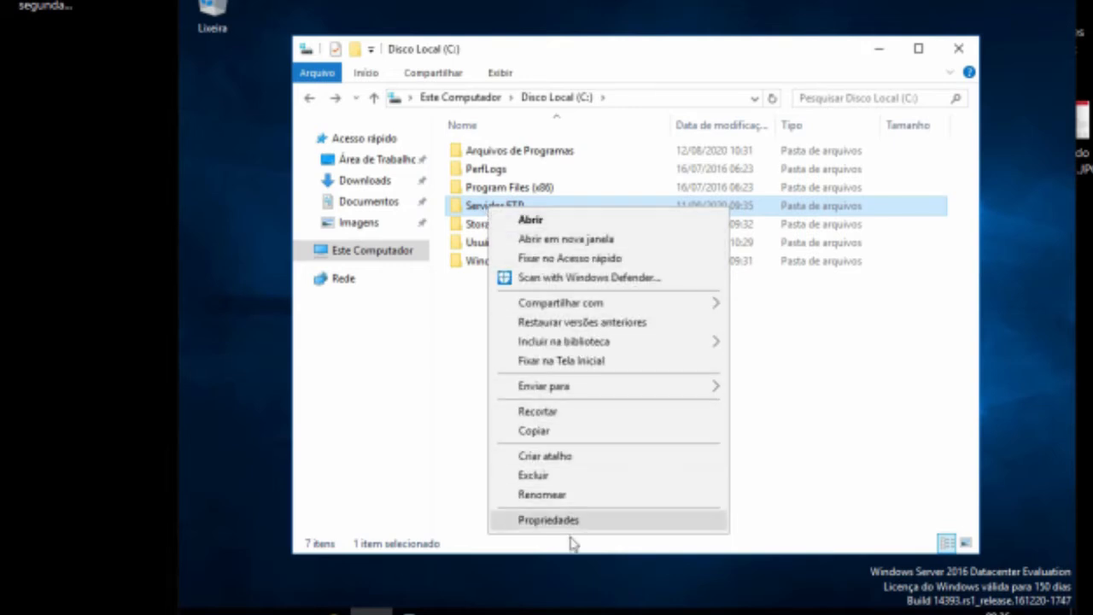
pyautogui.click(551, 520)
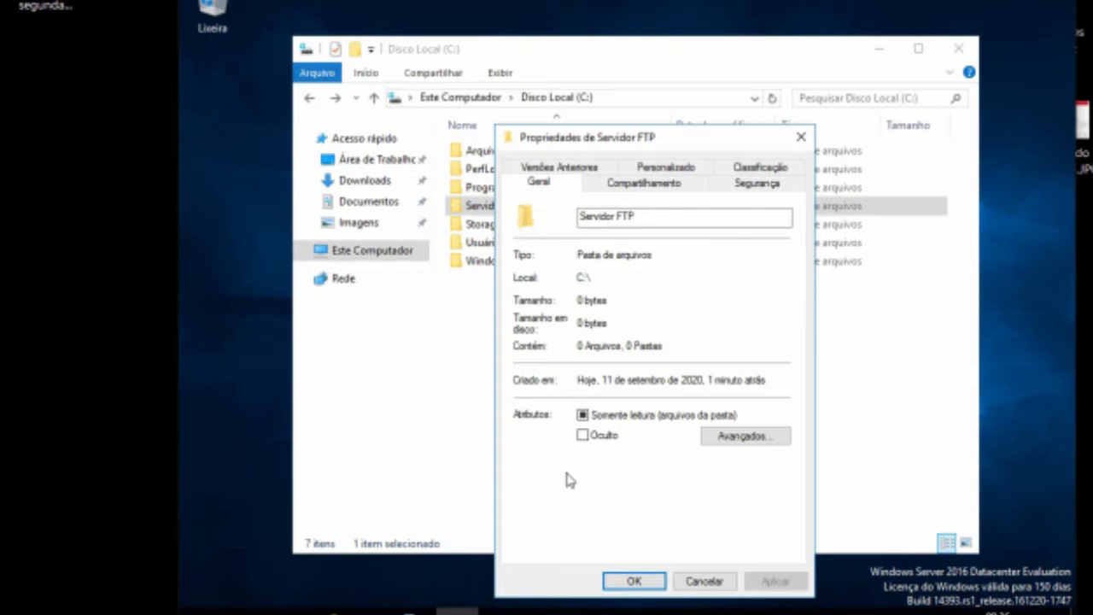
pyautogui.click(665, 185)
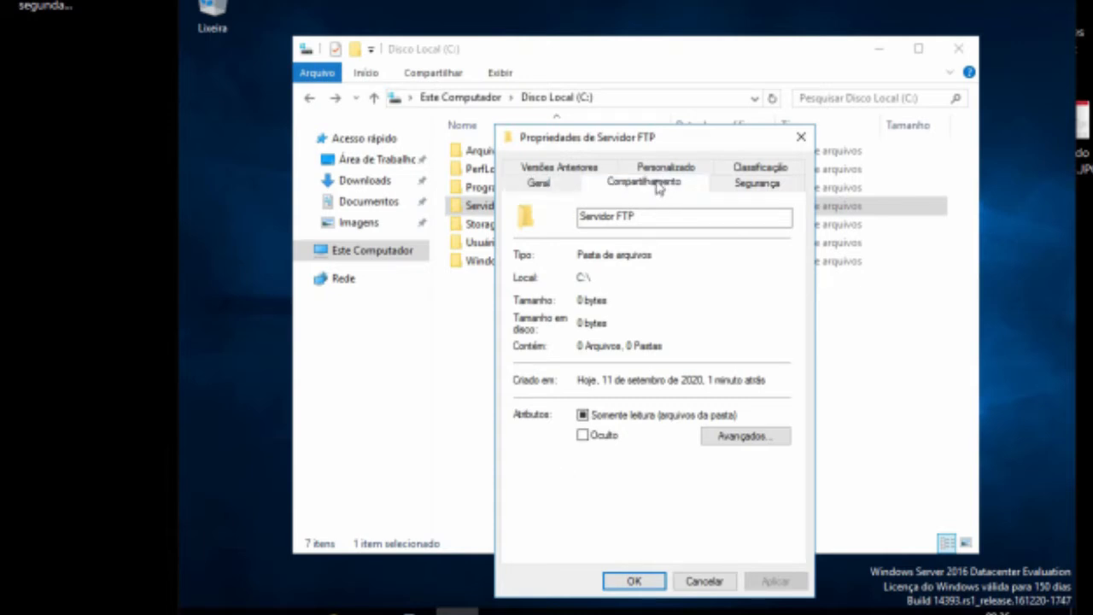
# Step: Open the Servidor FTP folder's file sharing dialog and keep the Administrator's permission level at Leitura/Gravação
pyautogui.click(578, 300)
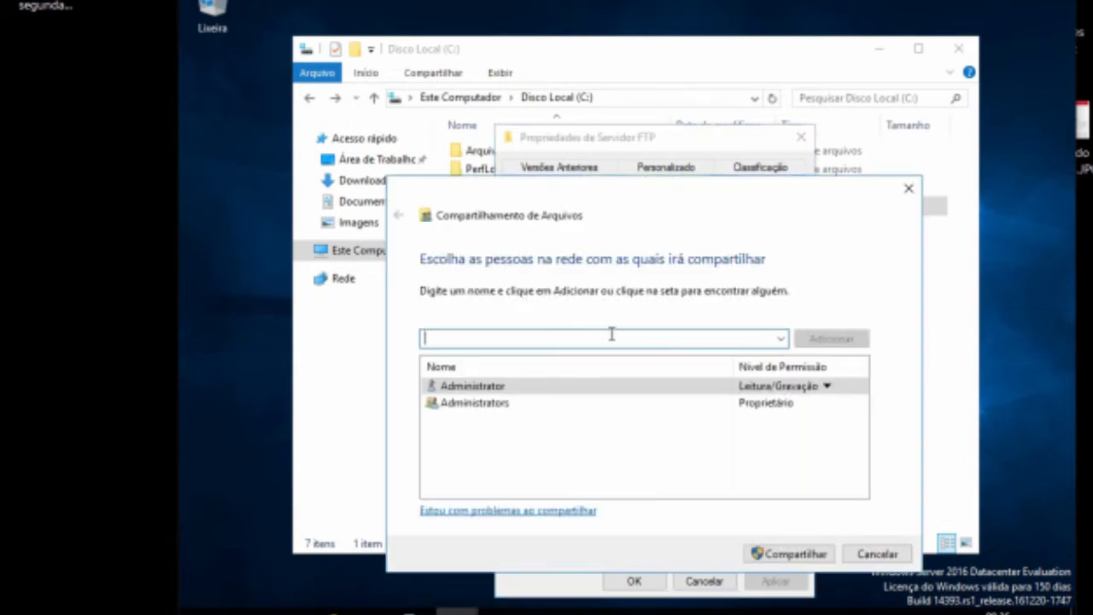
pyautogui.click(535, 388)
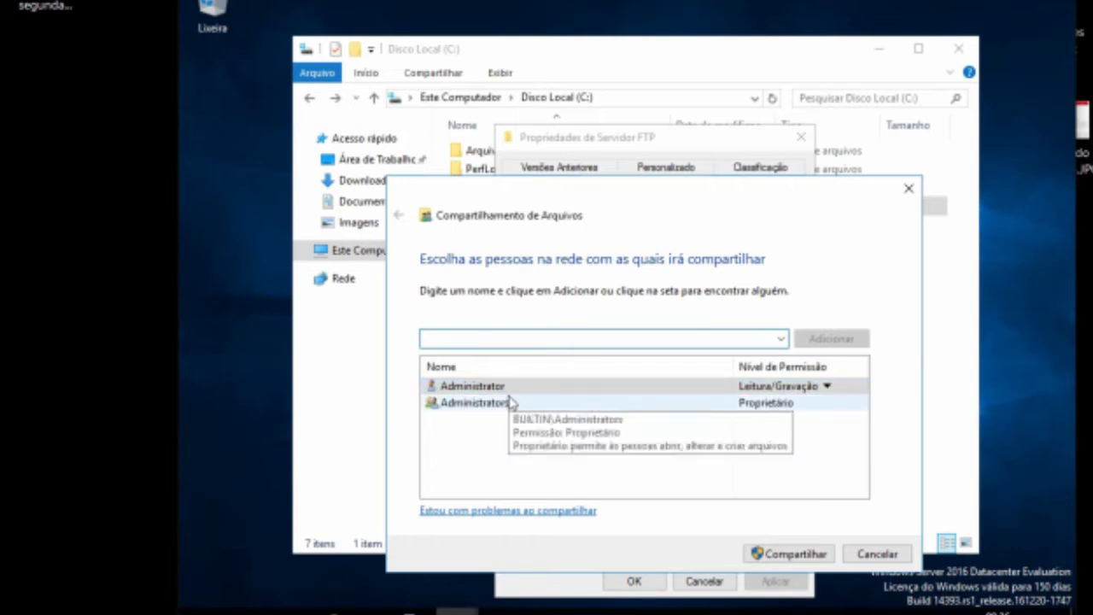
pyautogui.click(549, 402)
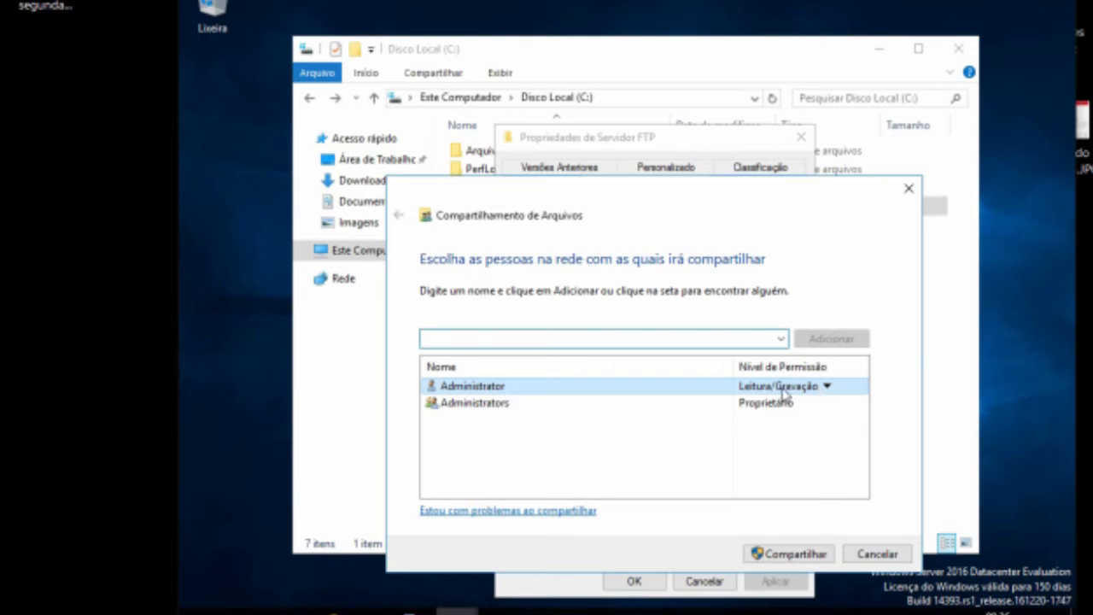
pyautogui.click(494, 385)
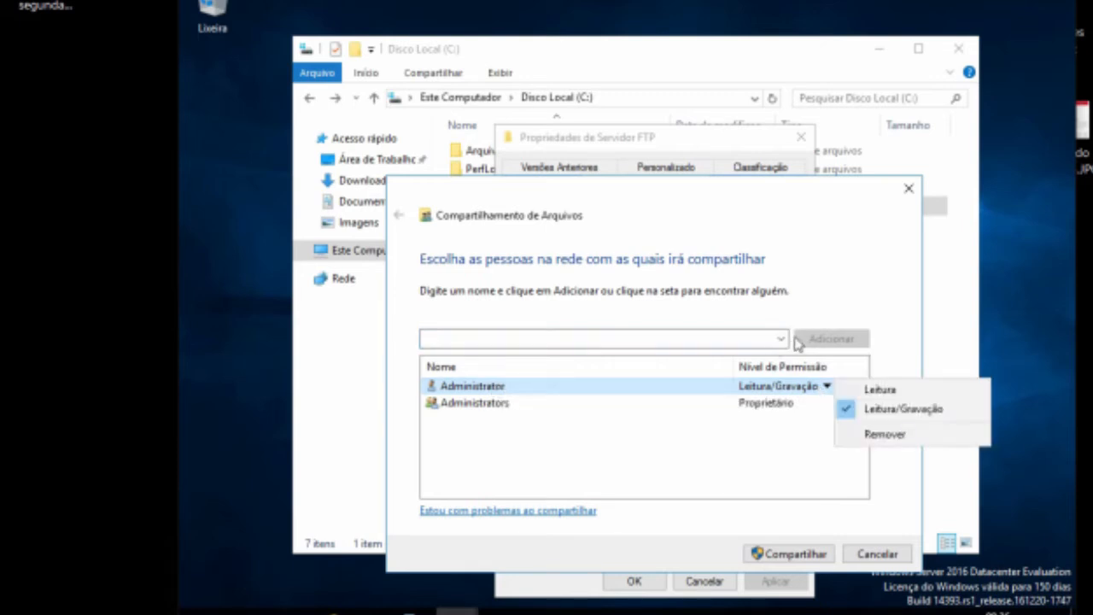
pyautogui.click(881, 414)
# Step: Add the Administrator account through Encontrar pessoas by searching for admin and checking names
pyautogui.click(781, 339)
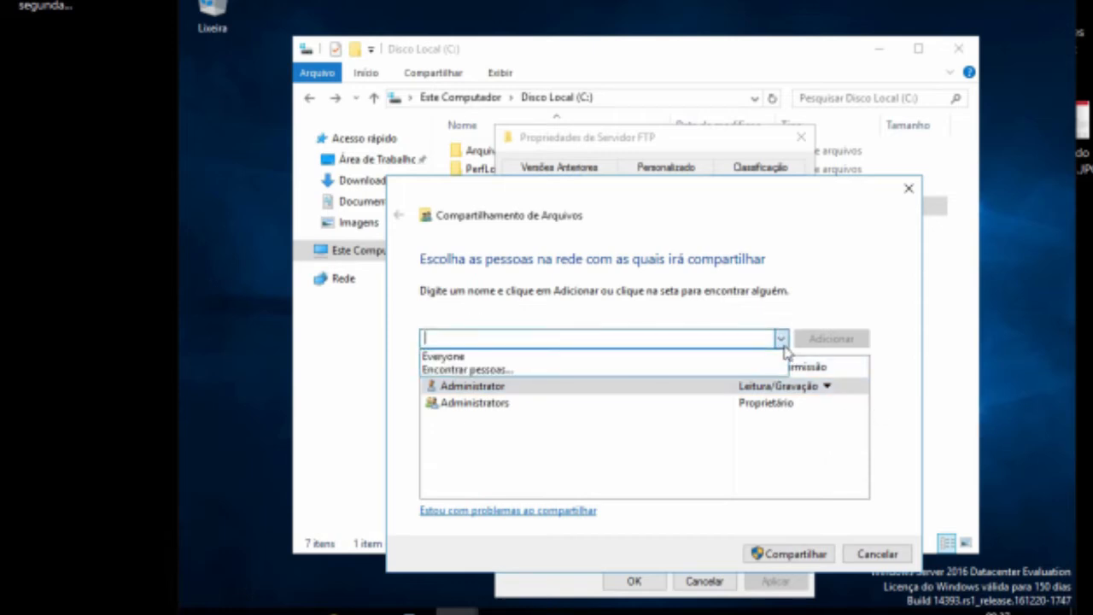
pyautogui.click(521, 371)
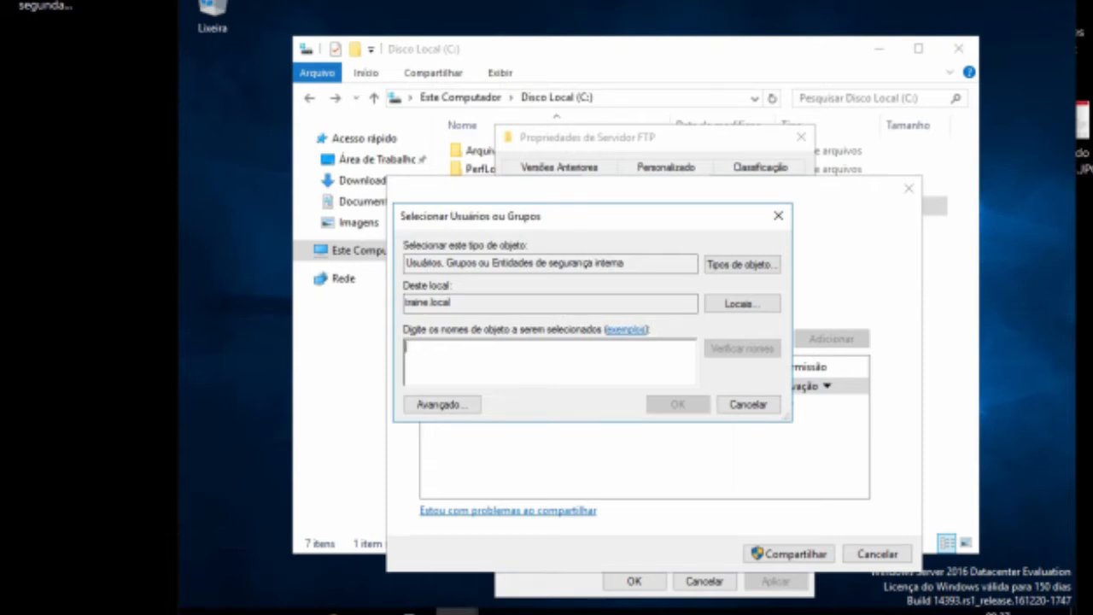
pyautogui.write('admin')
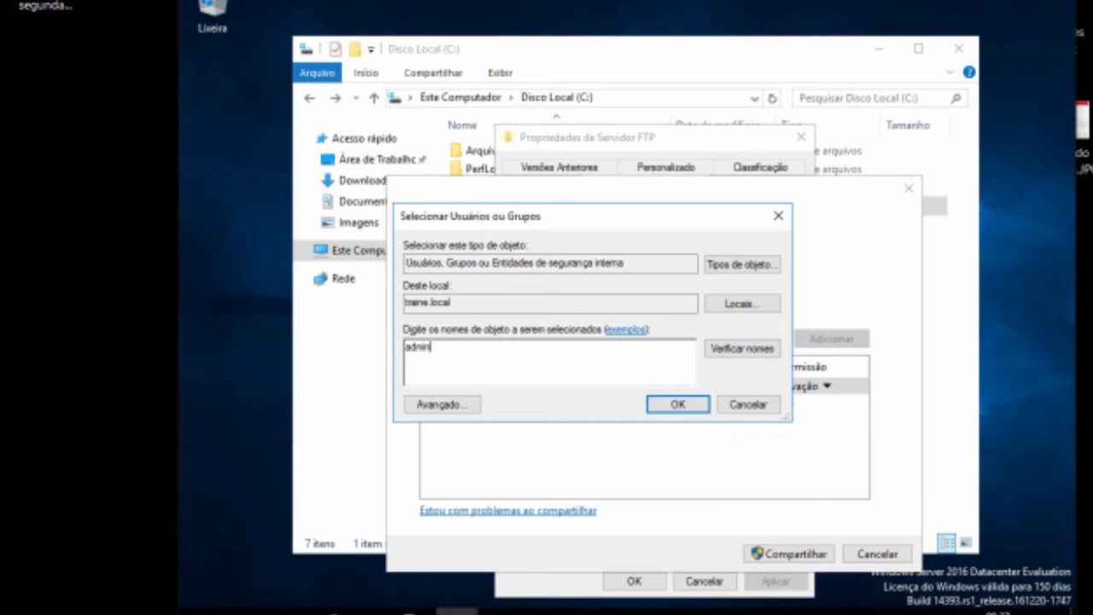
pyautogui.click(760, 352)
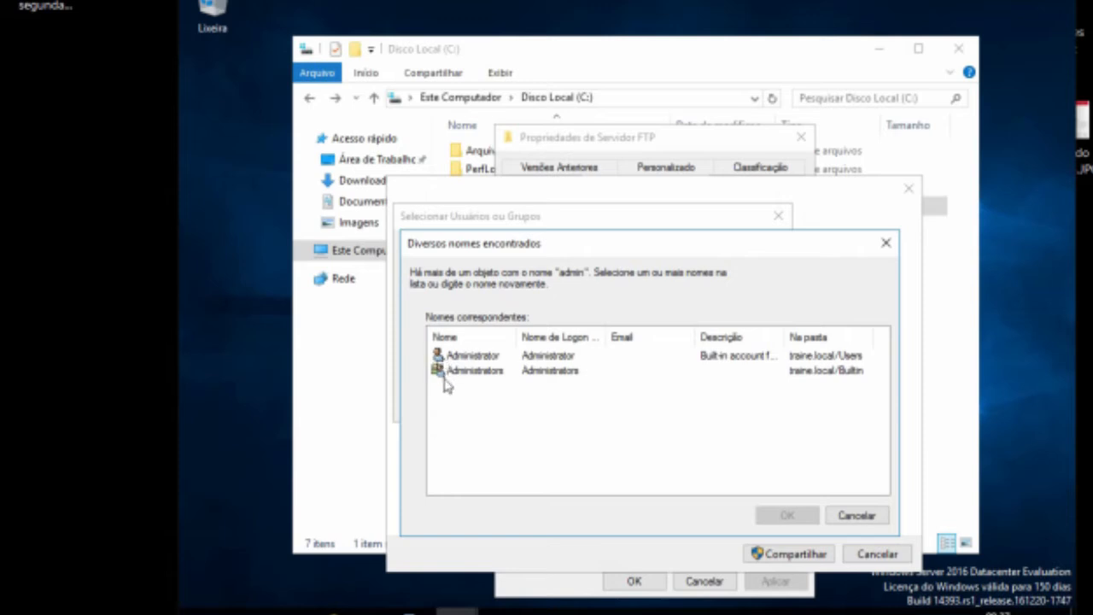
pyautogui.click(474, 358)
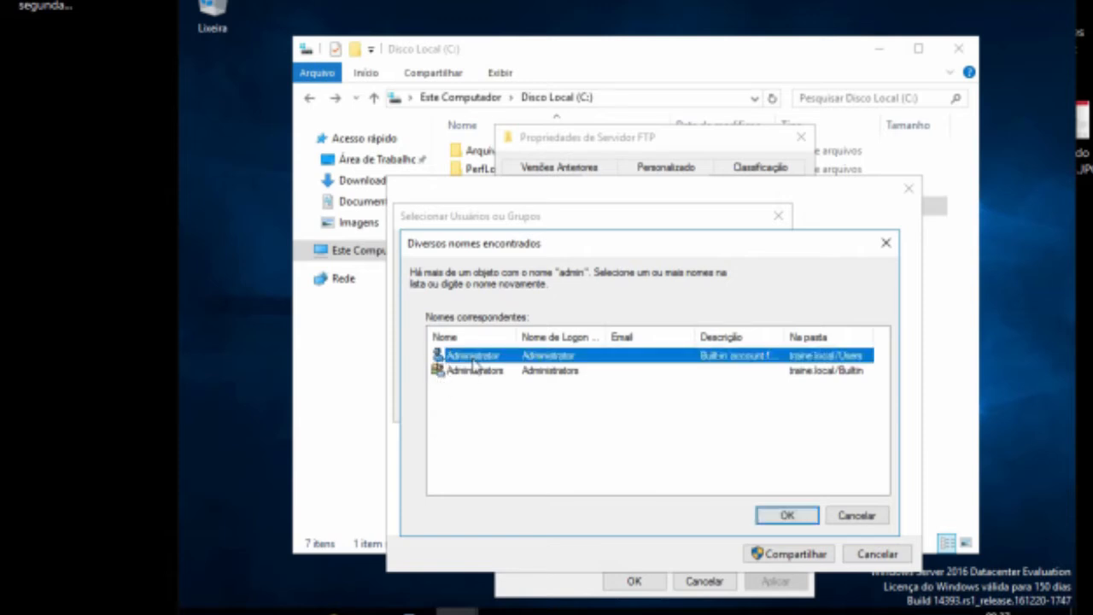
pyautogui.click(787, 515)
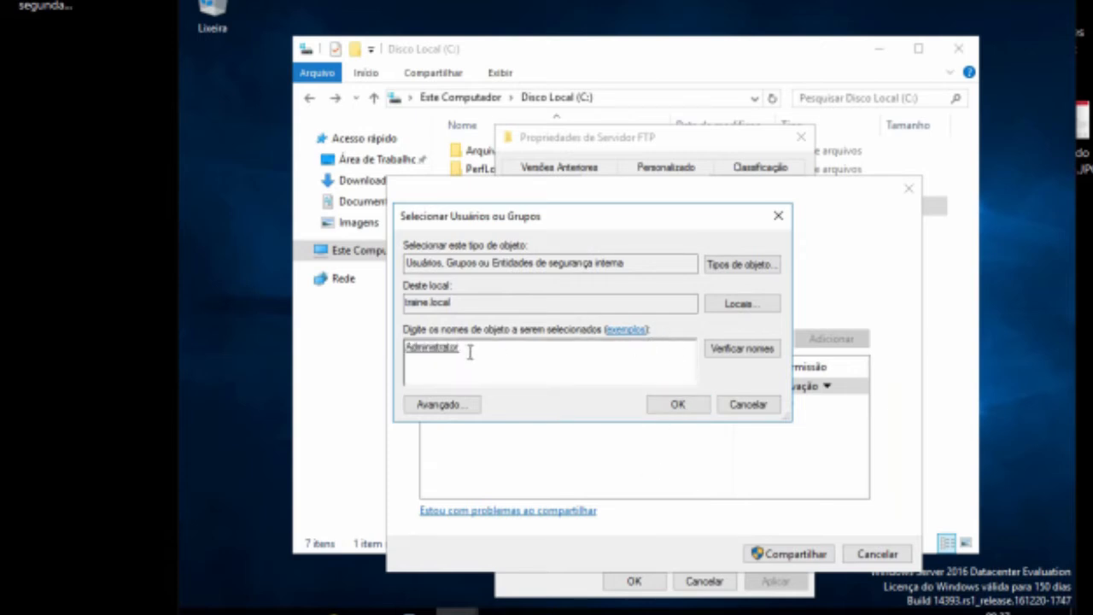
pyautogui.click(694, 408)
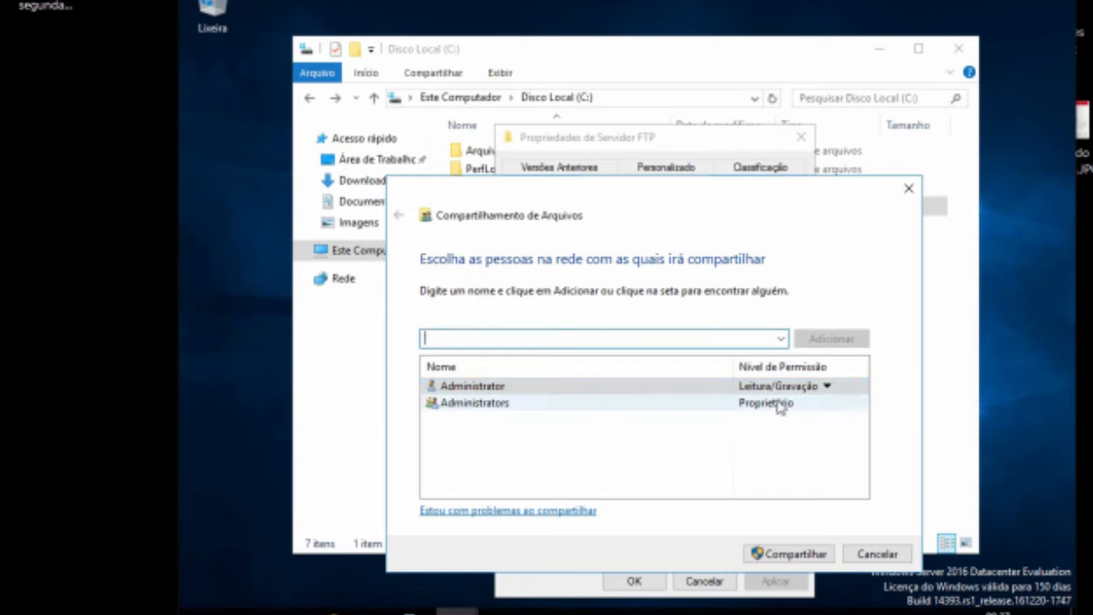
# Step: Share the Servidor FTP folder and finish the file sharing wizard
pyautogui.click(790, 556)
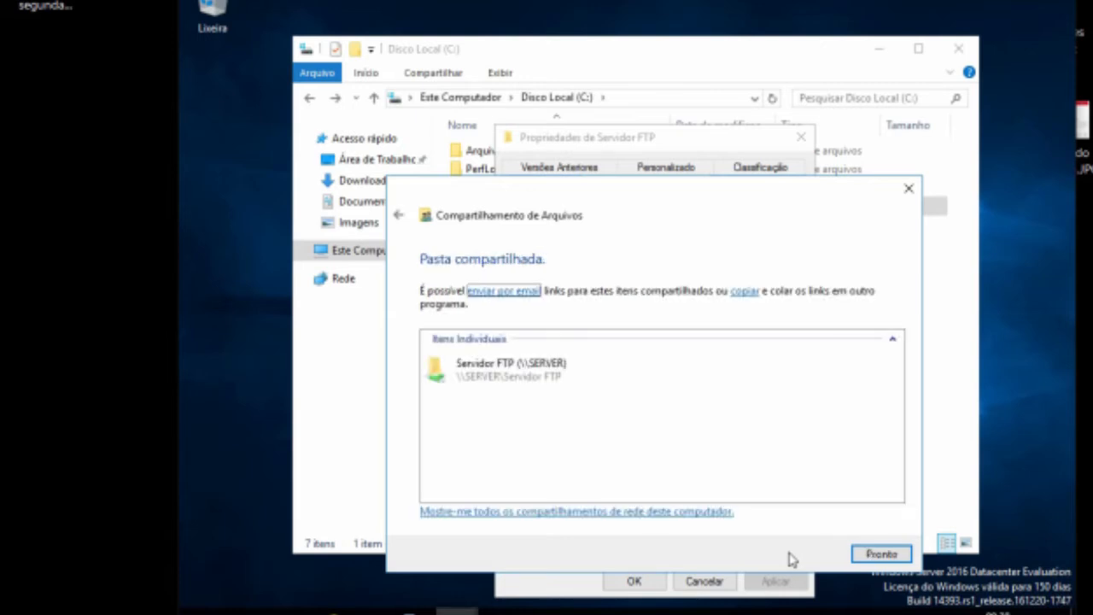
pyautogui.click(881, 554)
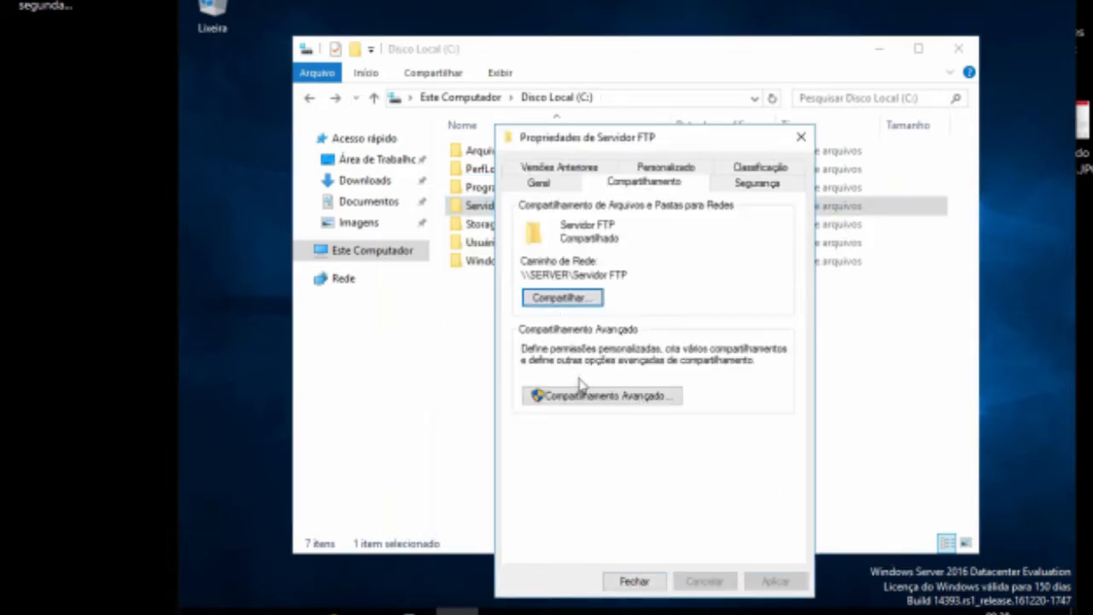
# Step: Review the folder's advanced sharing share permissions, then close the properties dialogs
pyautogui.click(591, 396)
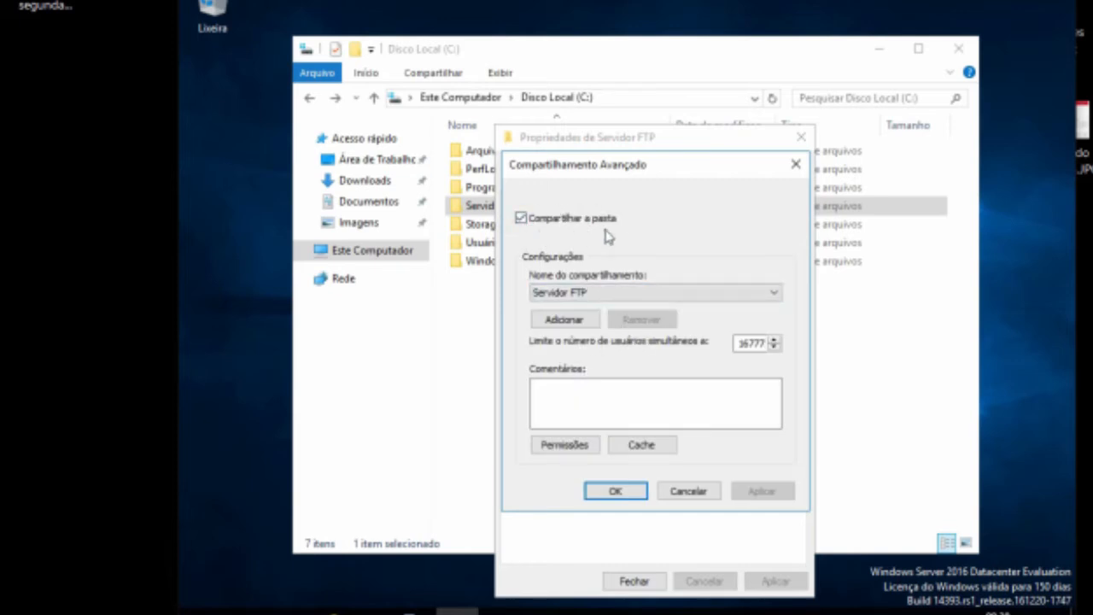
pyautogui.click(571, 450)
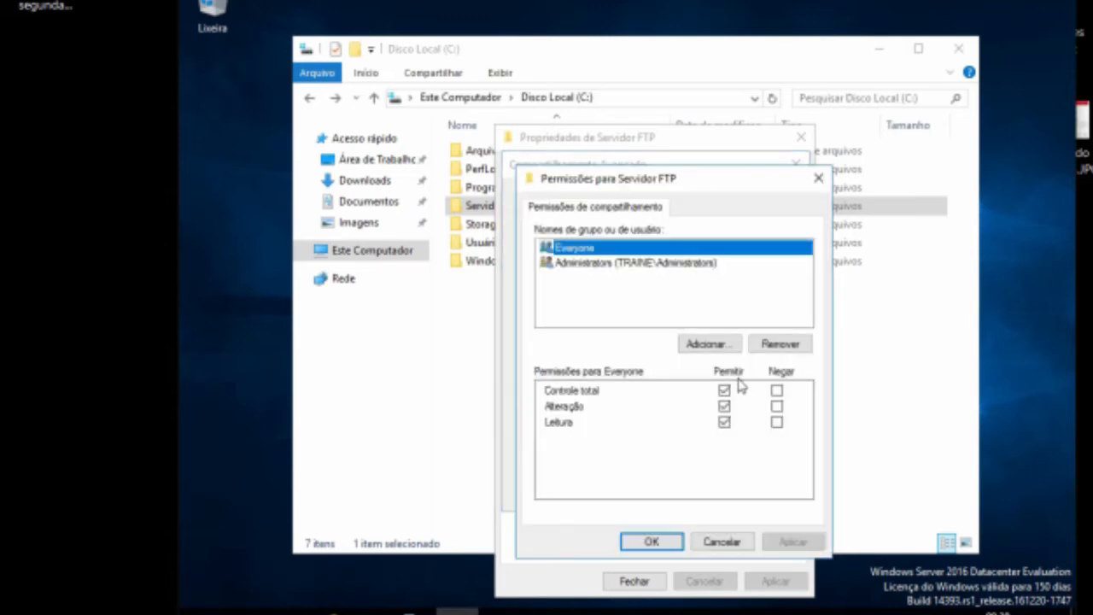
pyautogui.click(651, 543)
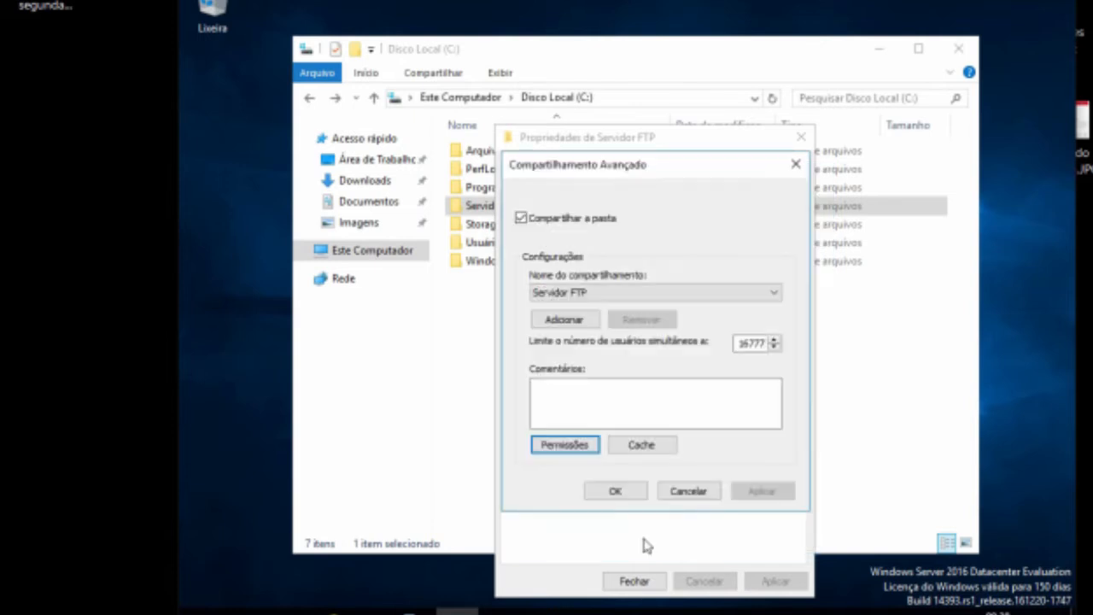
pyautogui.click(631, 490)
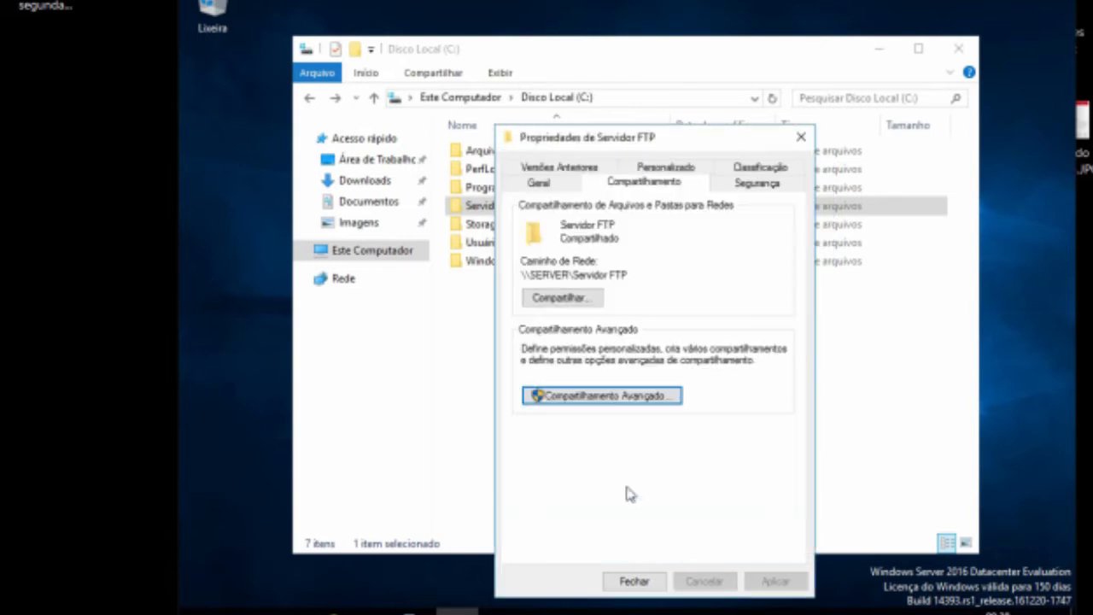
pyautogui.click(630, 583)
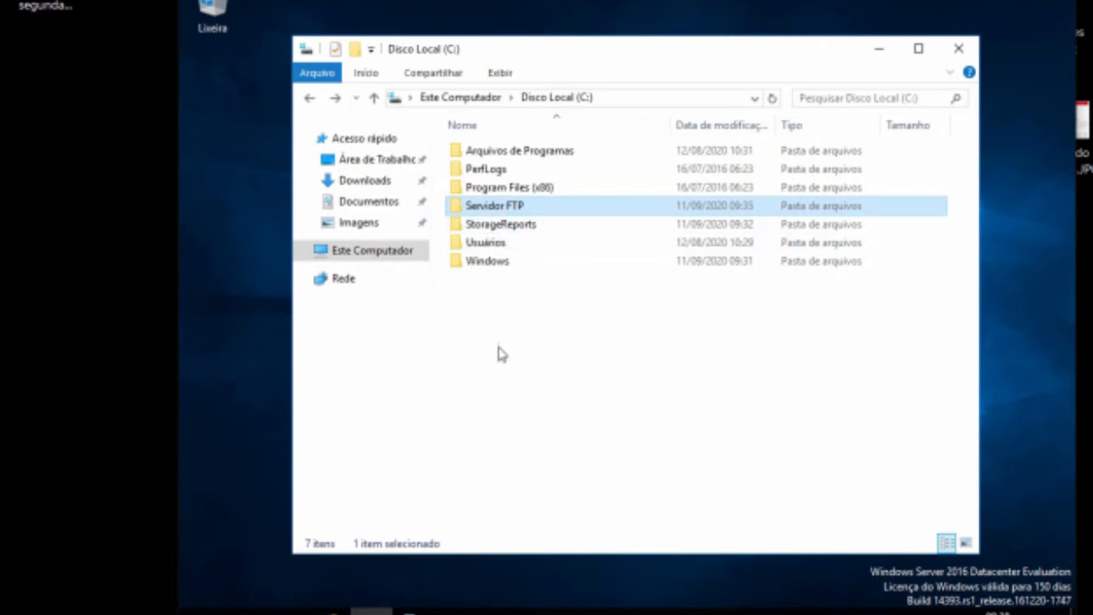
# Step: Close File Explorer and open Gerenciador de Recursos de Servidor de Arquivos from Server Manager's tools
pyautogui.click(958, 49)
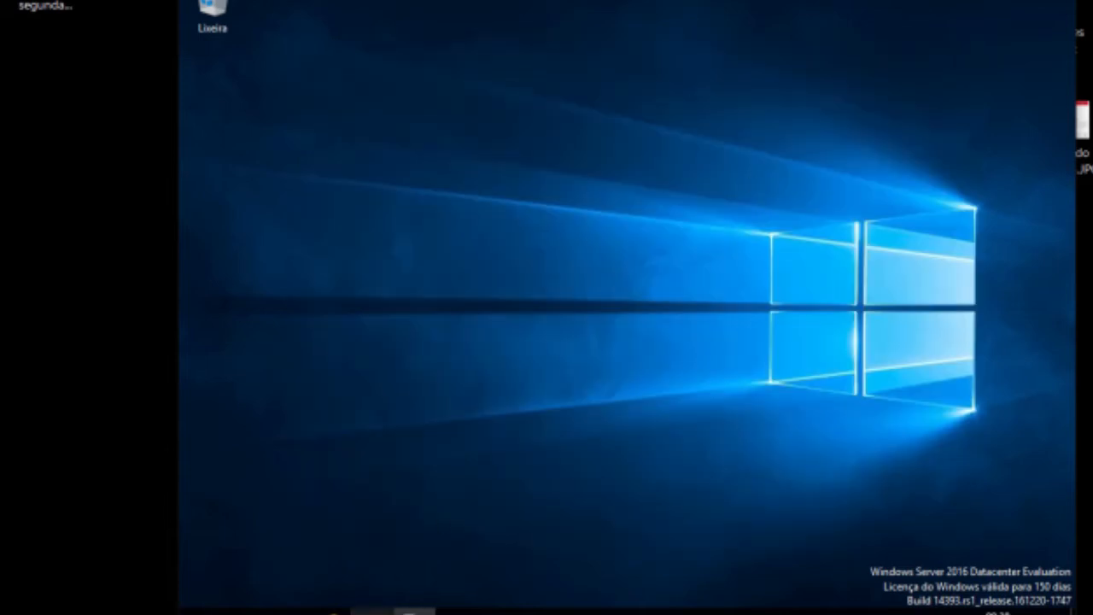
pyautogui.click(410, 610)
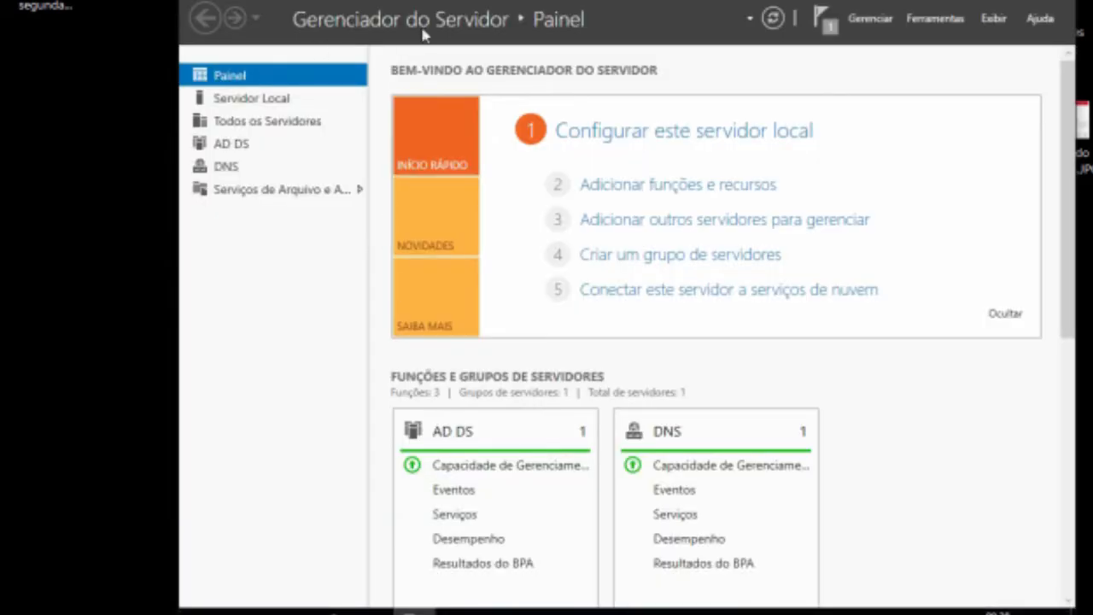
pyautogui.click(825, 28)
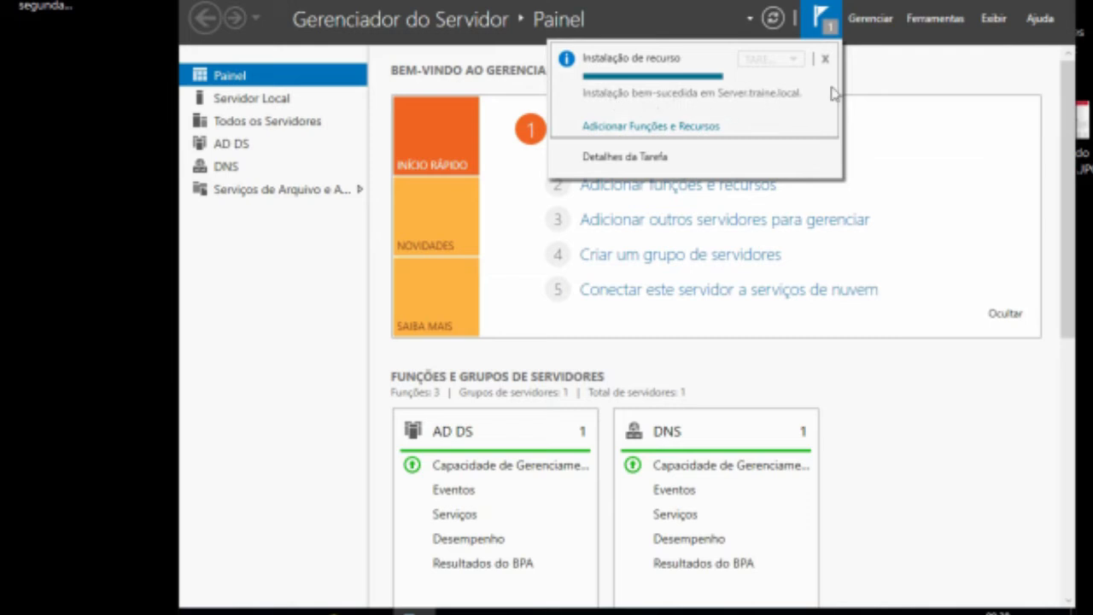
pyautogui.click(933, 25)
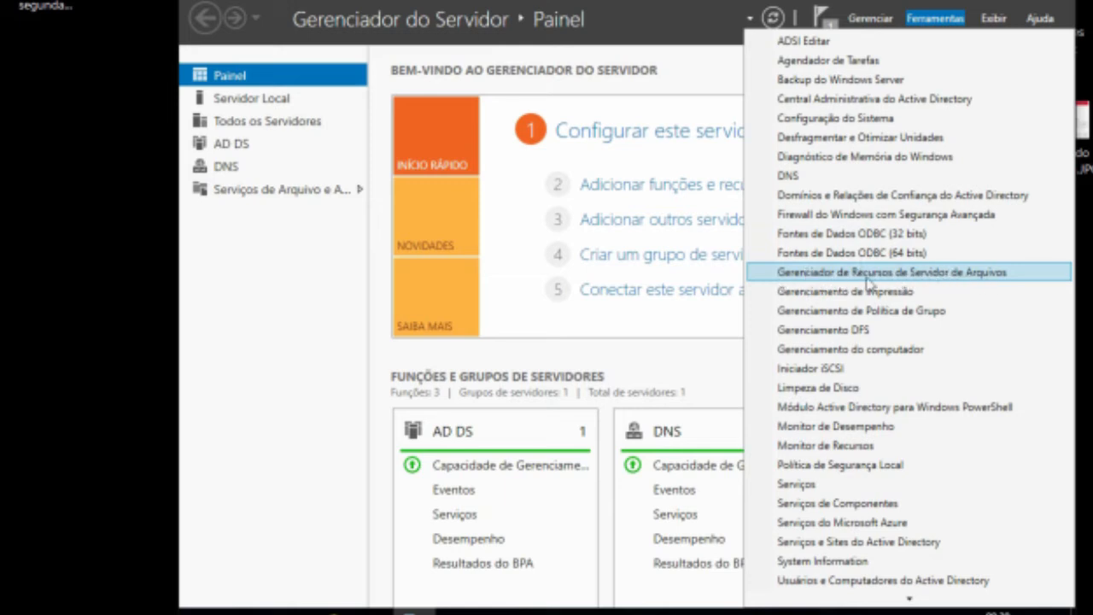
pyautogui.click(846, 275)
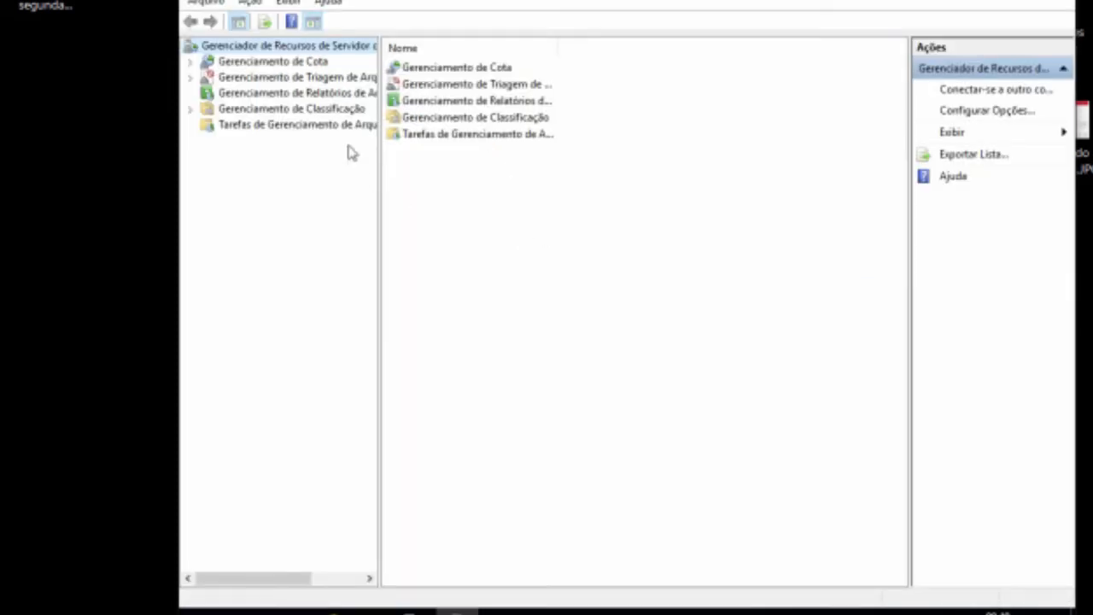
# Step: Expand Gerenciamento de Cota and browse its Cotas and Modelos de Cota nodes
pyautogui.click(191, 62)
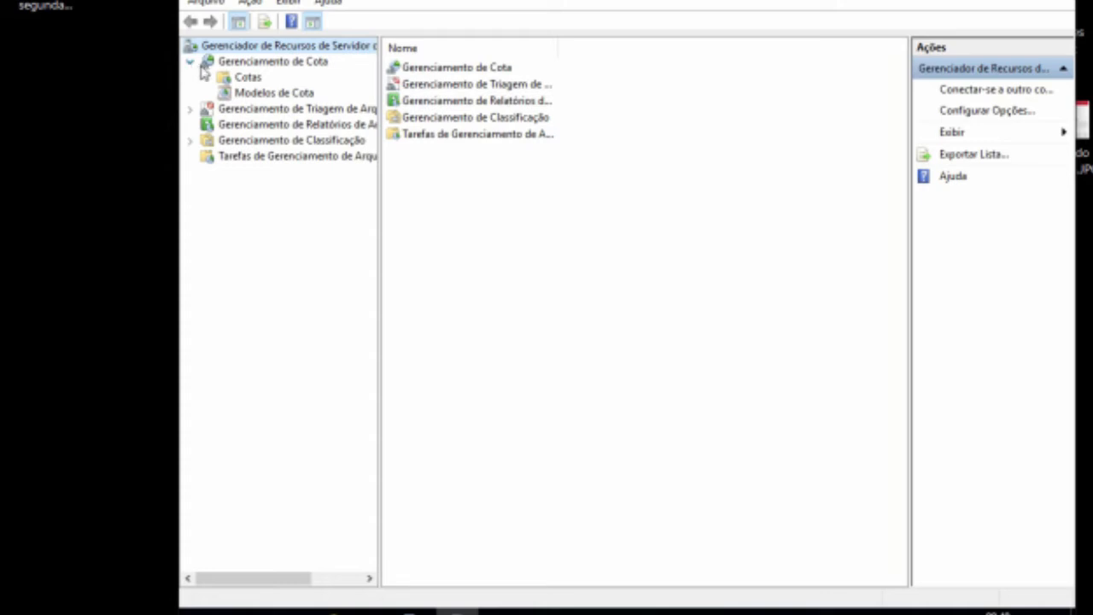
pyautogui.click(249, 81)
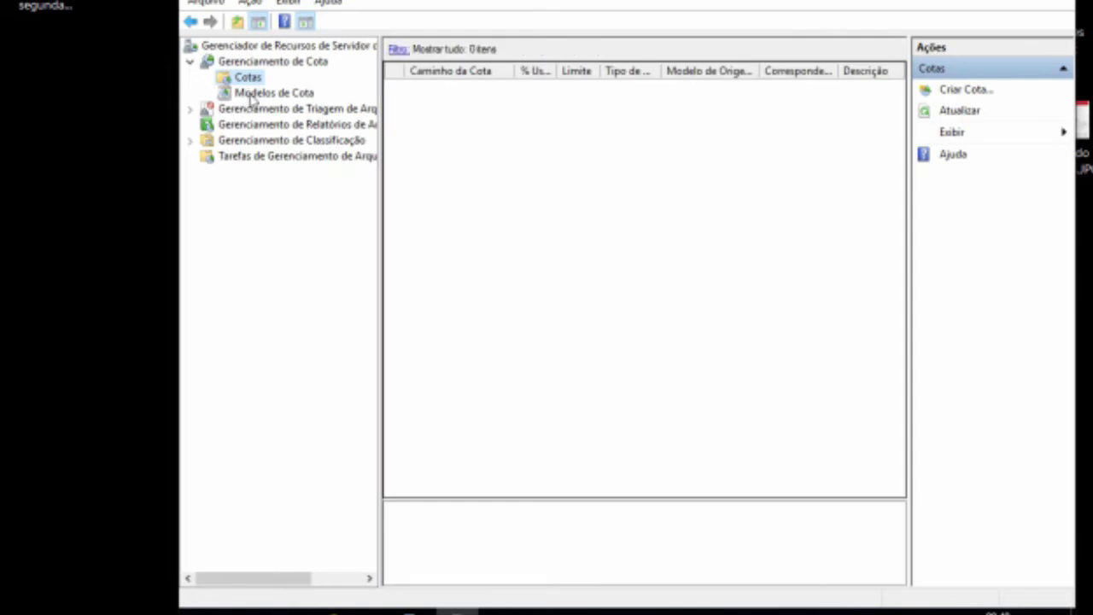
pyautogui.click(226, 94)
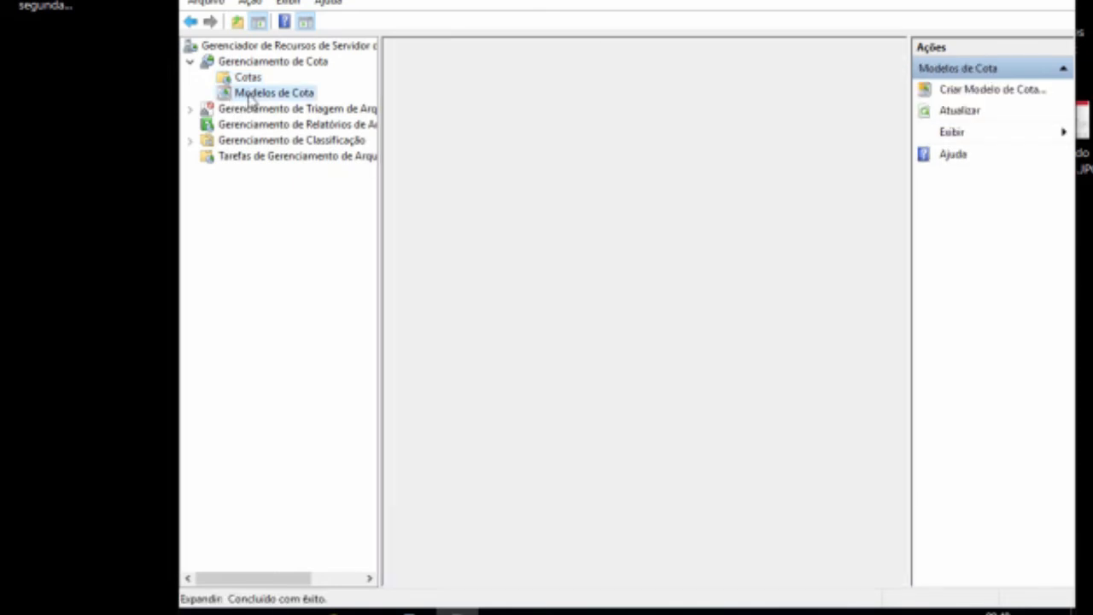
pyautogui.click(191, 64)
pyautogui.click(192, 63)
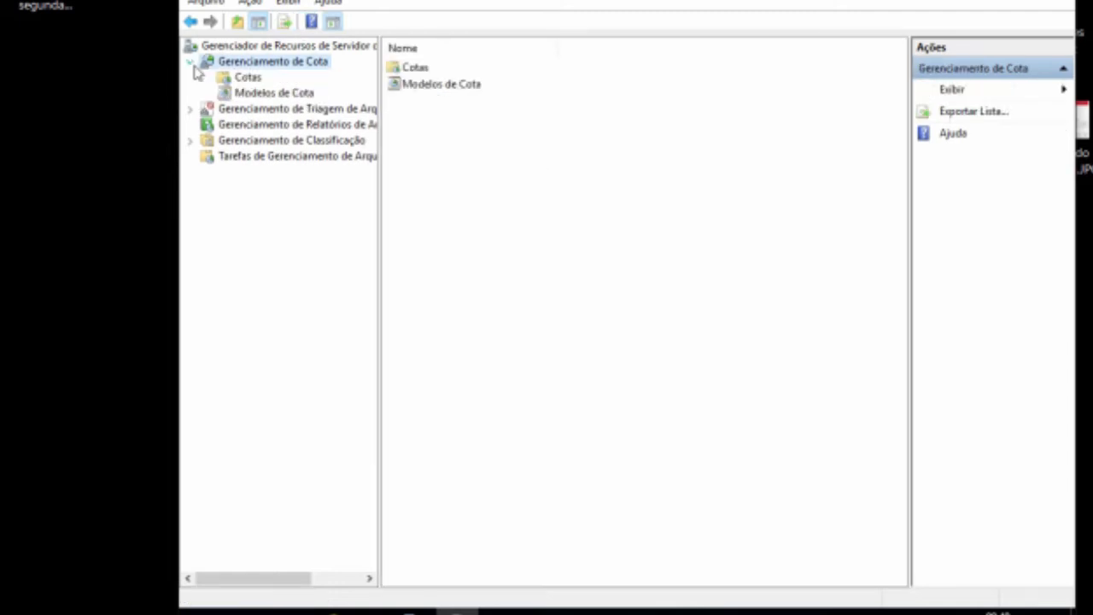
pyautogui.click(245, 79)
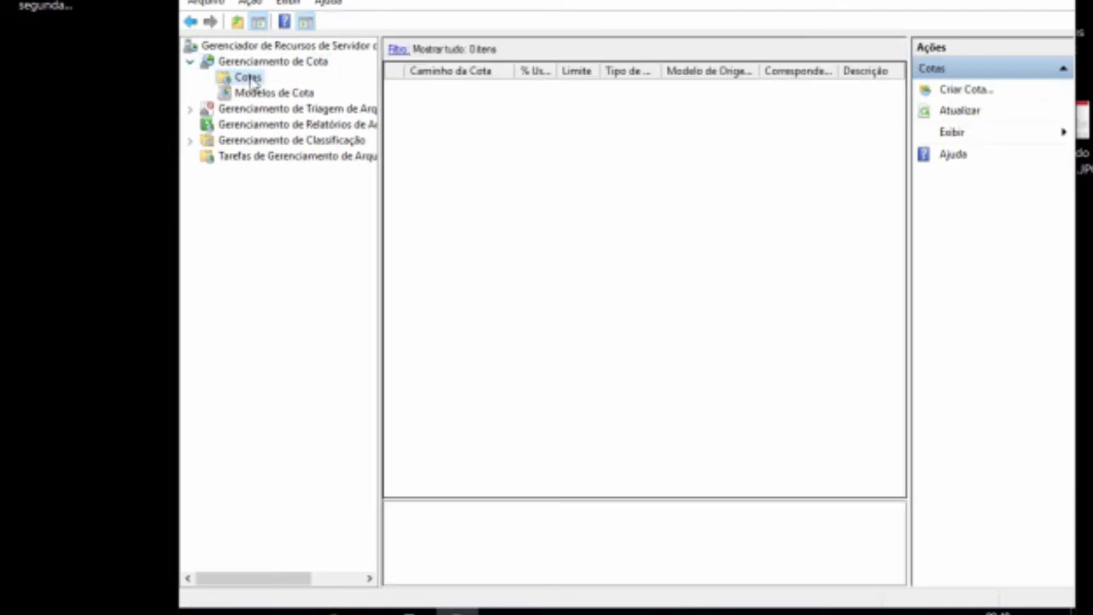
# Step: Create a quota on C:\Servidor FTP derived from the 100 MB Limit template
pyautogui.rightClick(250, 78)
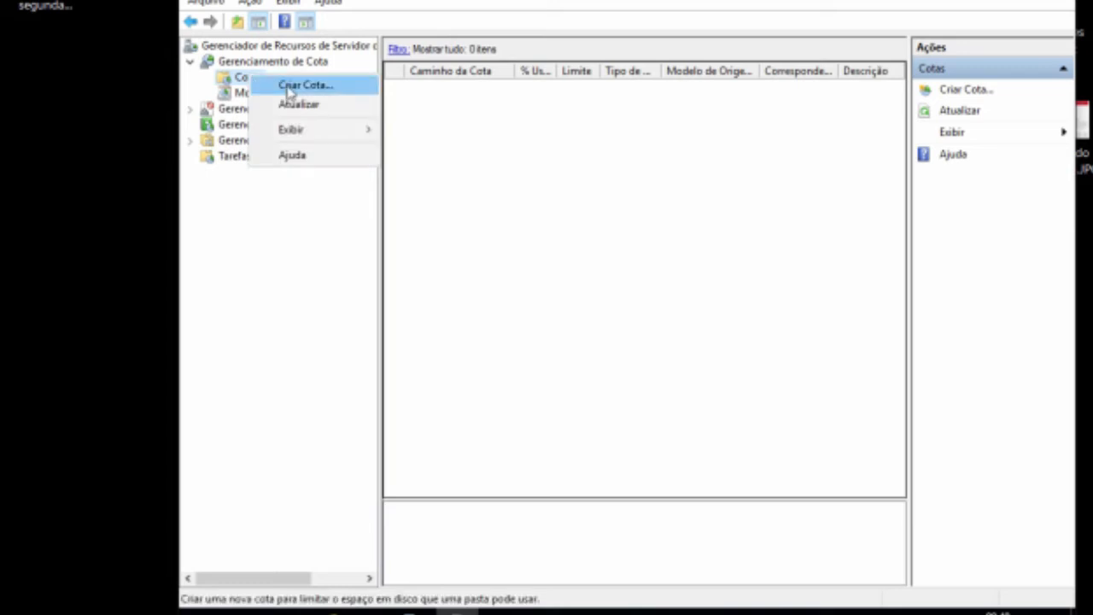
pyautogui.click(288, 87)
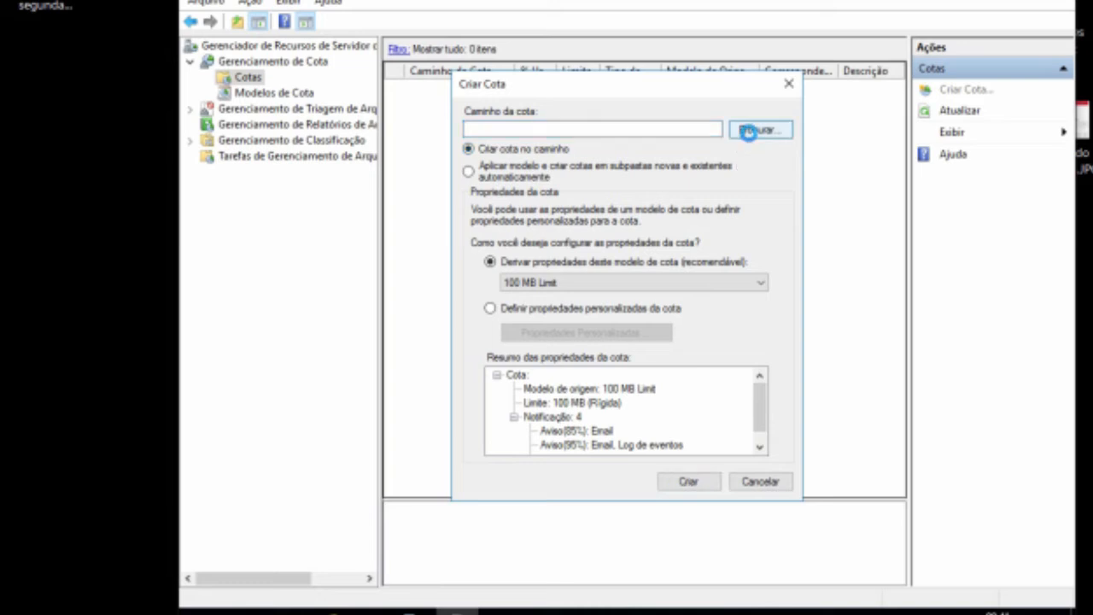
pyautogui.click(754, 131)
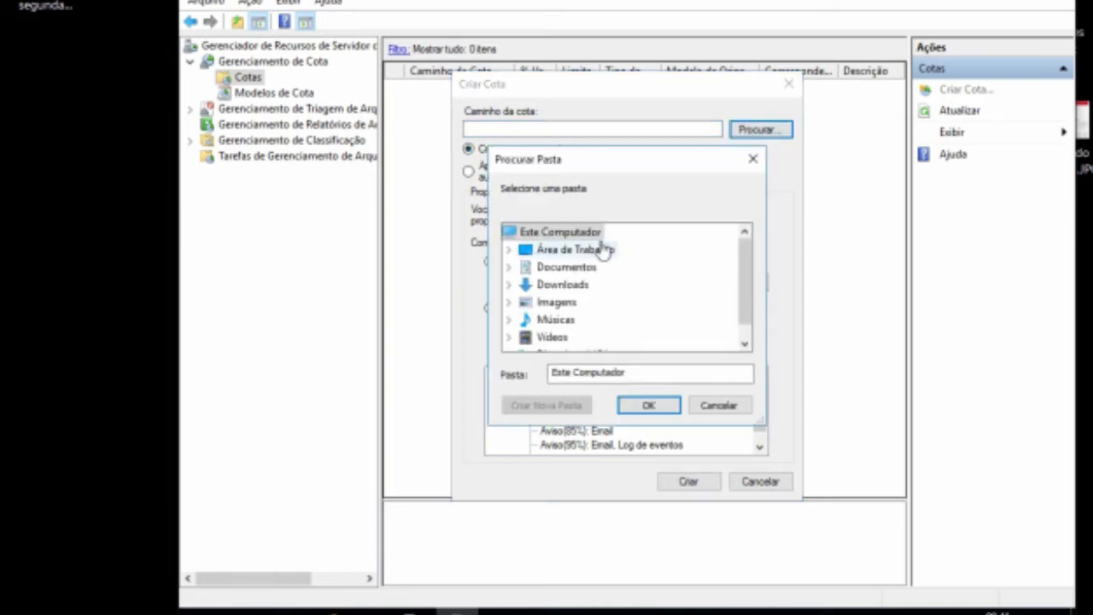
pyautogui.moveTo(744, 285); pyautogui.dragTo(749, 342)
pyautogui.click(572, 339)
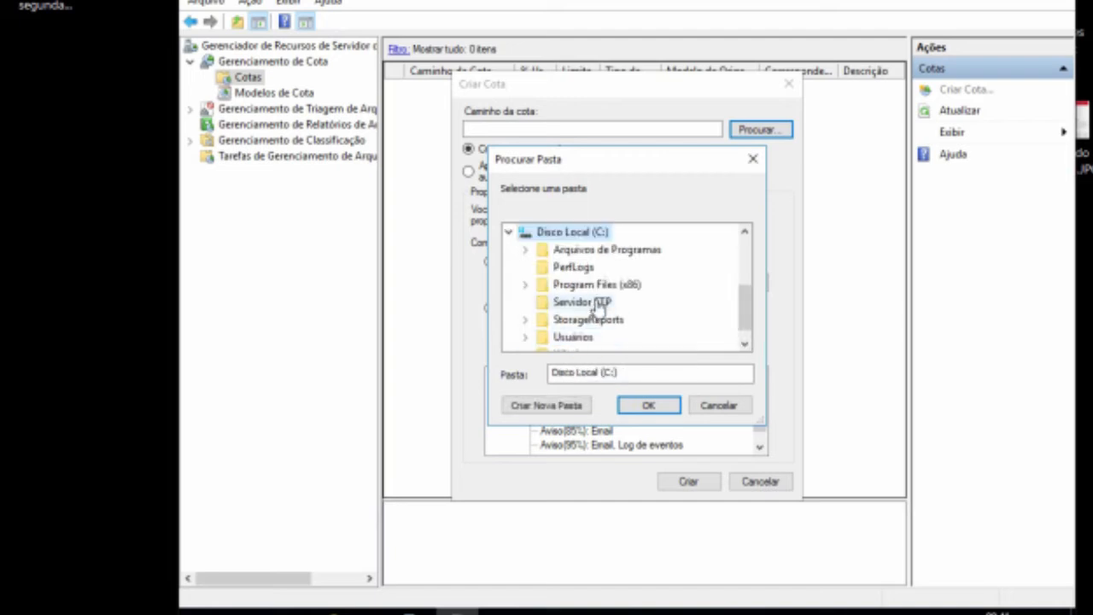
pyautogui.click(585, 306)
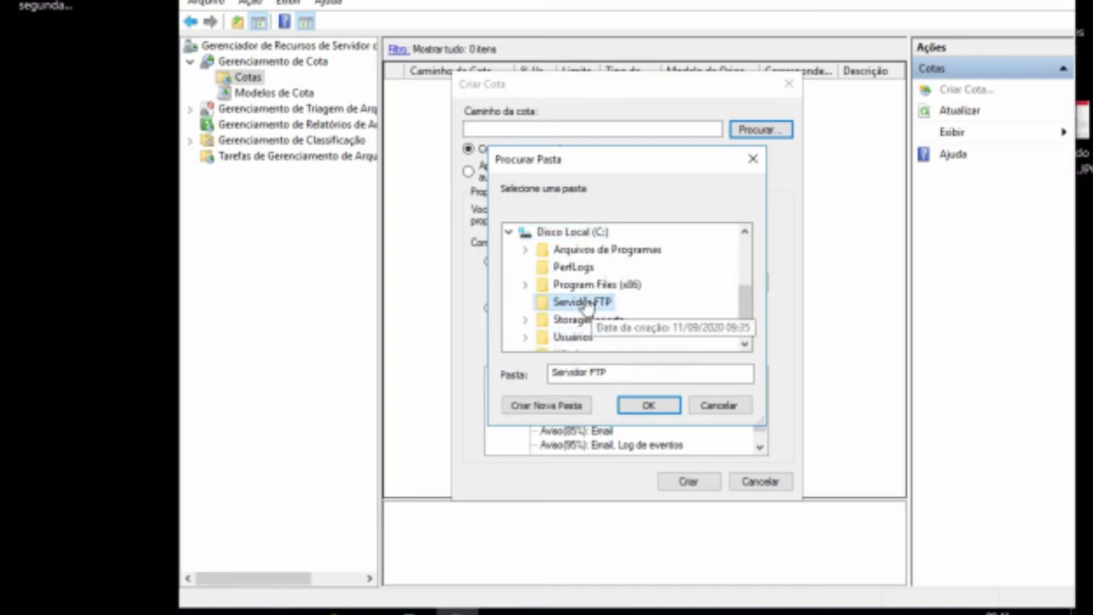
pyautogui.click(649, 406)
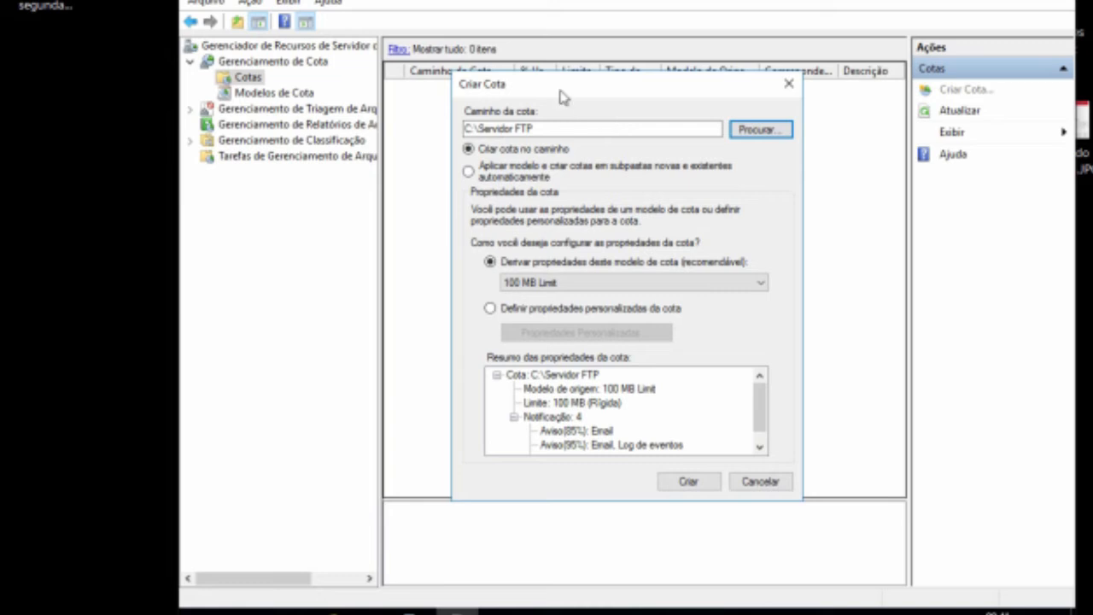
pyautogui.click(688, 482)
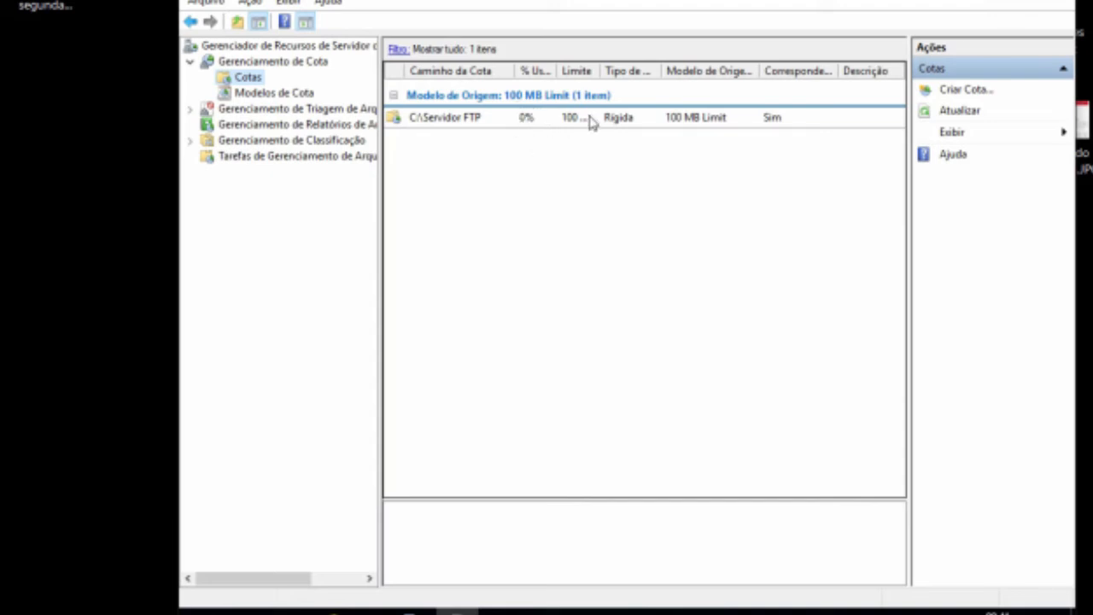
# Step: Inspect the C:\Servidor FTP quota's details and its available quota actions
pyautogui.click(453, 119)
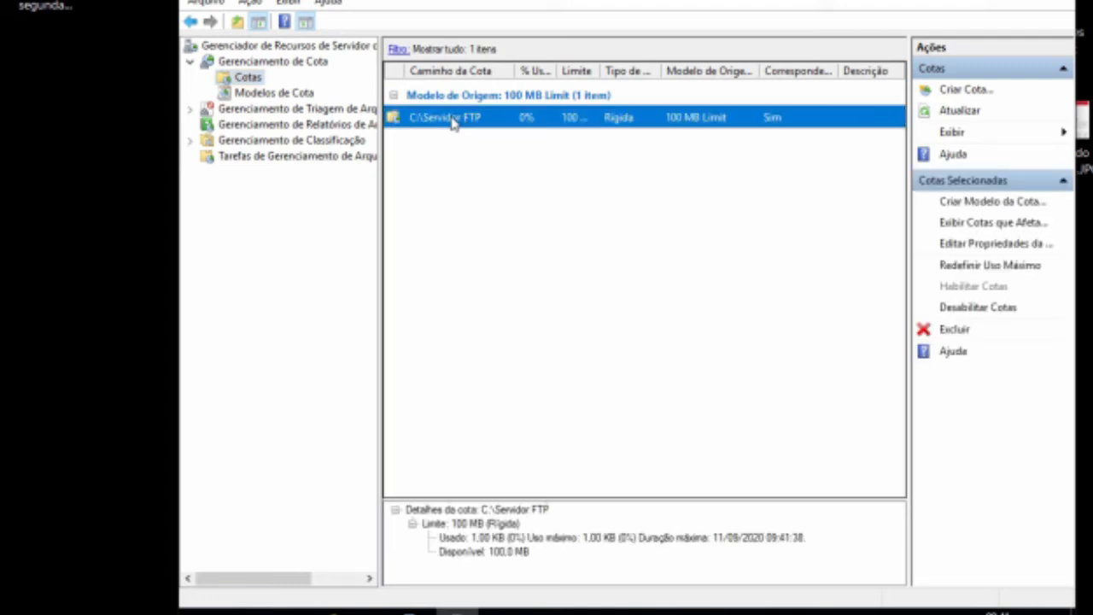
pyautogui.rightClick(454, 121)
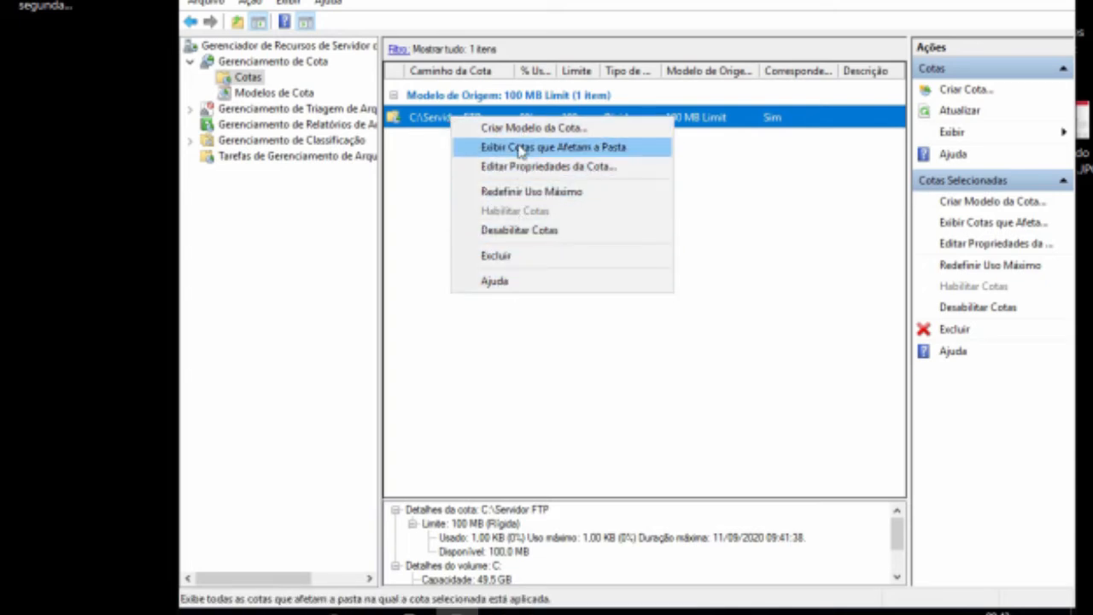
pyautogui.click(430, 240)
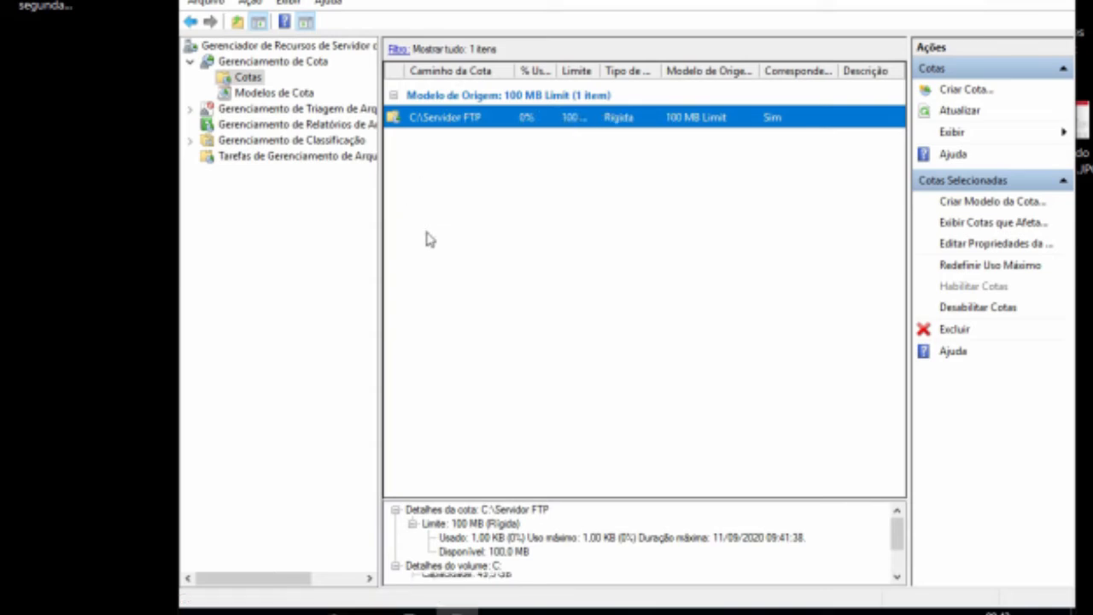
pyautogui.click(430, 240)
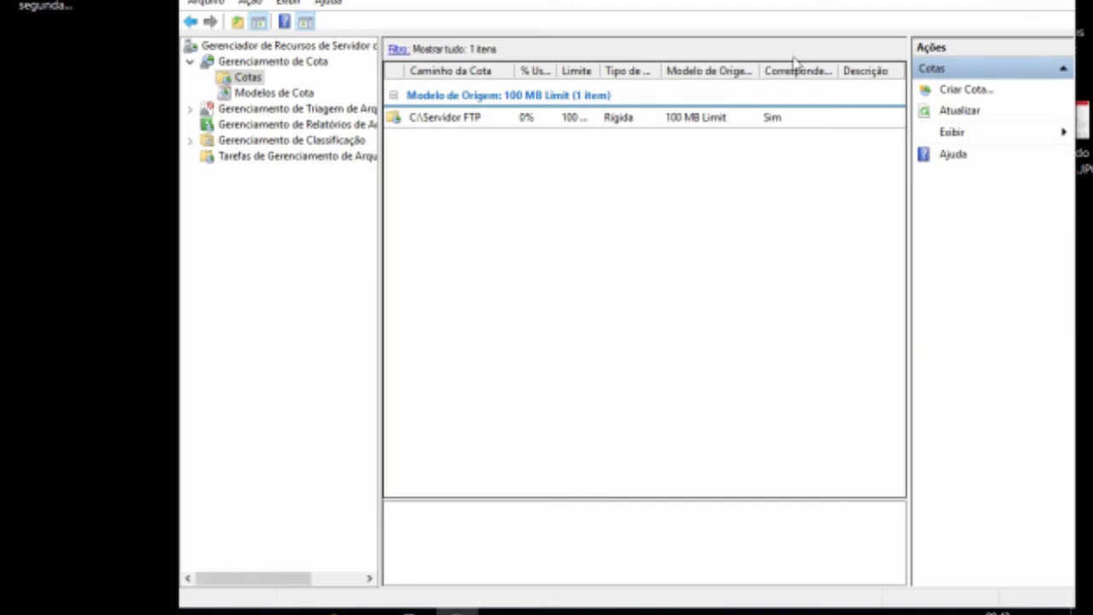
# Step: Return to Server Manager, start the Add Roles and Features wizard and add the Web Server (IIS) role with its management tools
pyautogui.click(975, 0)
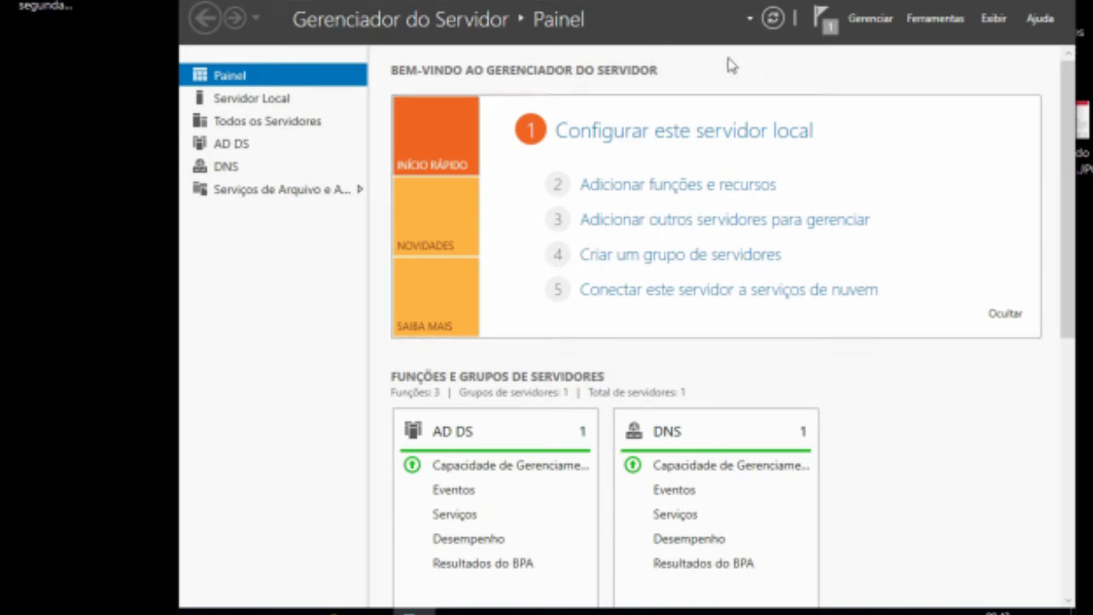
pyautogui.click(871, 19)
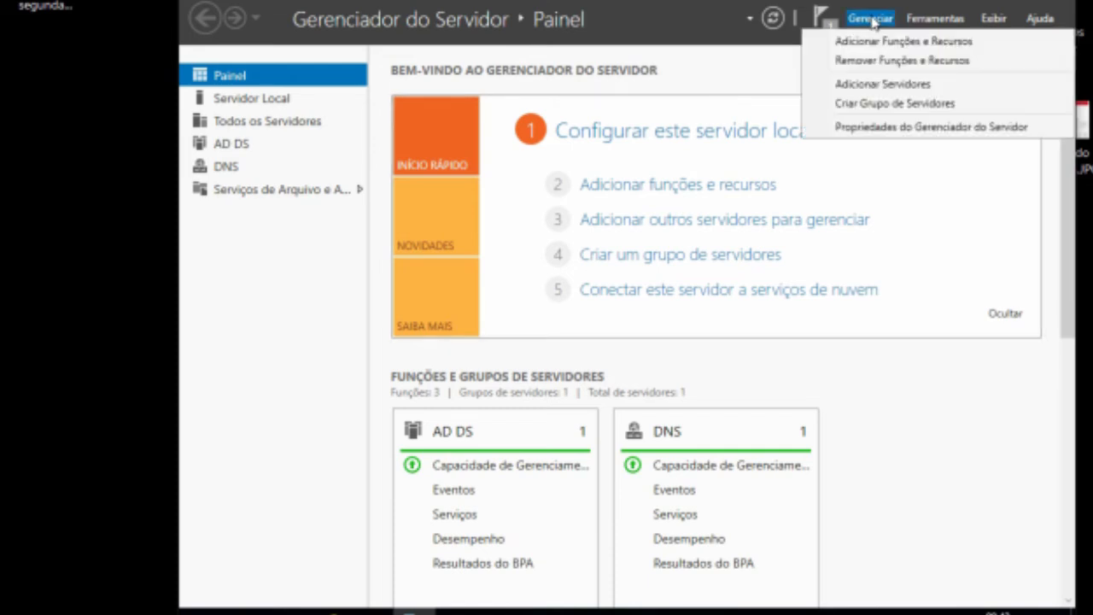
pyautogui.click(861, 41)
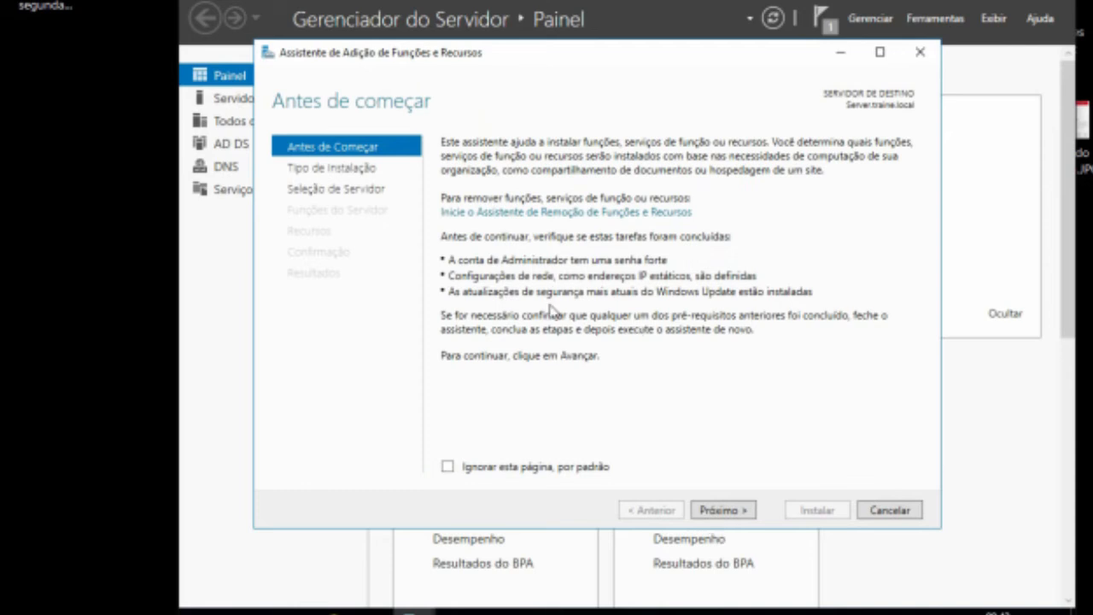
pyautogui.click(733, 516)
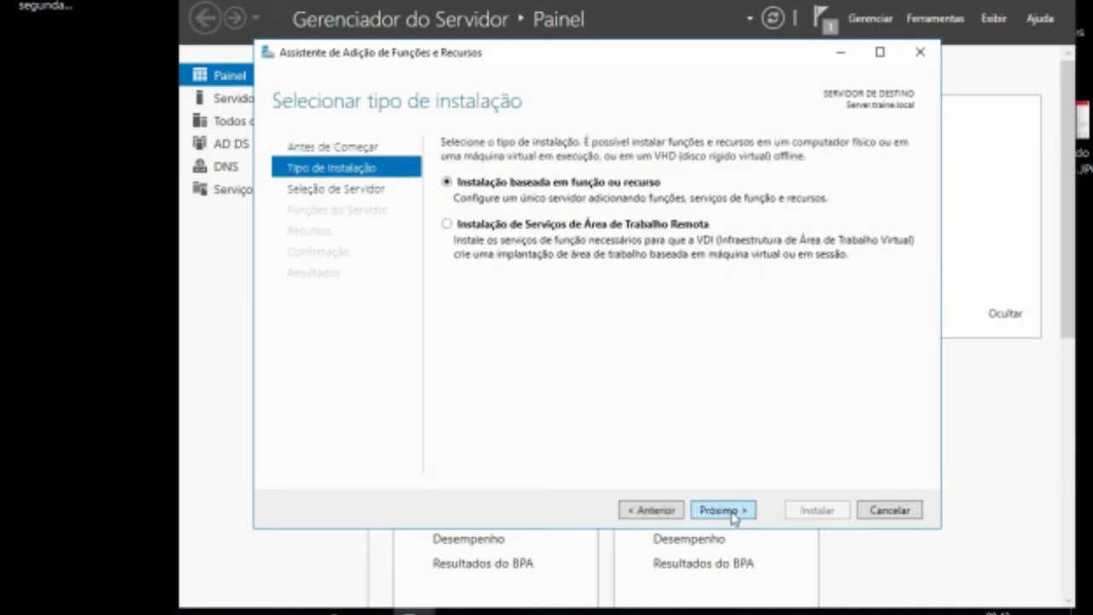
pyautogui.click(733, 516)
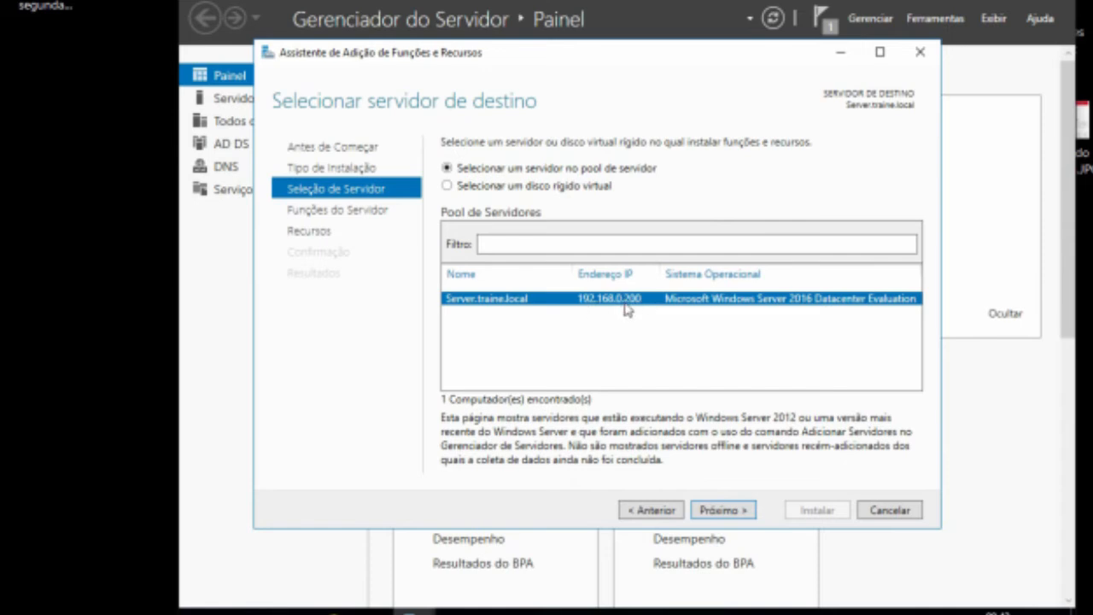
pyautogui.click(723, 511)
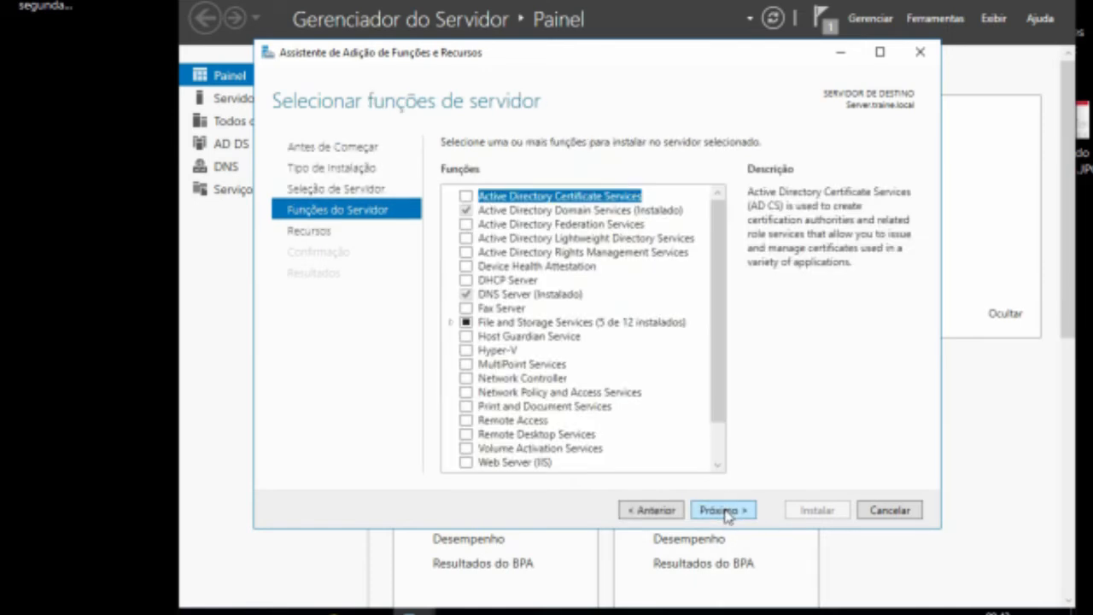
pyautogui.moveTo(715, 390); pyautogui.dragTo(717, 468)
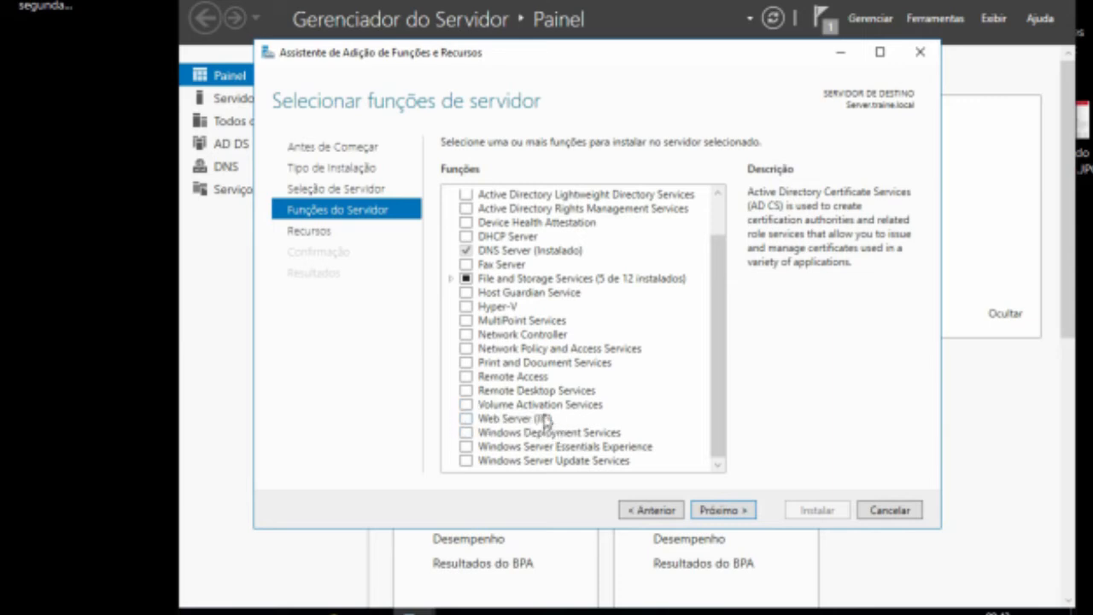
pyautogui.click(466, 420)
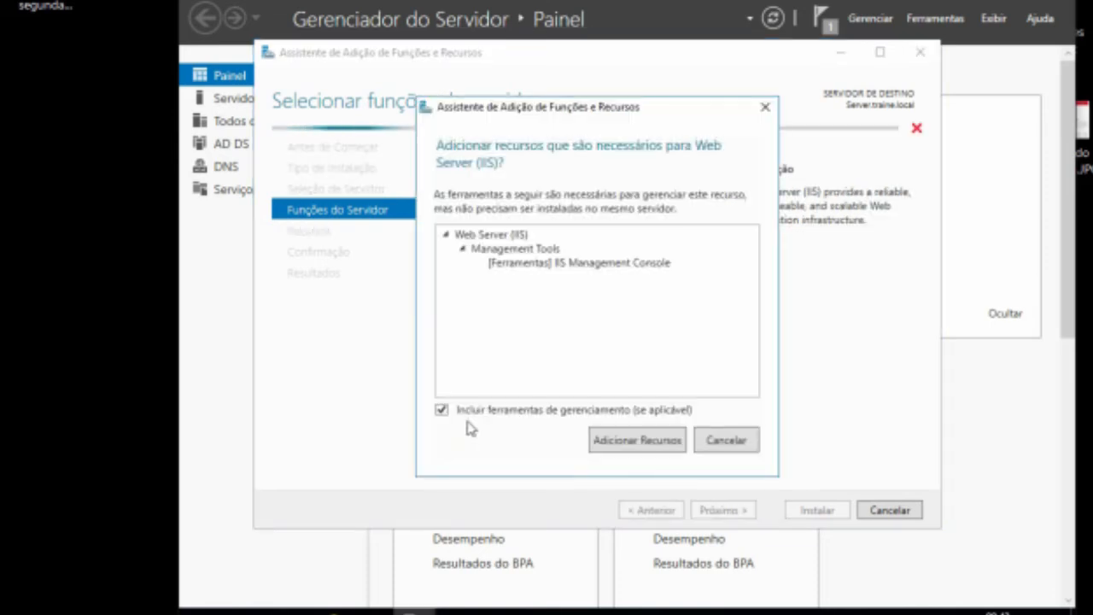
pyautogui.click(655, 447)
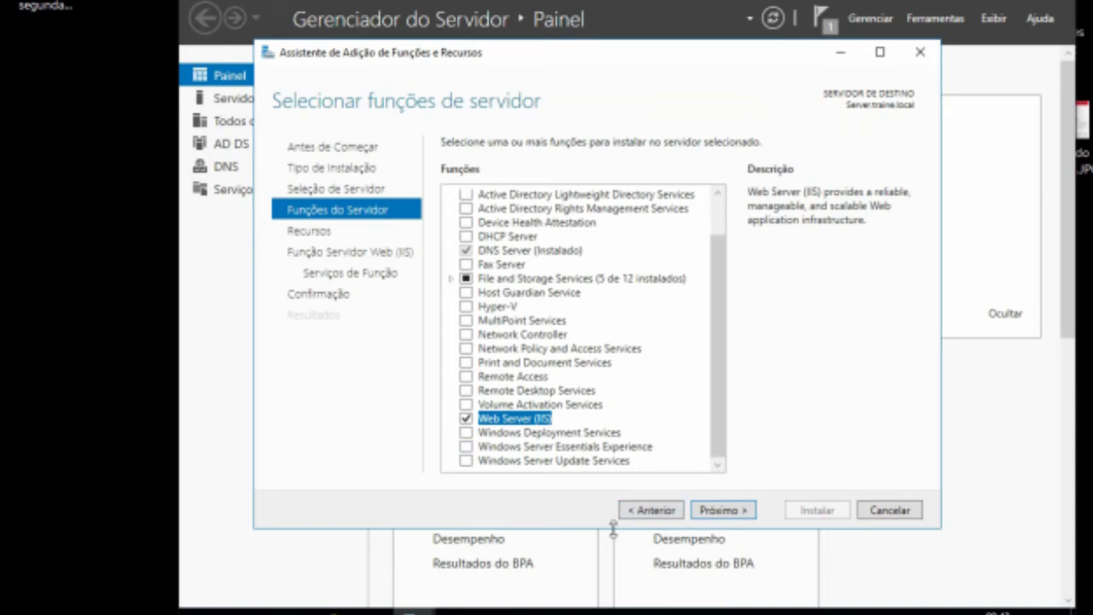
pyautogui.click(744, 513)
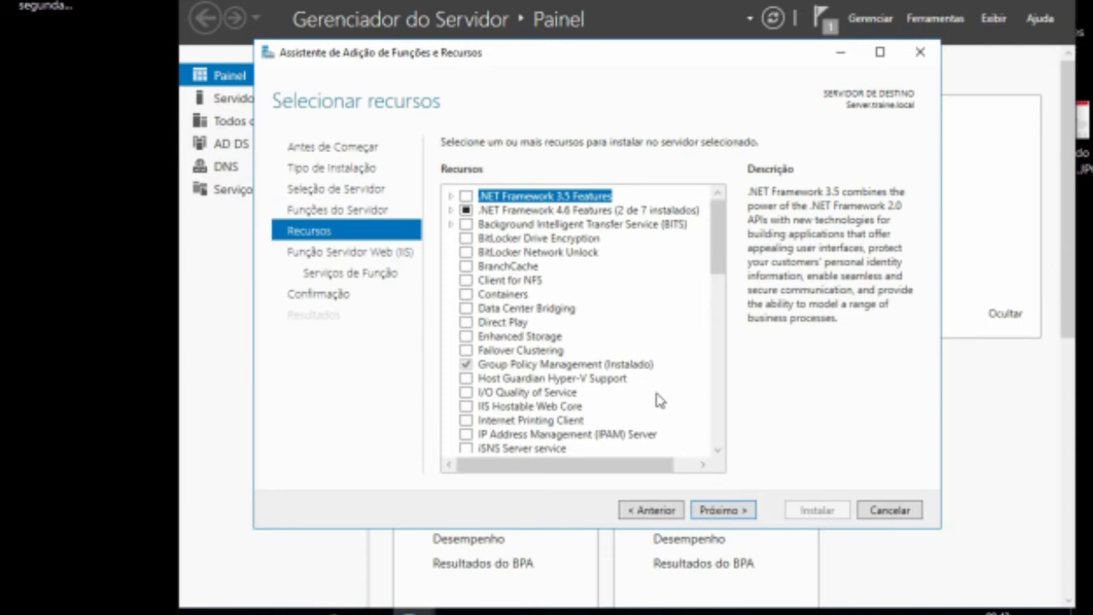
# Step: Continue to the IIS role services and enable FTP Service and FTP Extensibility under FTP Server
pyautogui.click(727, 510)
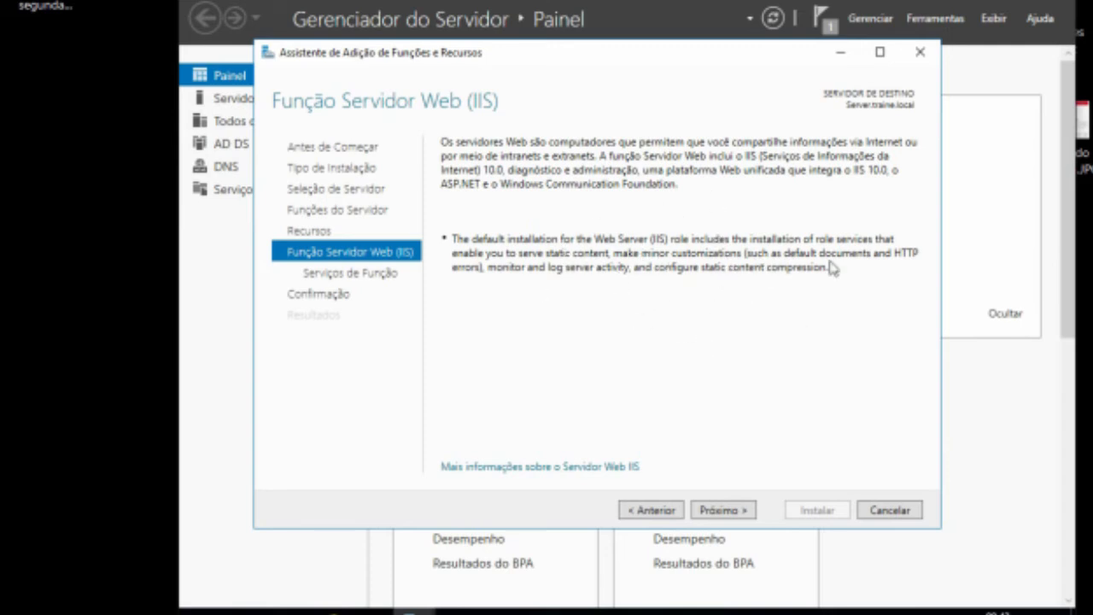
pyautogui.click(721, 511)
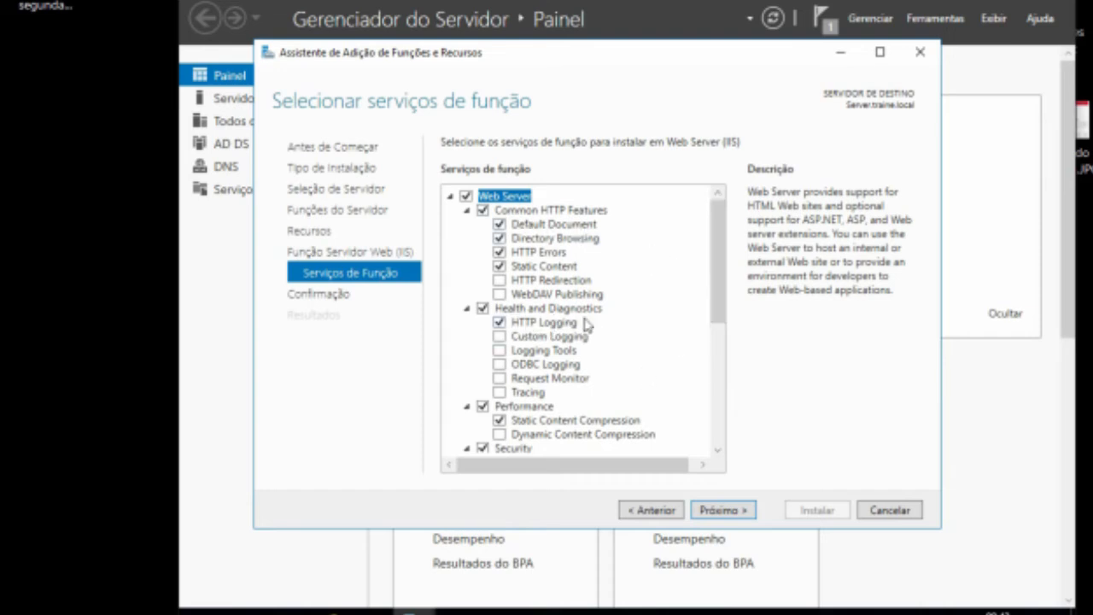
pyautogui.moveTo(719, 310); pyautogui.dragTo(717, 440)
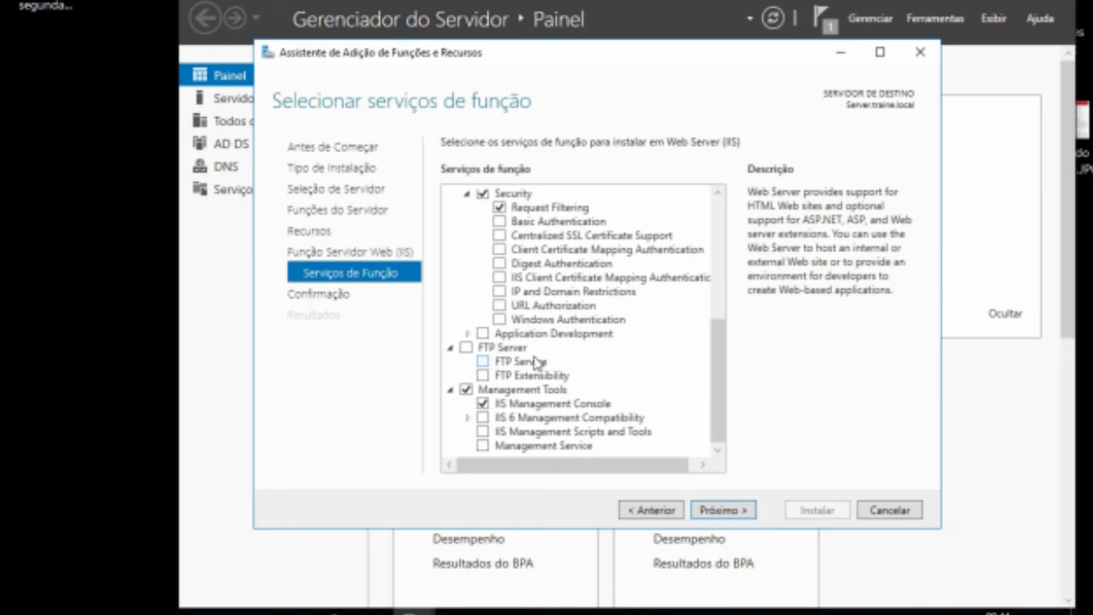
pyautogui.click(486, 363)
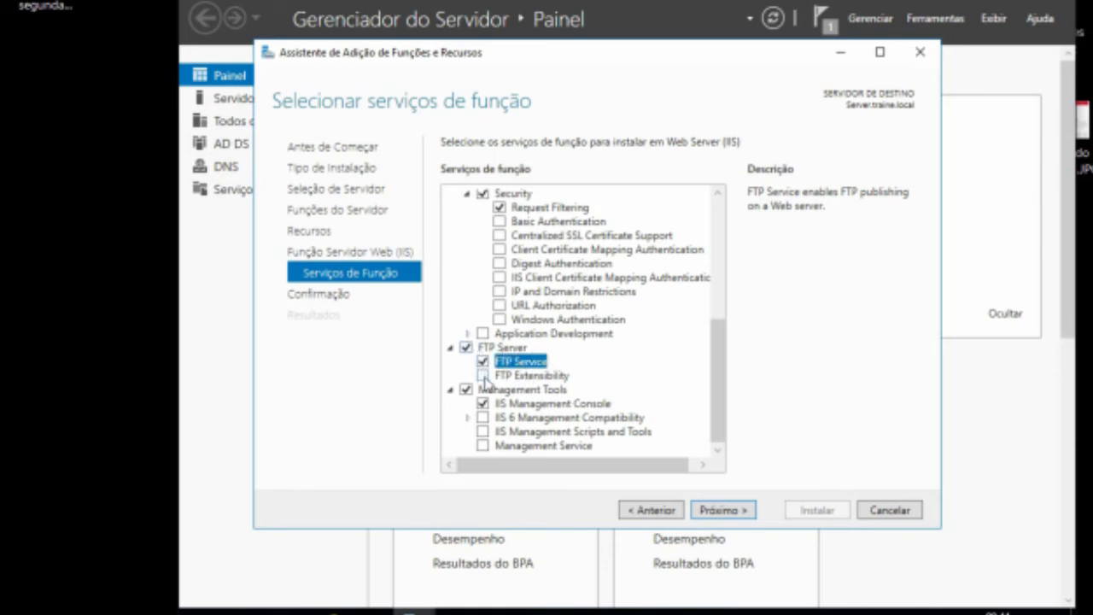
pyautogui.click(484, 376)
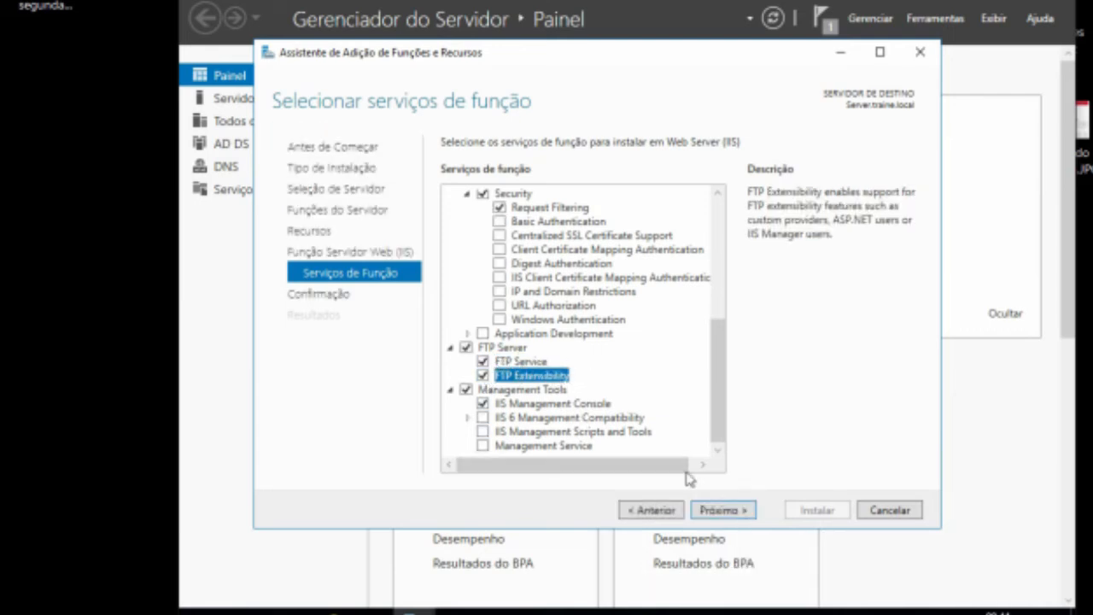
pyautogui.click(735, 510)
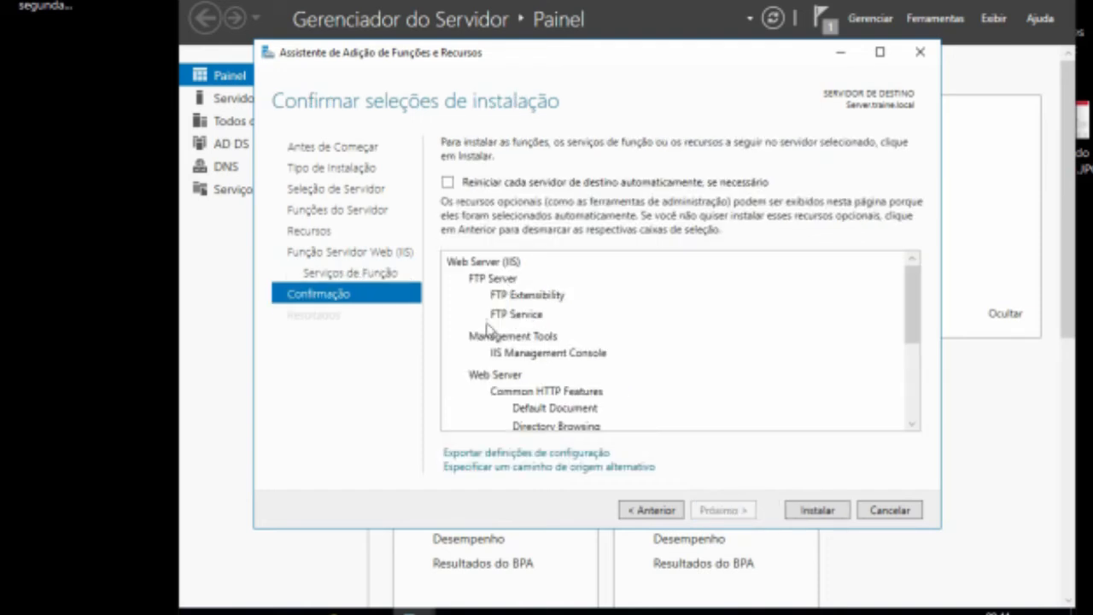
# Step: Allow automatic restart if required, install the selected roles and close the wizard
pyautogui.click(449, 183)
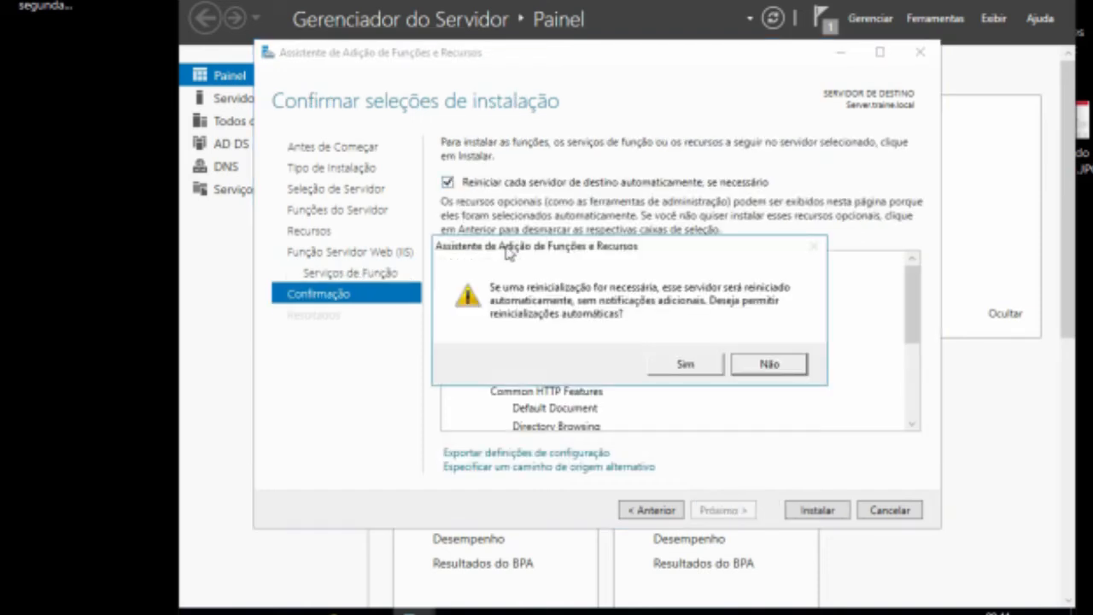
pyautogui.click(682, 366)
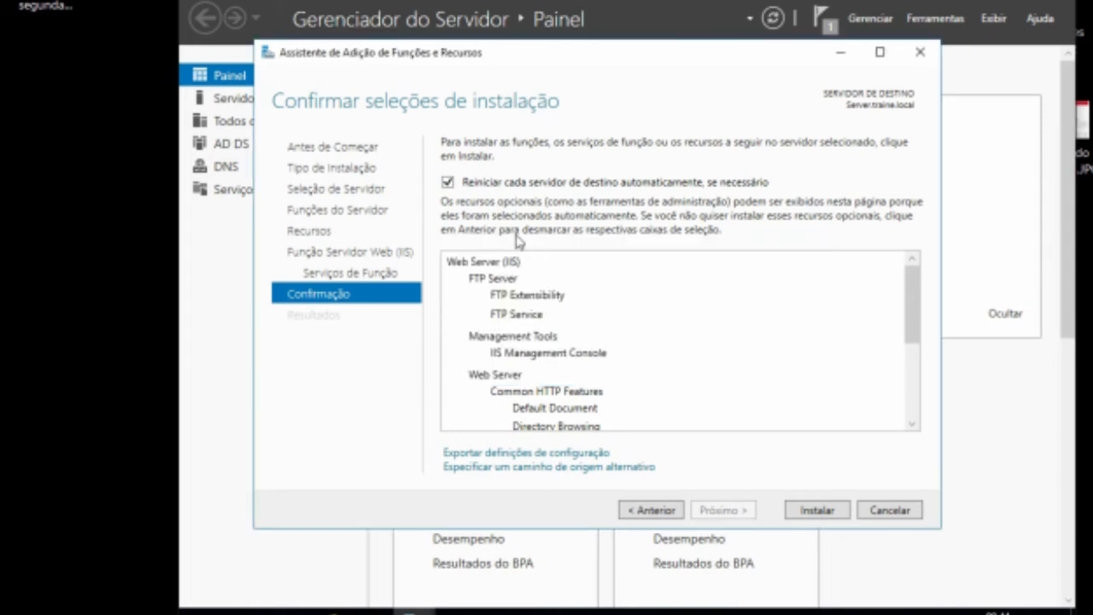
pyautogui.click(807, 510)
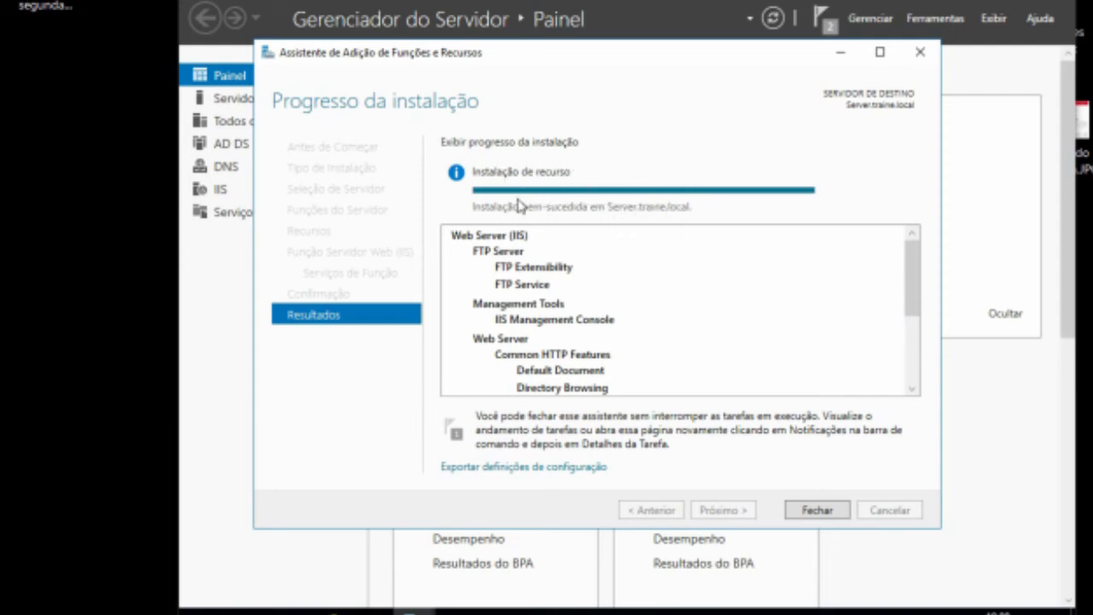
pyautogui.click(817, 511)
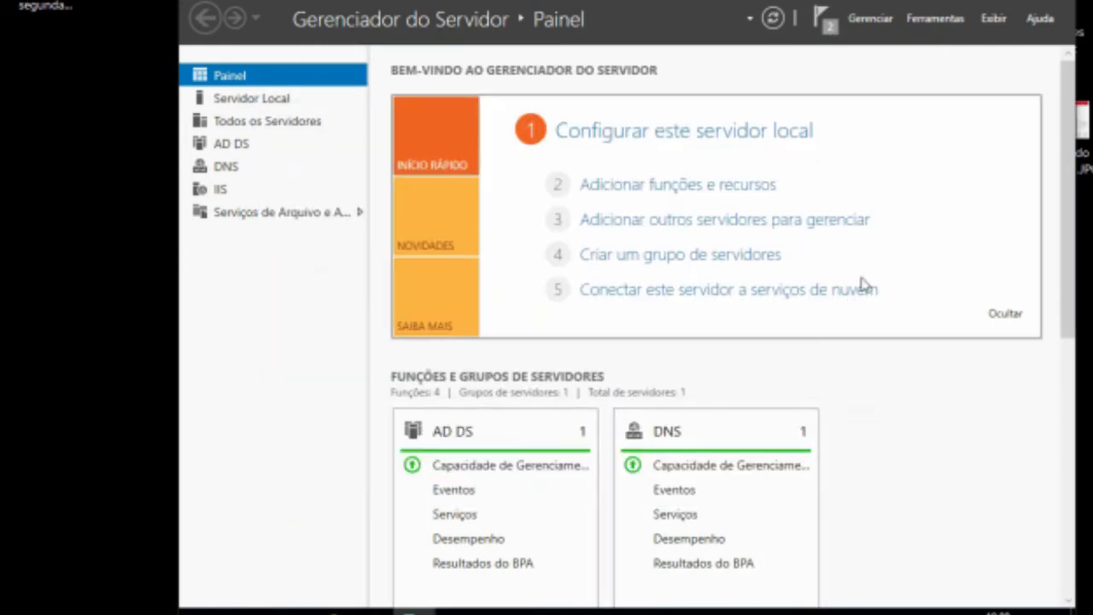
# Step: Open the Internet Information Services (IIS) Manager from Server Manager's tools and maximize it
pyautogui.click(932, 19)
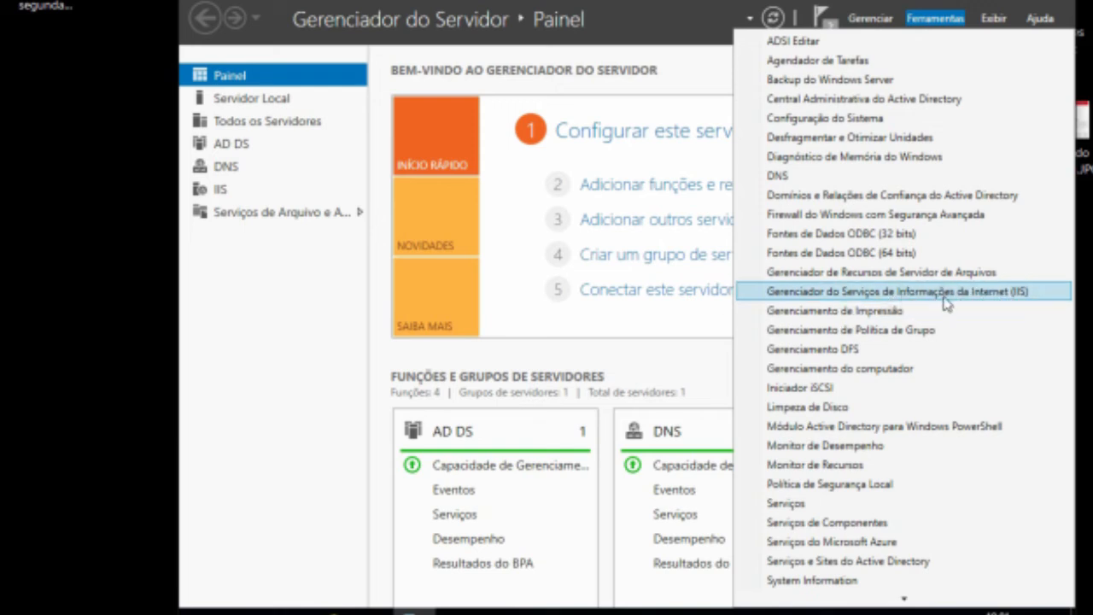
pyautogui.click(873, 295)
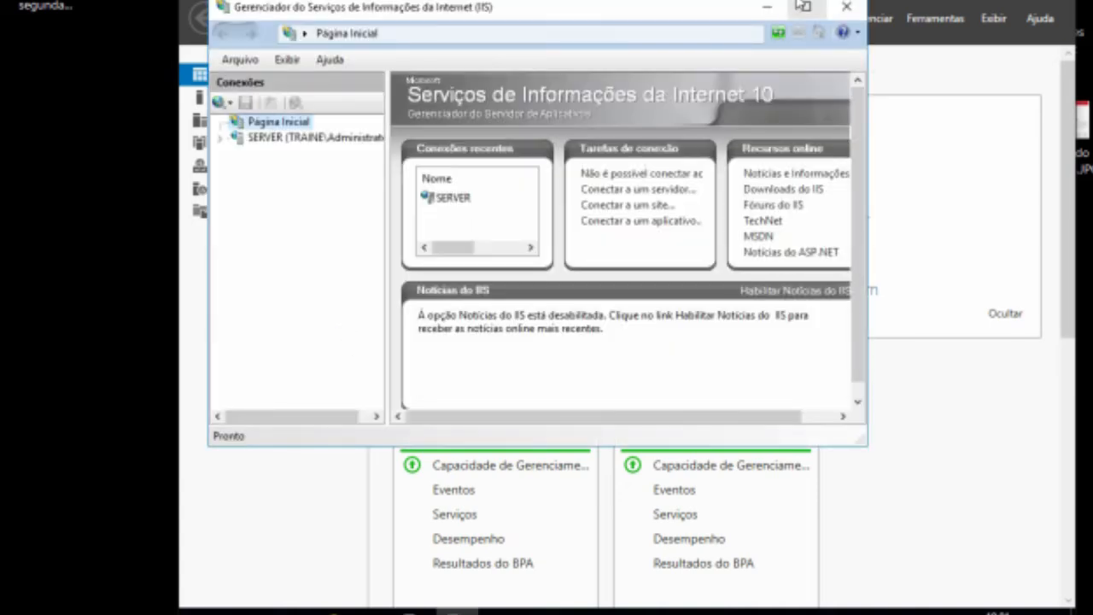
pyautogui.click(807, 8)
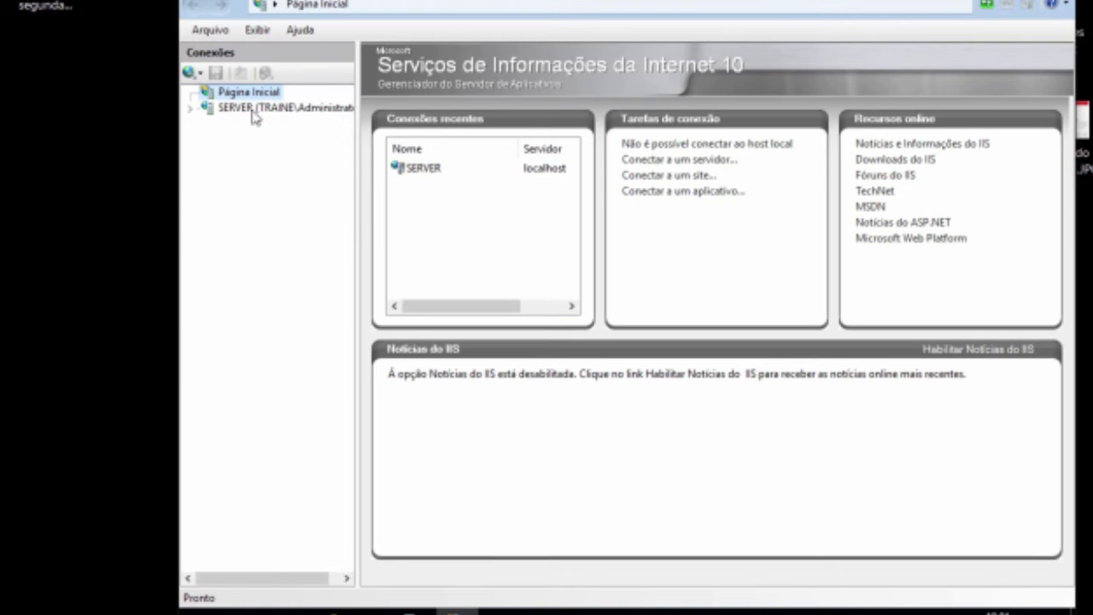
# Step: Expand the server node, start adding an FTP site under Sites and name it traineserver
pyautogui.click(189, 109)
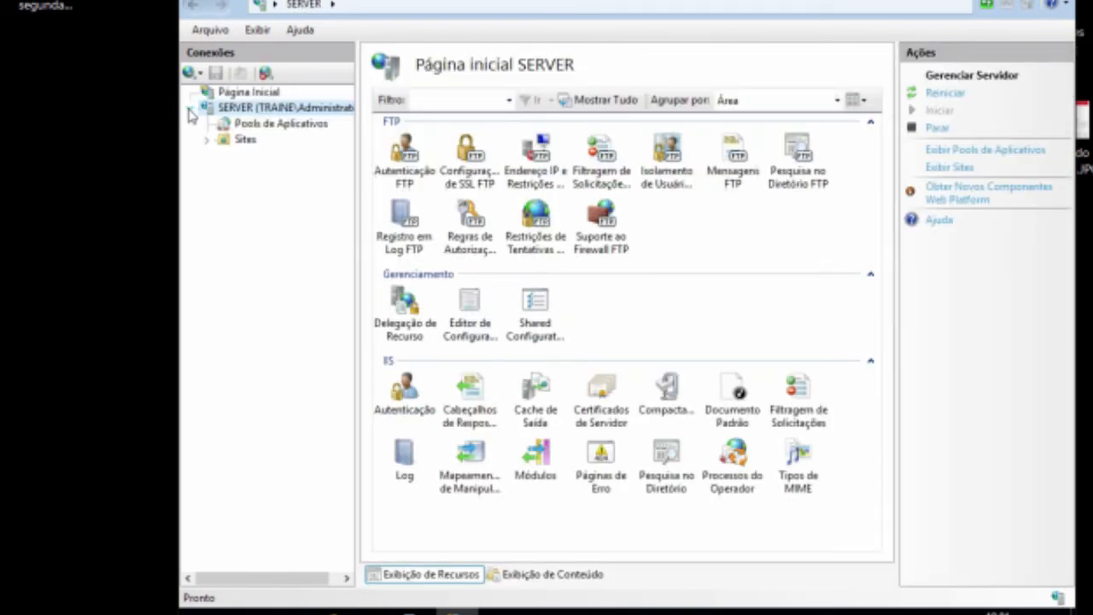
pyautogui.click(246, 140)
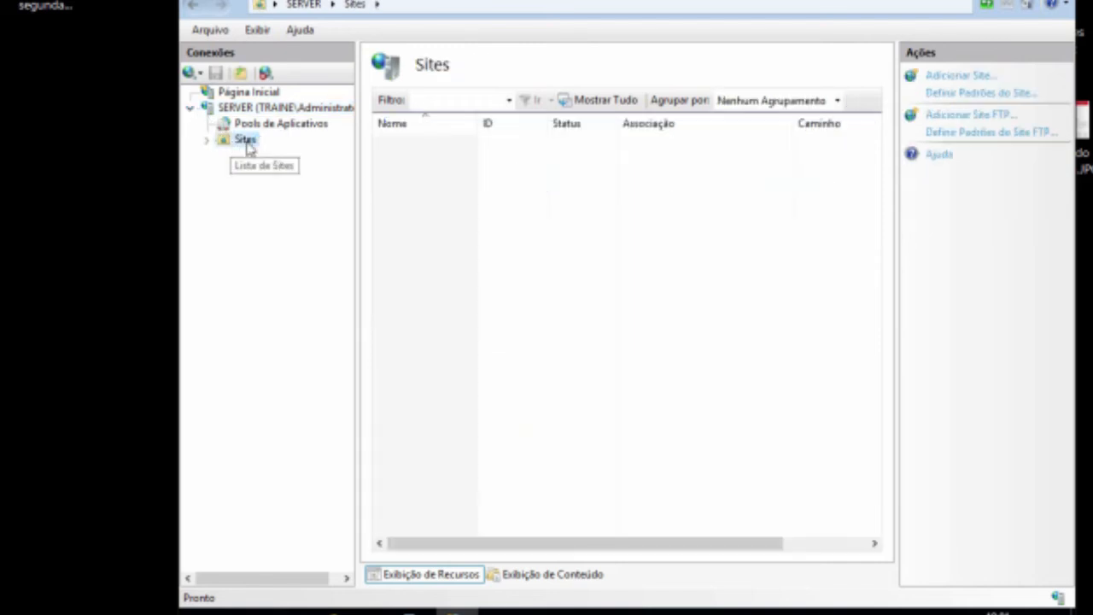
pyautogui.rightClick(249, 147)
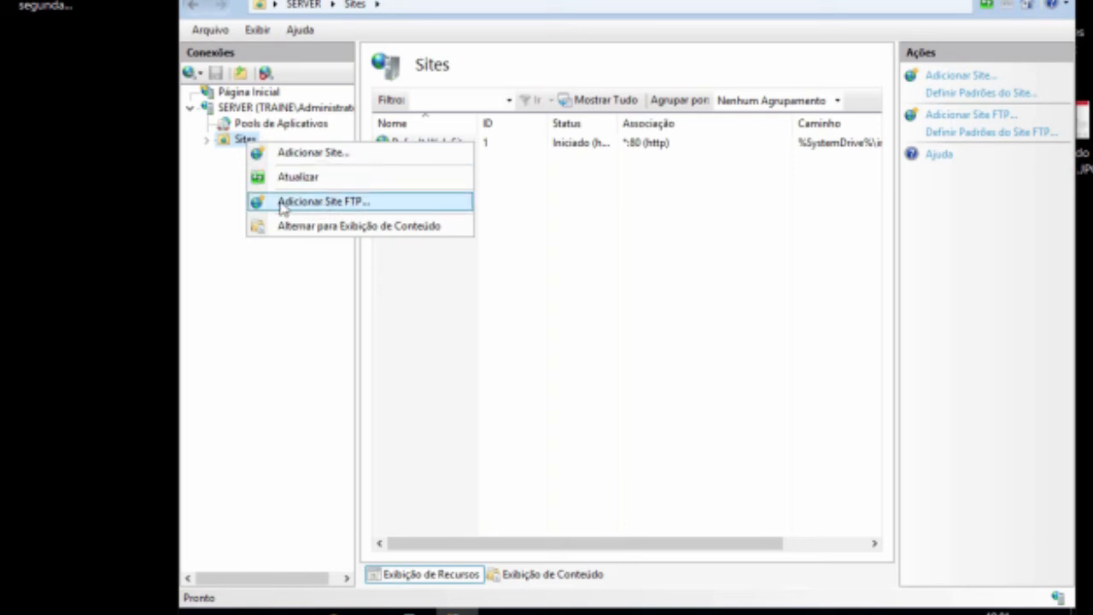
pyautogui.click(324, 206)
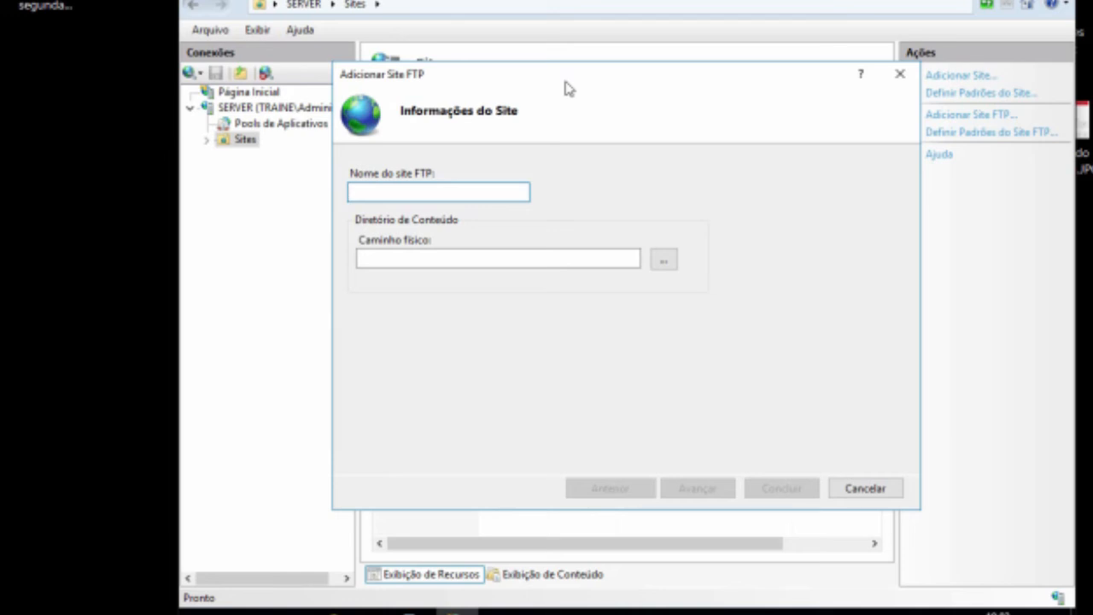
pyautogui.write('traineserver')
# Step: Set the FTP site's physical path to C:\Servidor FTP and continue to the binding settings
pyautogui.click(666, 262)
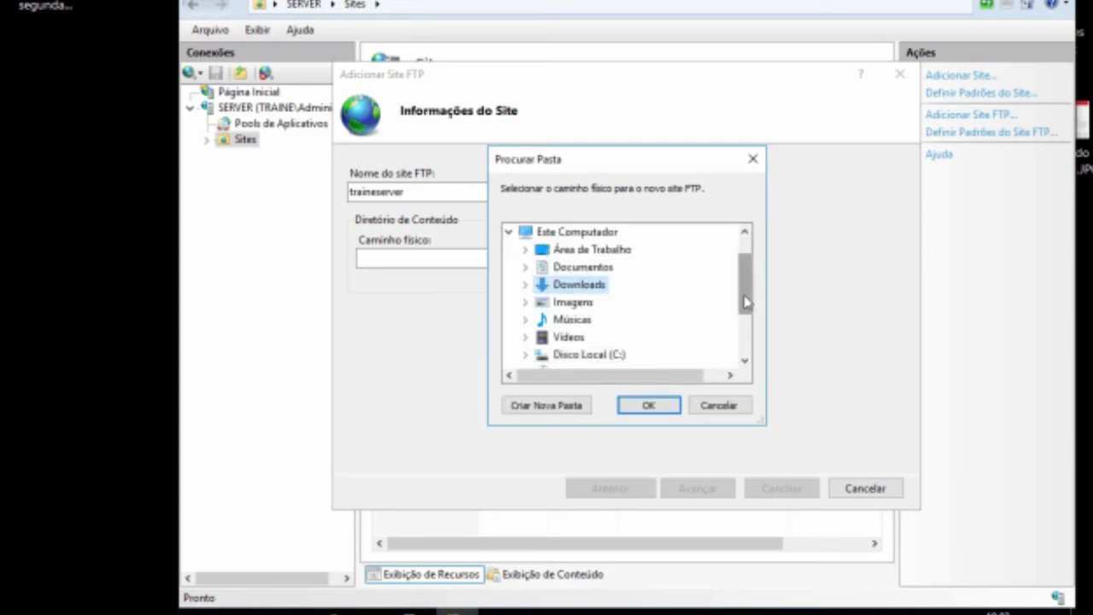
pyautogui.moveTo(747, 299); pyautogui.dragTo(755, 363)
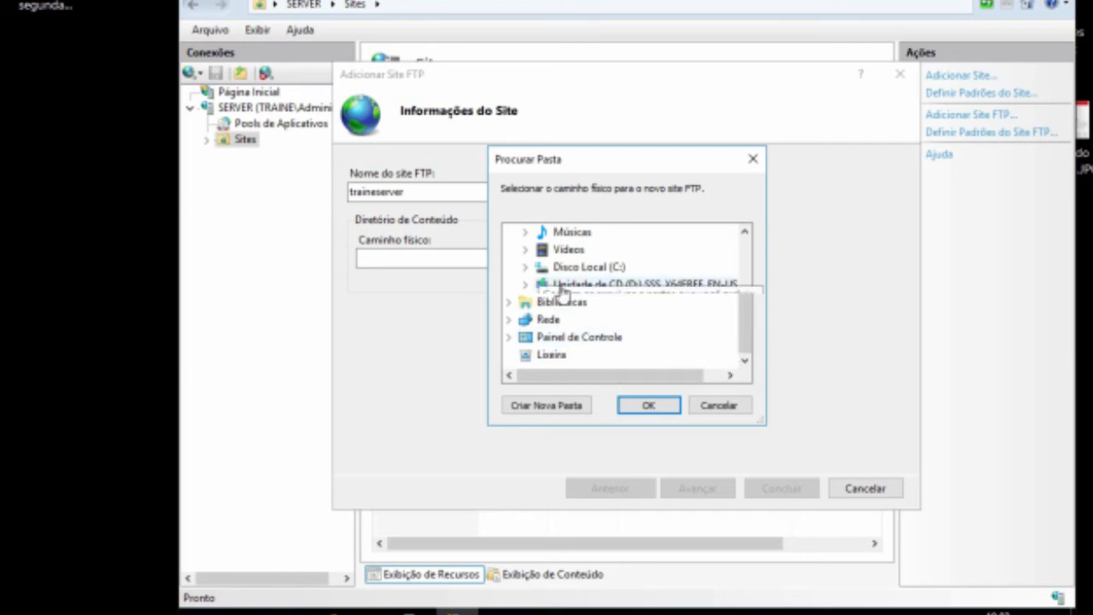
pyautogui.click(612, 270)
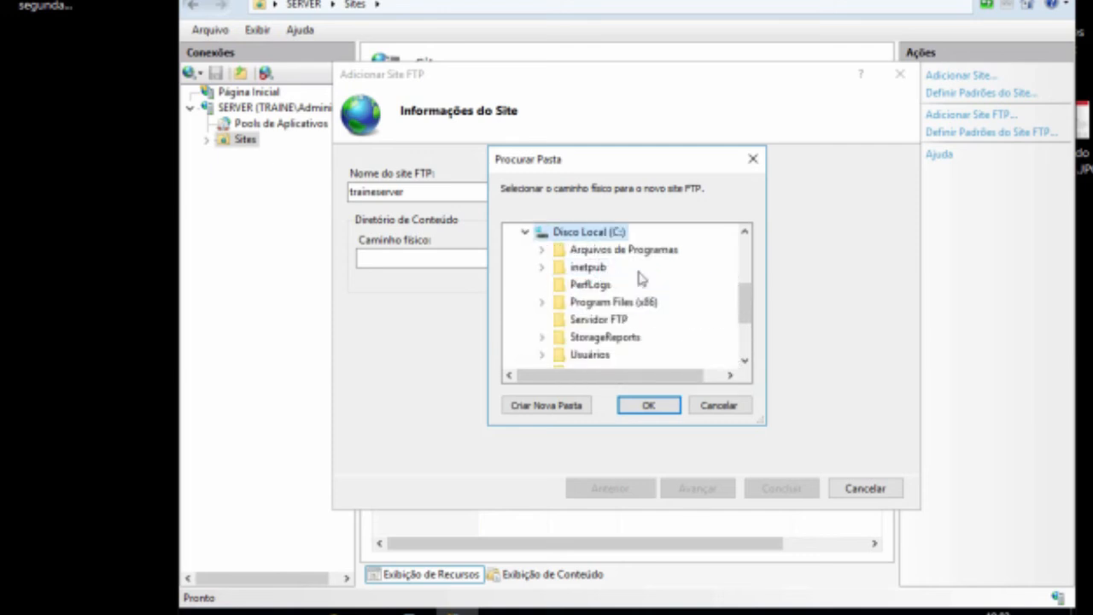
pyautogui.click(612, 323)
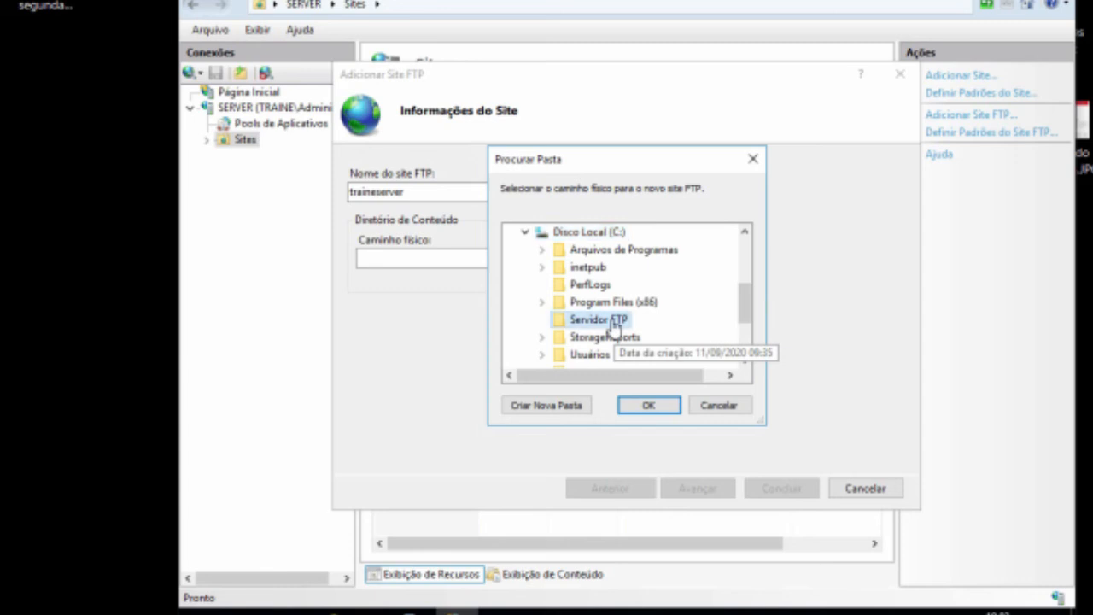
pyautogui.click(649, 405)
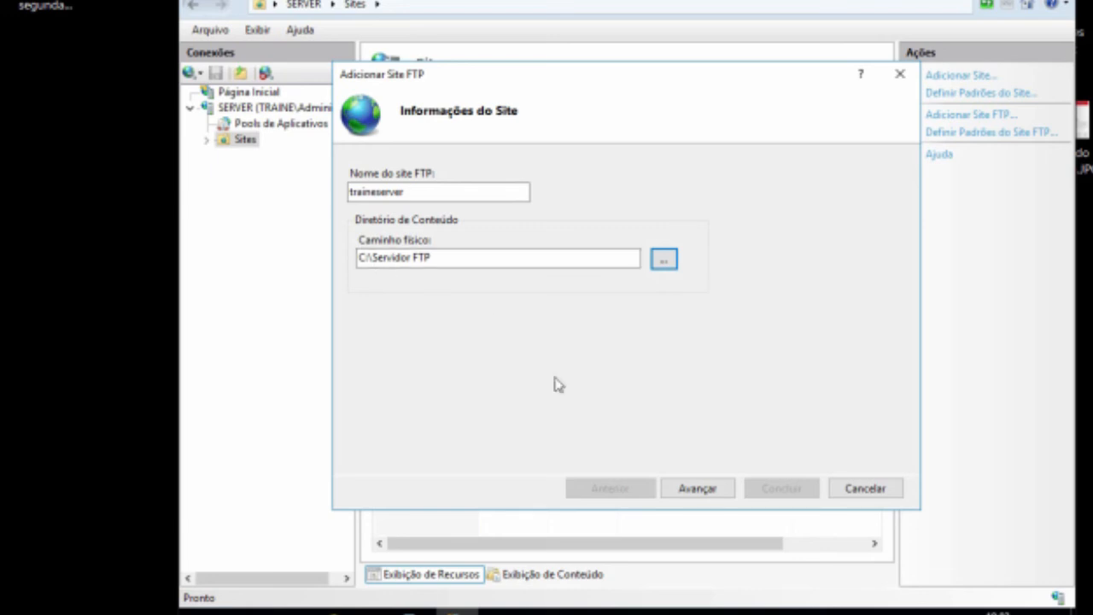
pyautogui.click(698, 487)
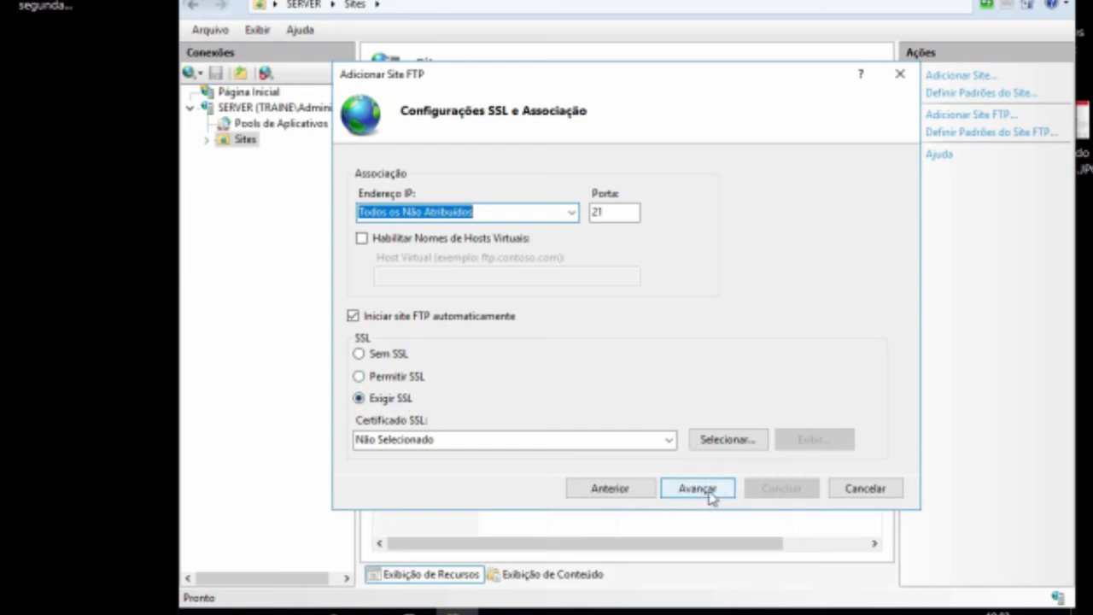
# Step: Clear the binding's IP address and look up the server's IPv4 address by running ipconfig in a command prompt
pyautogui.click(503, 213)
pyautogui.press('BackSpace')
pyautogui.press('BackSpace')
pyautogui.press('BackSpace')
pyautogui.press('BackSpace')
pyautogui.press('BackSpace')
pyautogui.press('BackSpace')
pyautogui.press('BackSpace')
pyautogui.press('BackSpace')
pyautogui.press('BackSpace')
pyautogui.press('BackSpace')
pyautogui.press('BackSpace')
pyautogui.press('BackSpace')
pyautogui.press('BackSpace')
pyautogui.press('BackSpace')
pyautogui.press('BackSpace')
pyautogui.press('BackSpace')
pyautogui.press('BackSpace')
pyautogui.press('BackSpace')
pyautogui.press('BackSpace')
pyautogui.press('BackSpace')
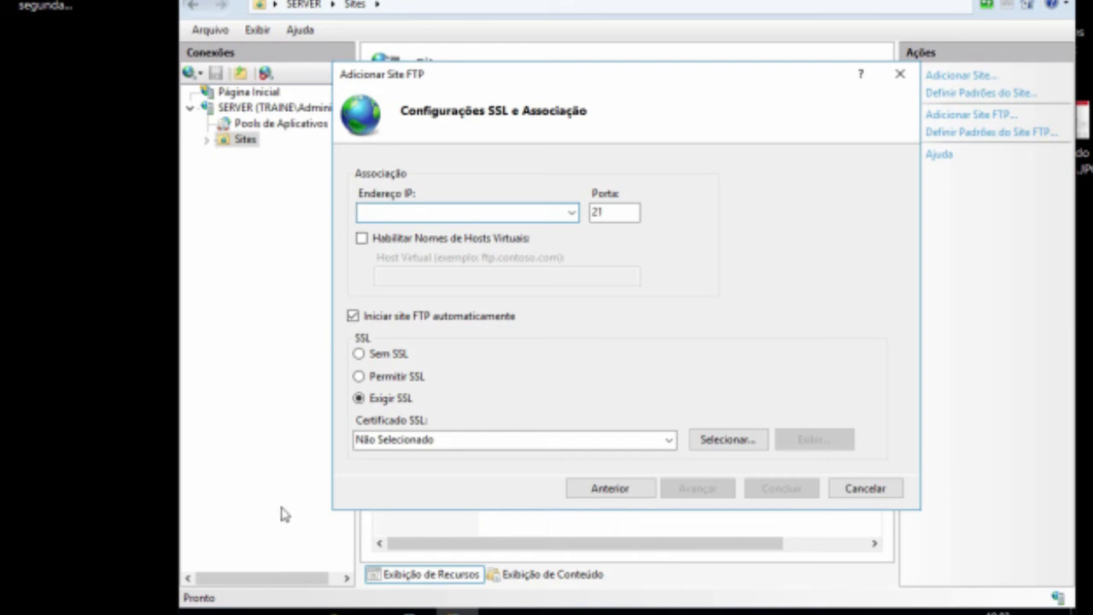
pyautogui.press('super+r')
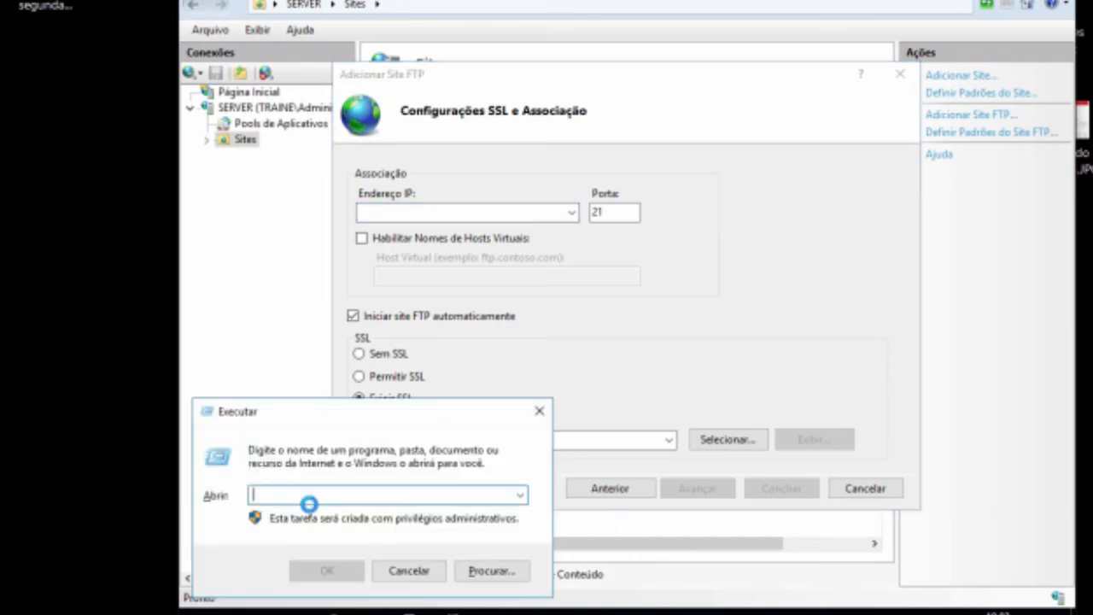
pyautogui.write('cmd')
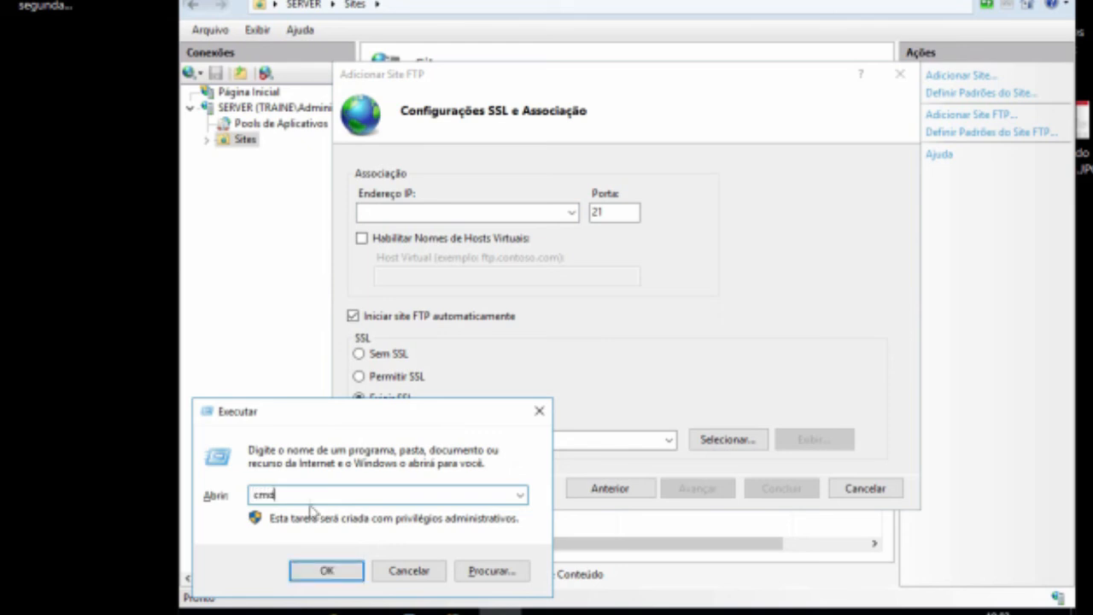
pyautogui.press('Return')
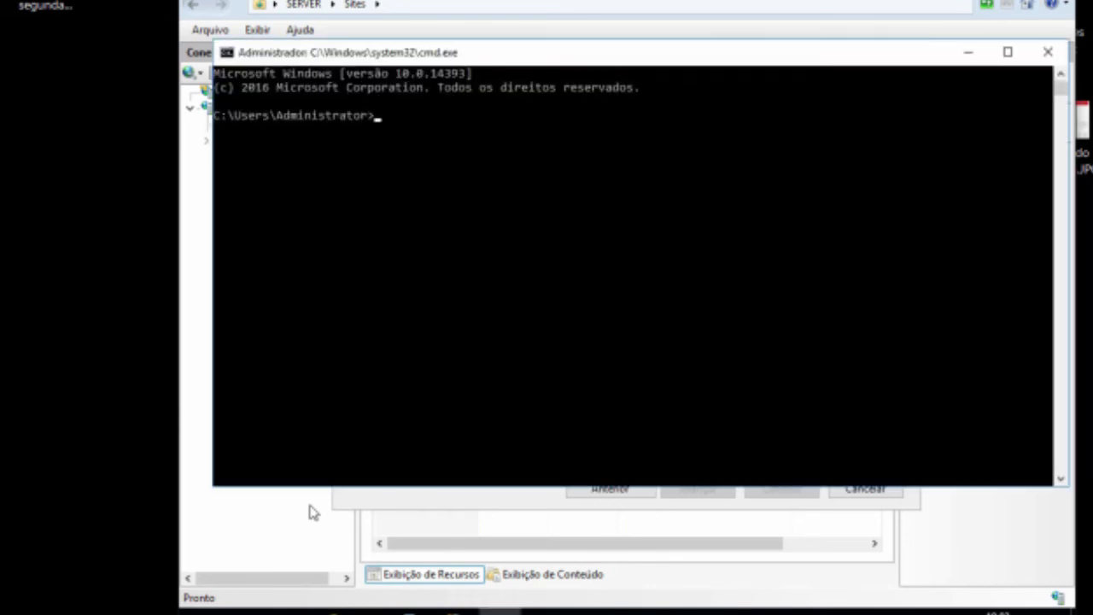
pyautogui.write('ipconfig')
pyautogui.press('Return')
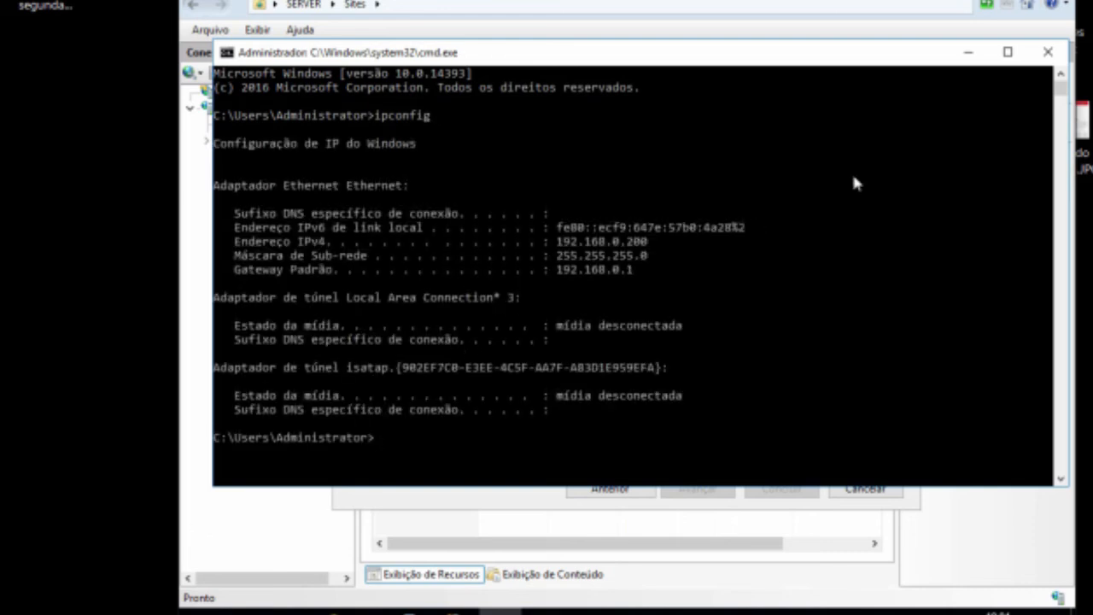
pyautogui.click(1049, 52)
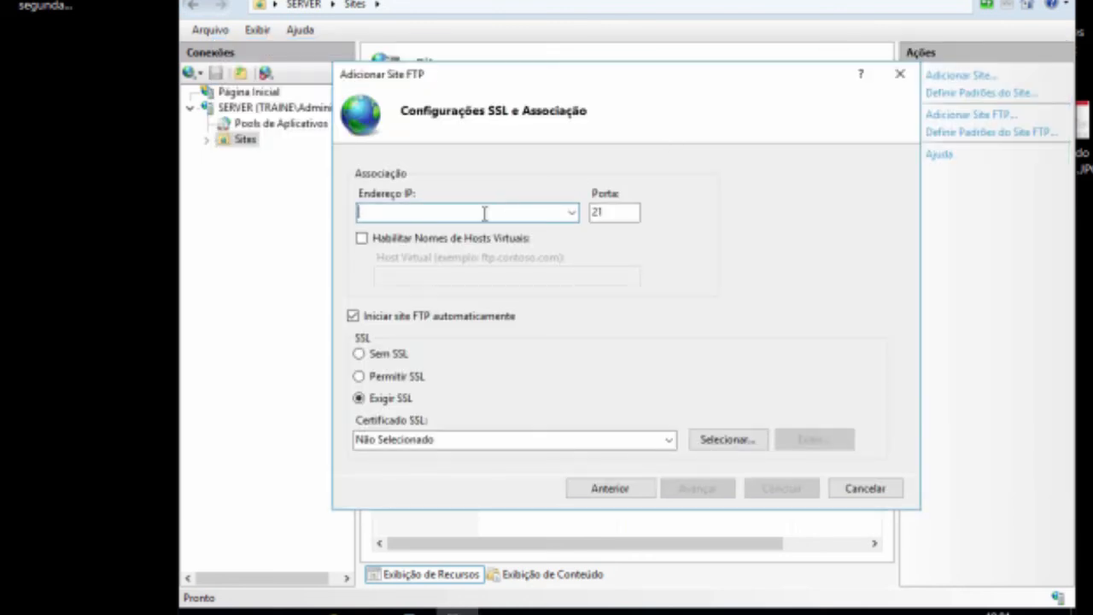
# Step: Bind the FTP site to IP address 192.168.0.200 on port 21
pyautogui.write('192.168')
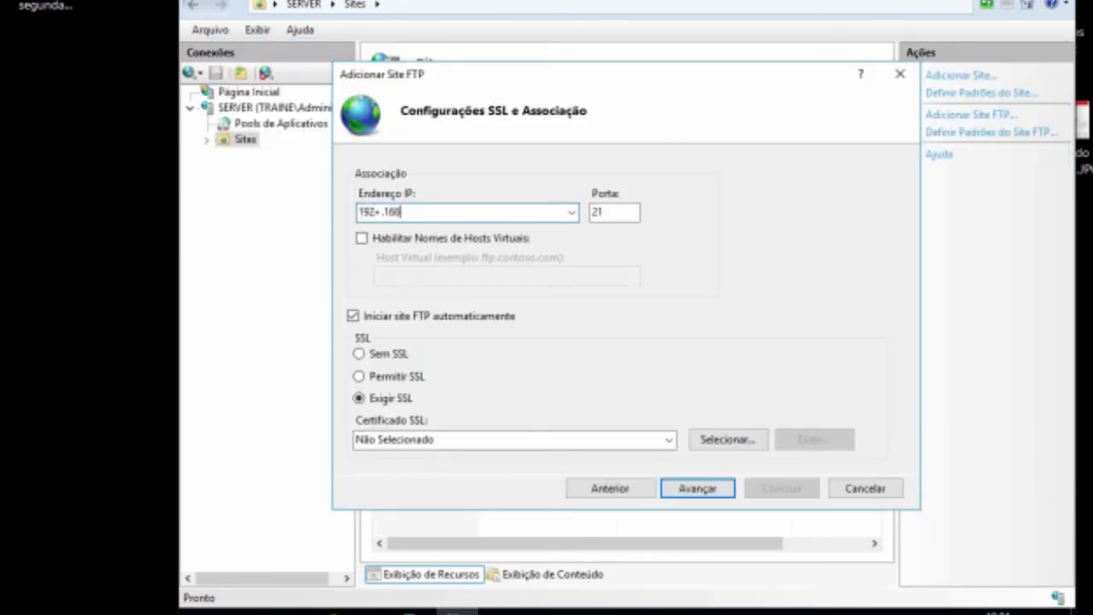
pyautogui.press('BackSpace')
pyautogui.press('BackSpace')
pyautogui.press('BackSpace')
pyautogui.press('BackSpace')
pyautogui.press('BackSpace')
pyautogui.write('2.168.0.200')
# Step: Select Sem SSL for the site and finish the Add FTP Site wizard
pyautogui.click(698, 490)
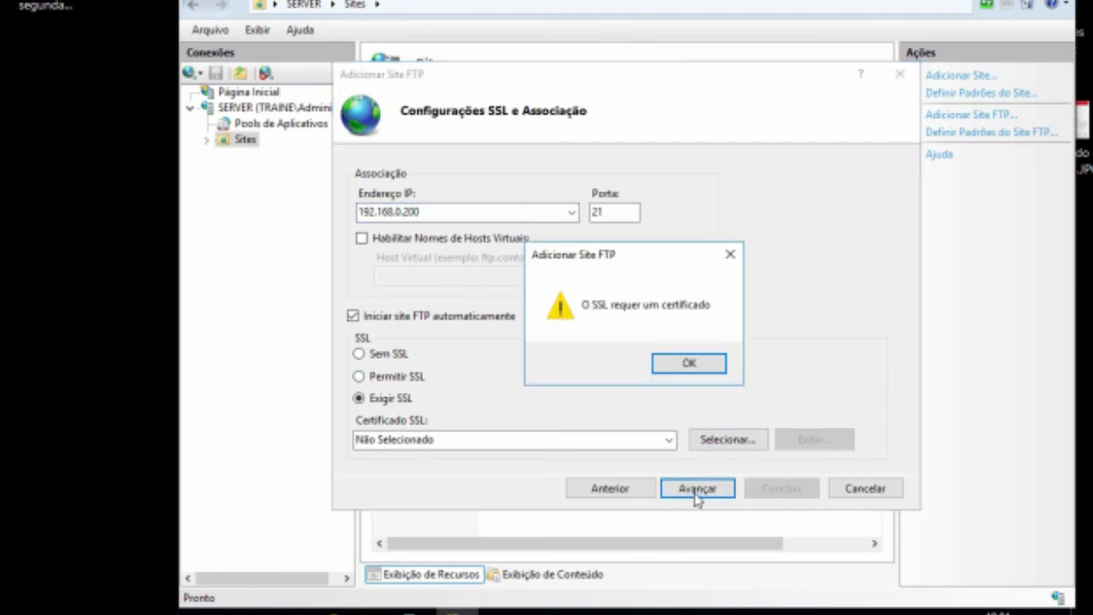
pyautogui.click(686, 366)
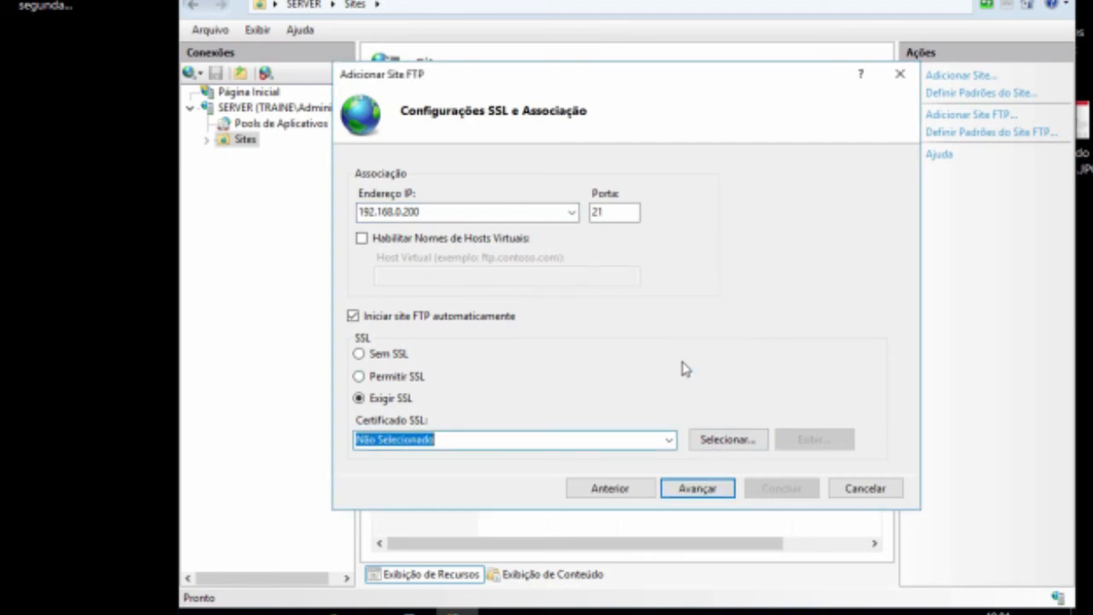
pyautogui.click(667, 442)
pyautogui.click(670, 456)
pyautogui.click(393, 355)
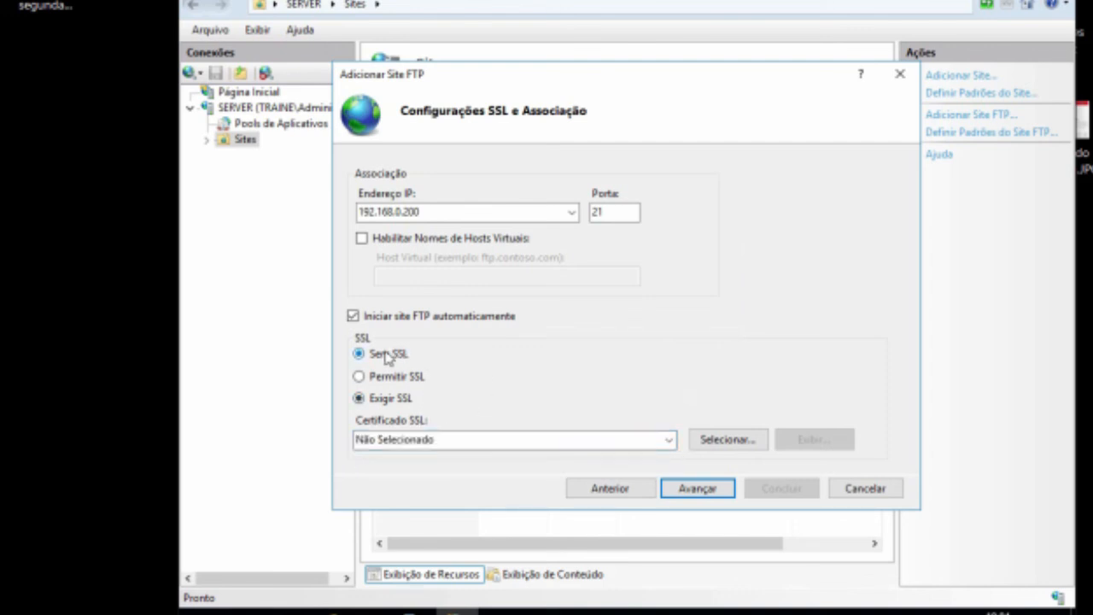
pyautogui.click(684, 492)
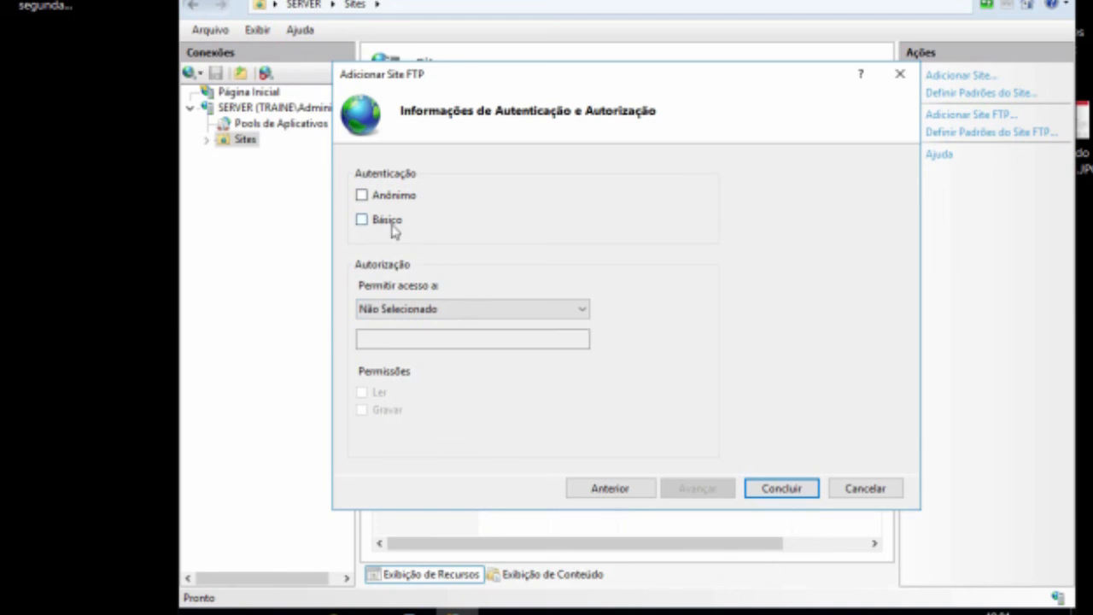
pyautogui.click(782, 491)
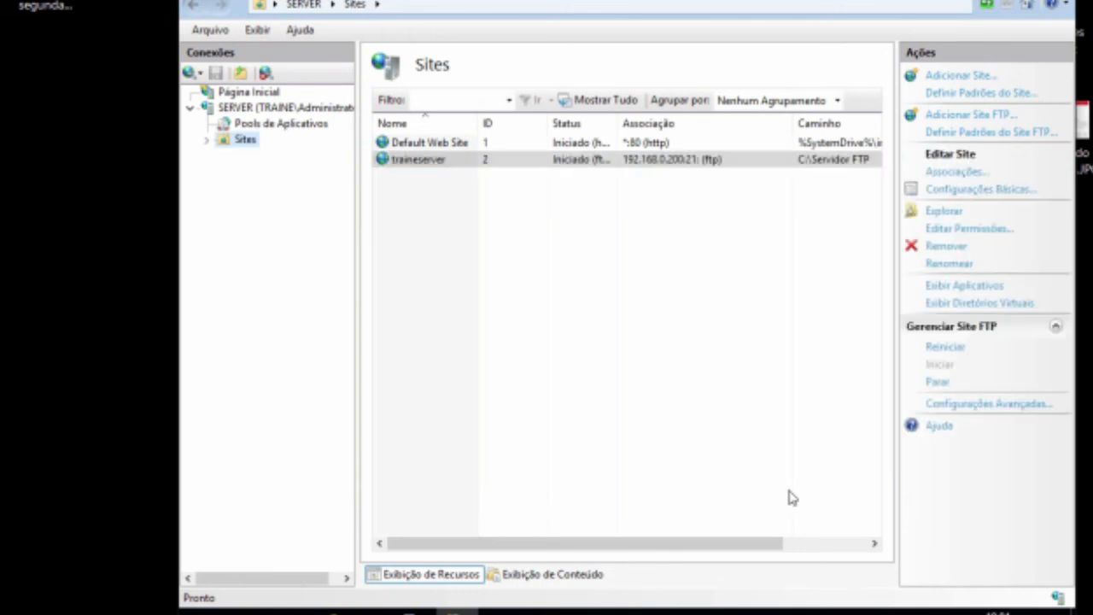
# Step: Select the traineserver site and open ftp://192.168.0.200 in Internet Explorer
pyautogui.click(432, 162)
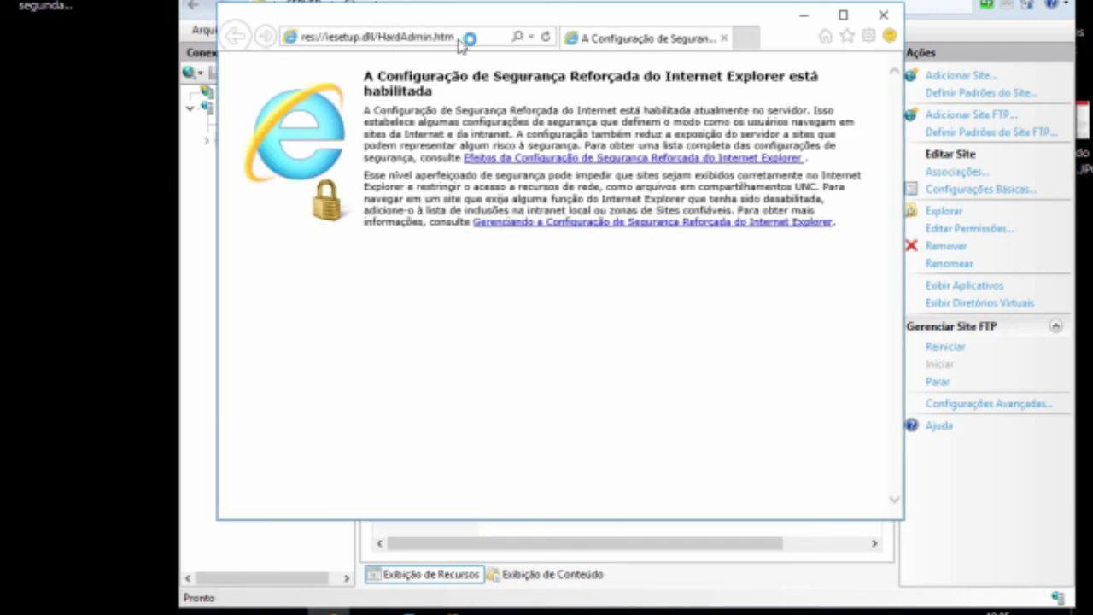
pyautogui.click(477, 41)
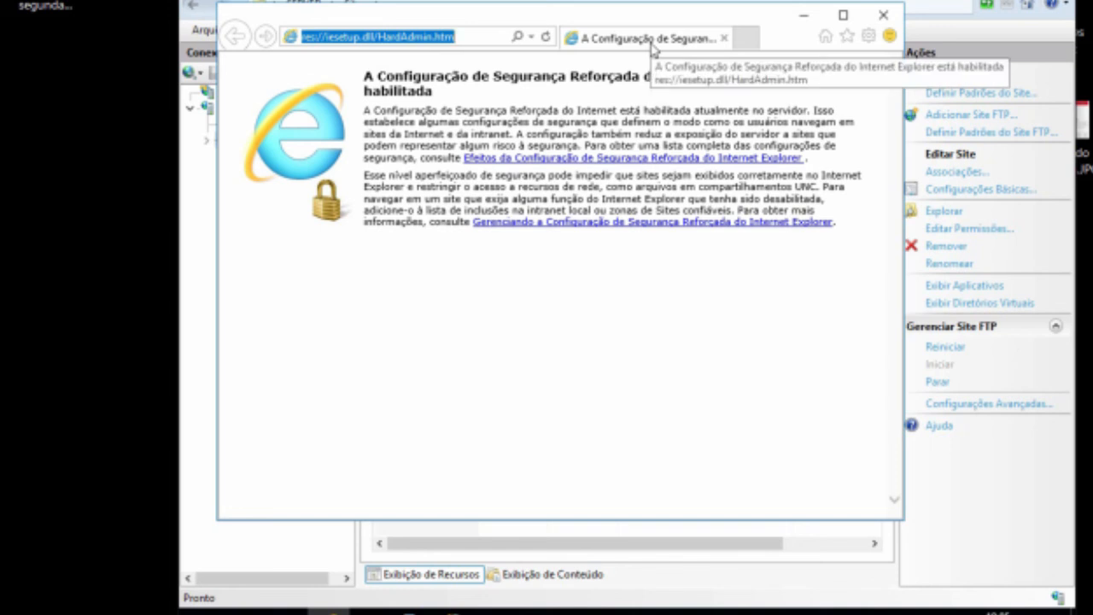
pyautogui.write('f')
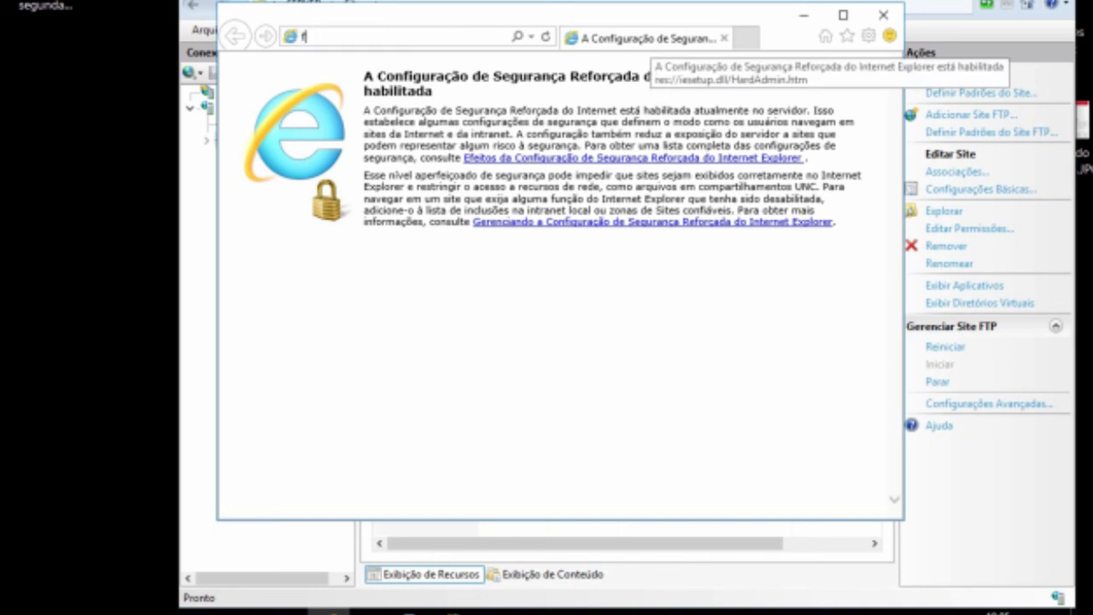
pyautogui.write('tp')
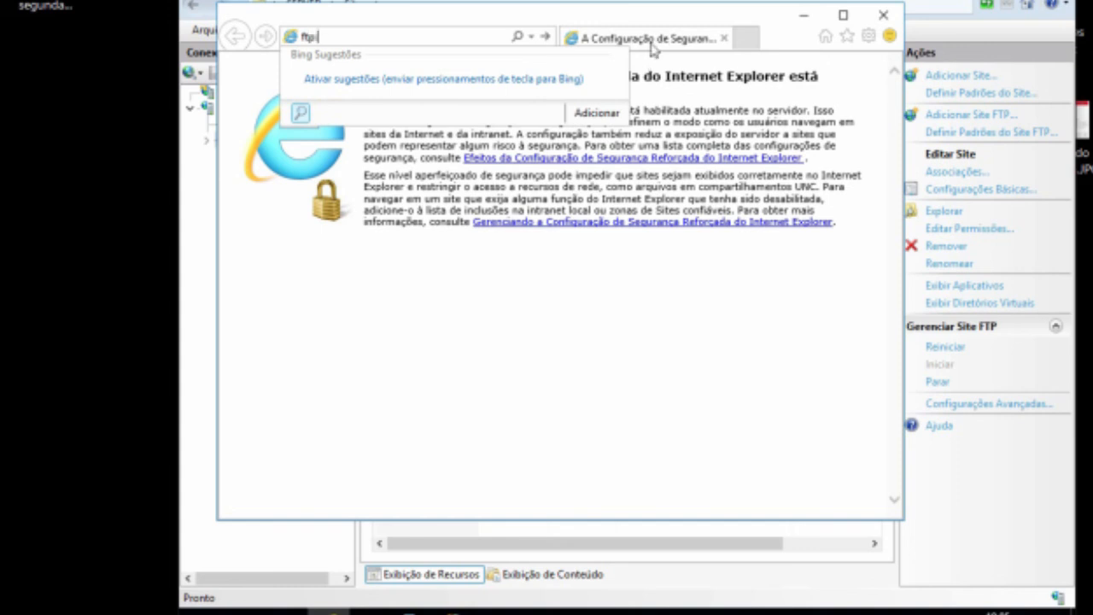
pyautogui.write('://192.168.0.200')
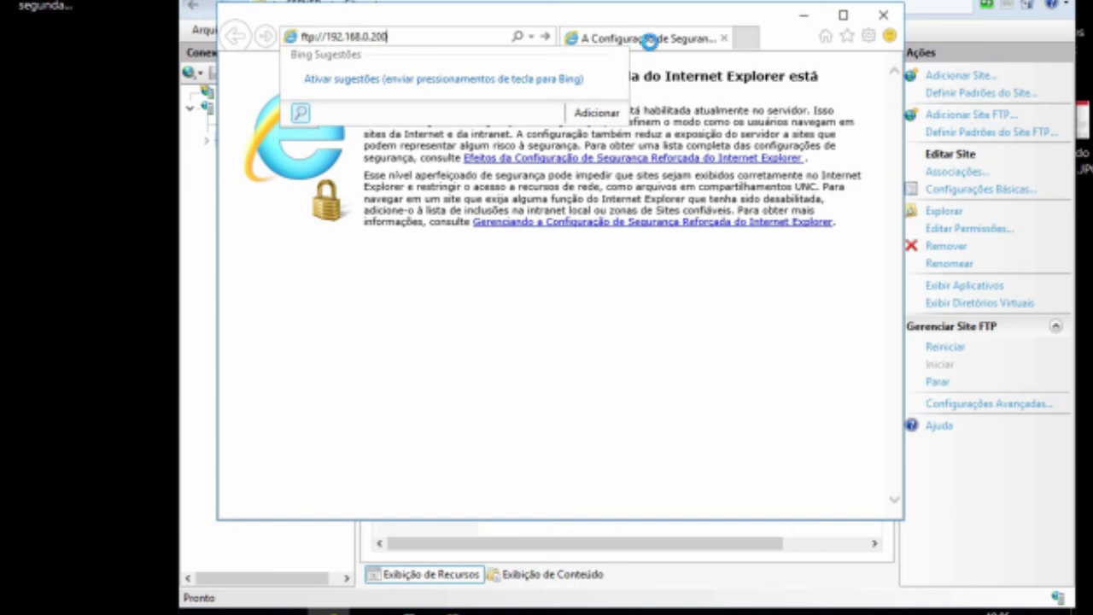
pyautogui.press('Return')
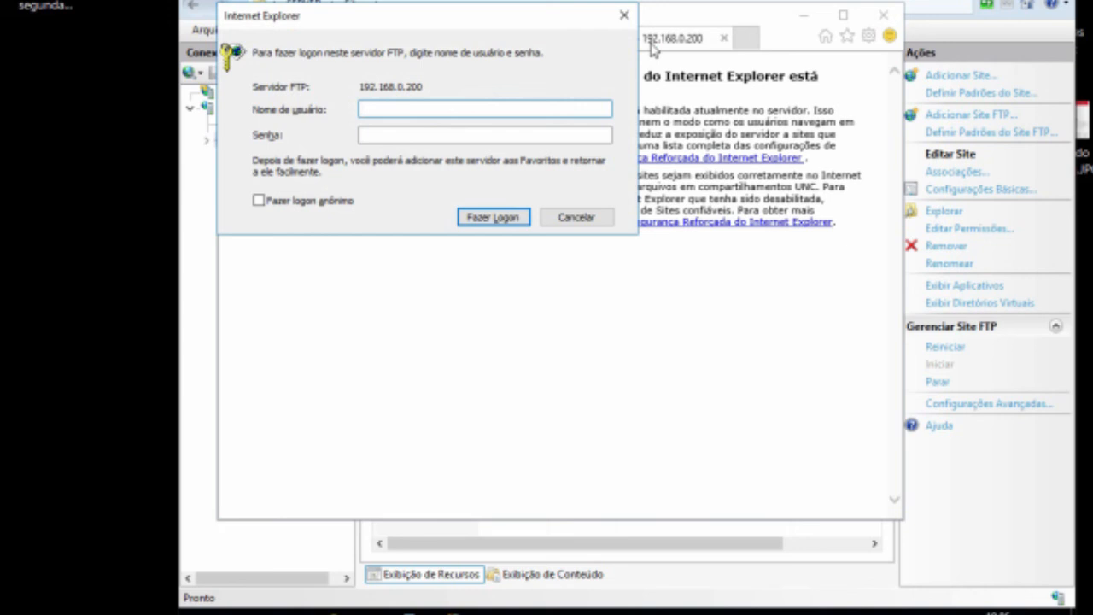
# Step: Log on to the FTP server as administrador, entering the account password
pyautogui.write('administrador')
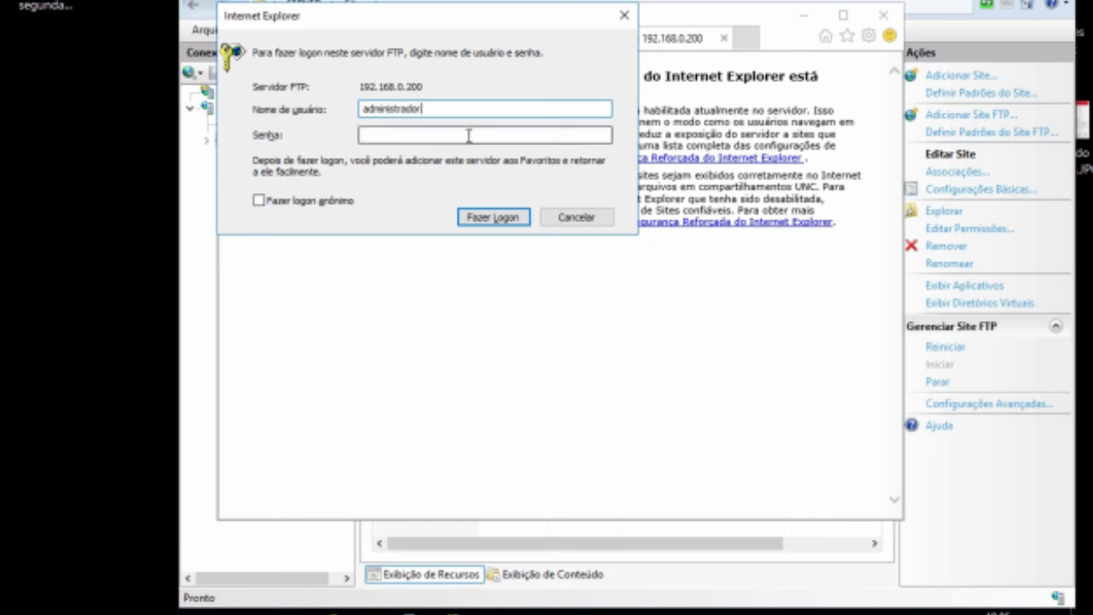
pyautogui.click(469, 136)
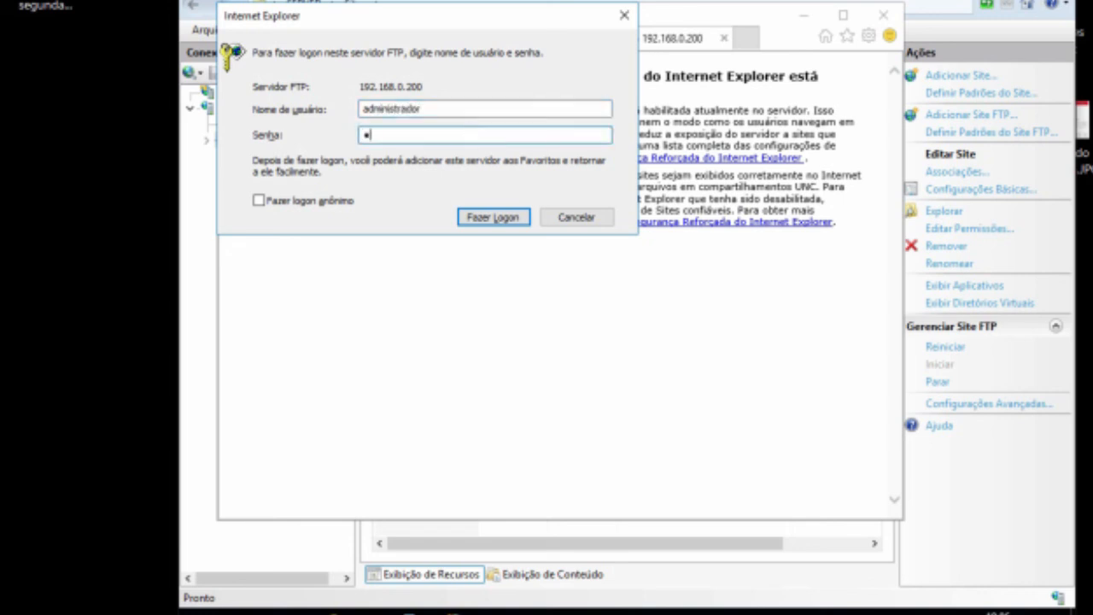
pyautogui.click(485, 220)
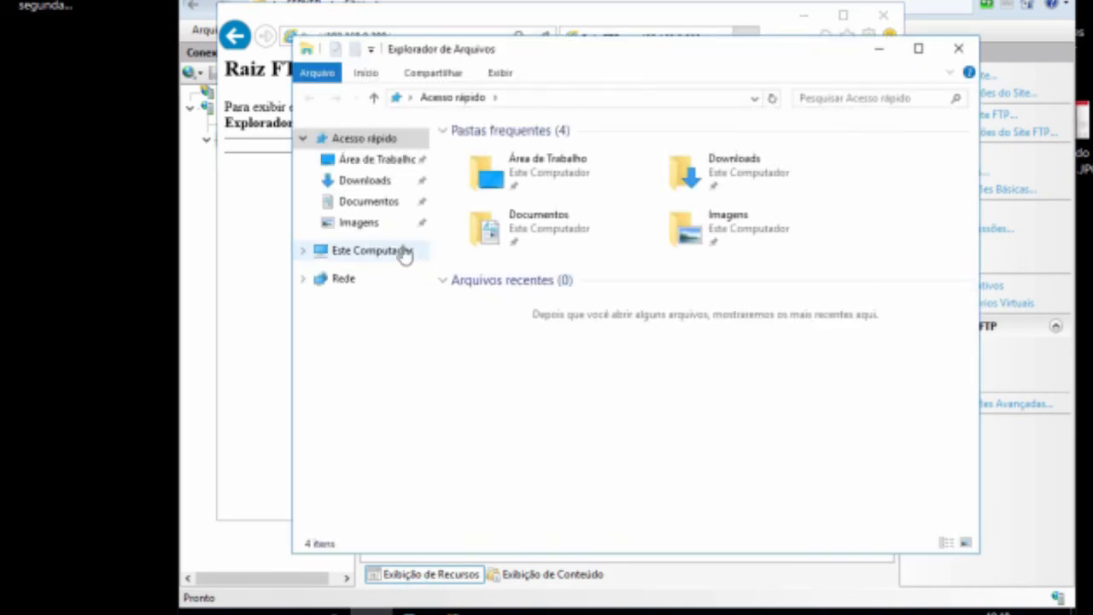
# Step: Create a folder named Adm inside C:\Servidor FTP in File Explorer
pyautogui.click(405, 252)
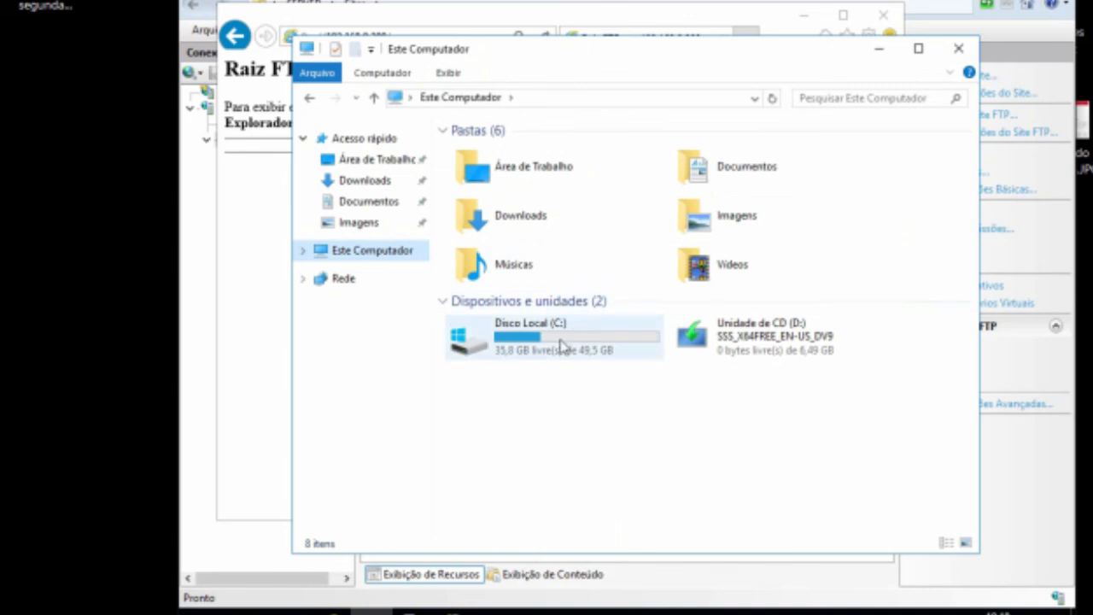
pyautogui.doubleClick(561, 344)
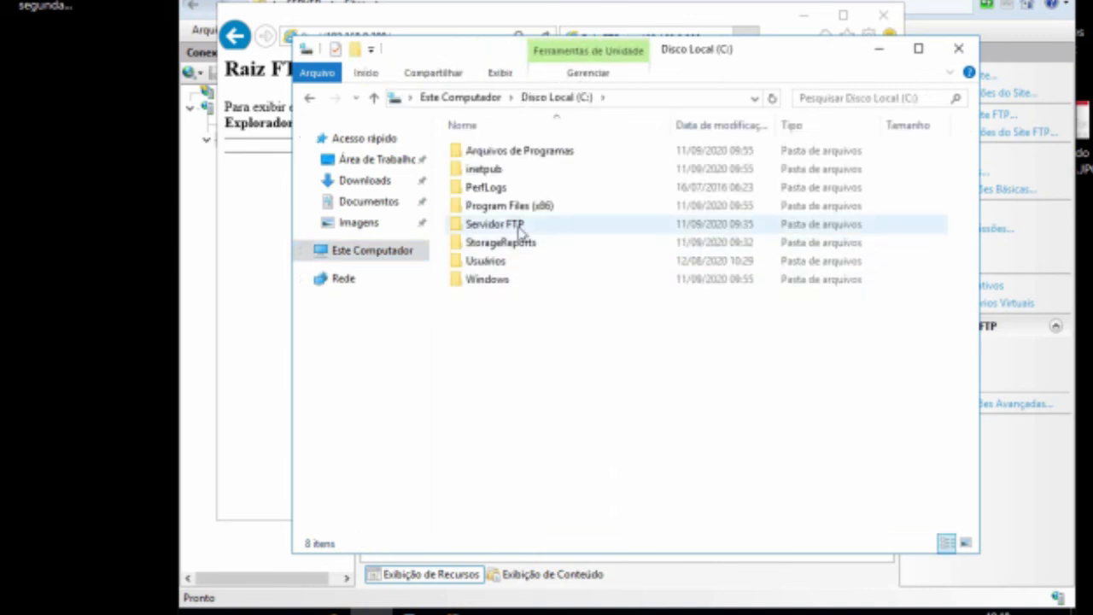
pyautogui.doubleClick(520, 225)
pyautogui.rightClick(494, 252)
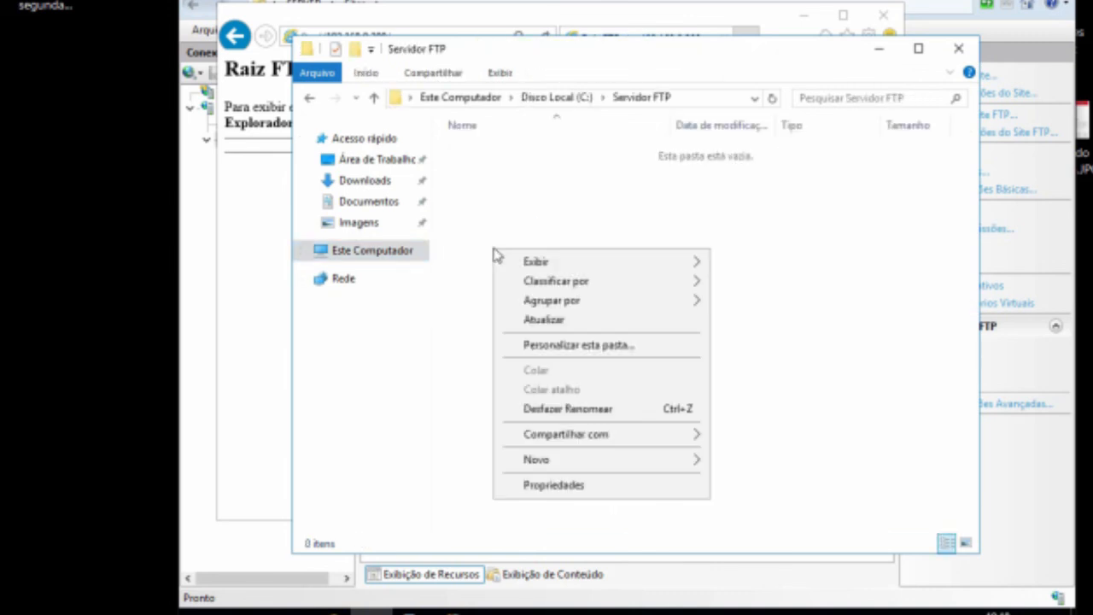
pyautogui.moveTo(637, 461)
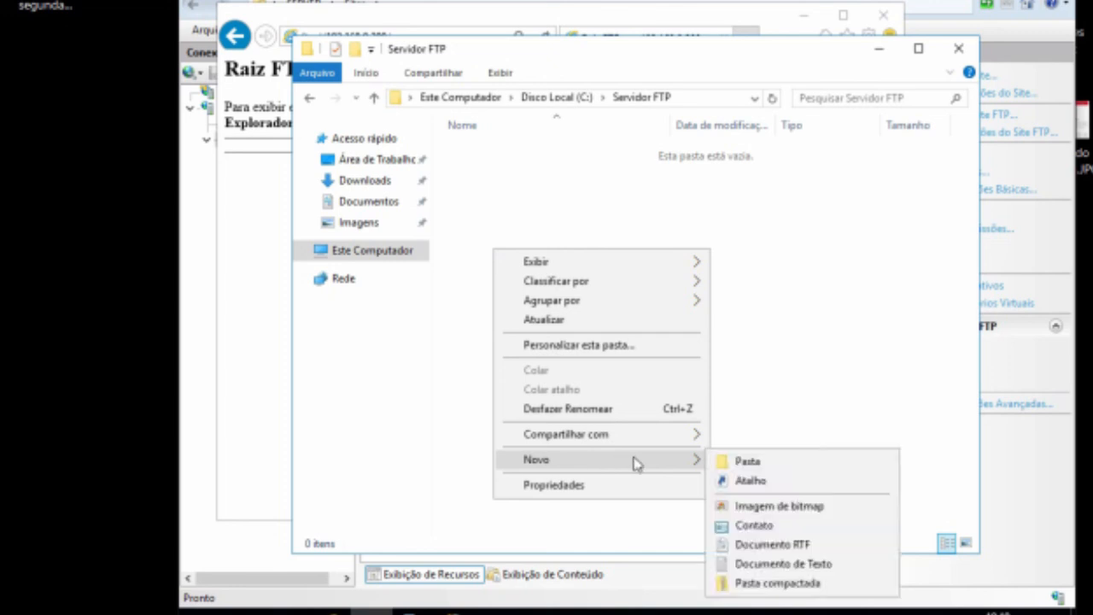
pyautogui.click(723, 462)
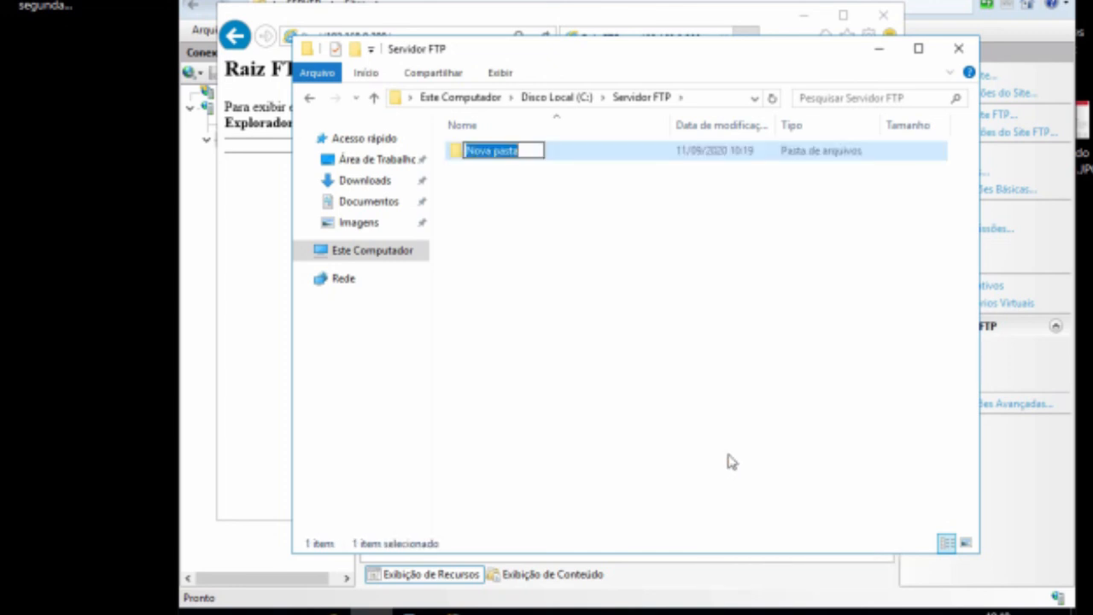
pyautogui.write('Adm')
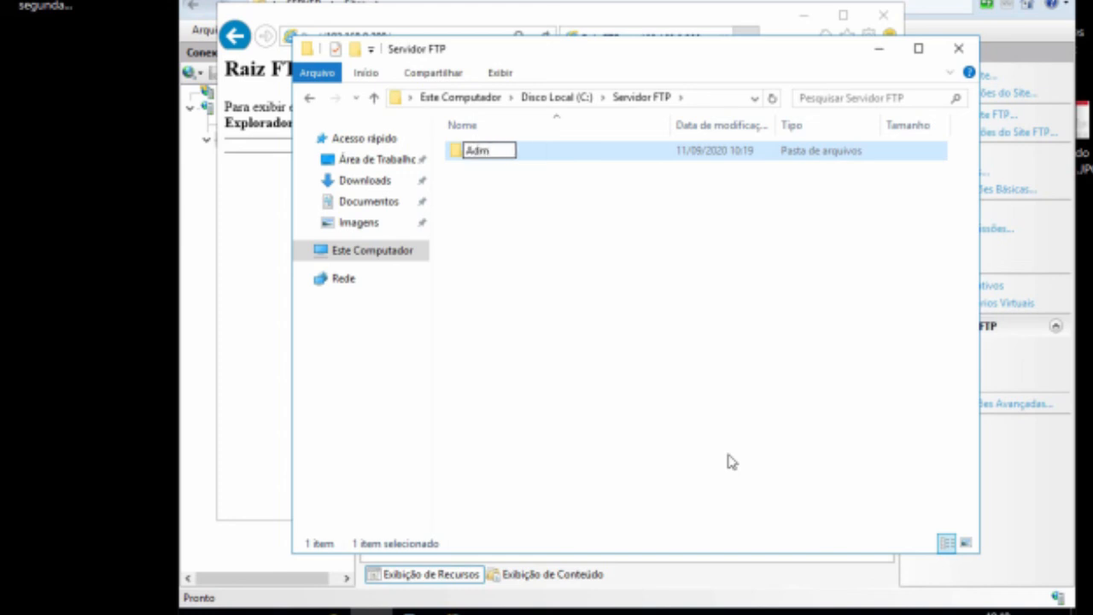
pyautogui.press('Return')
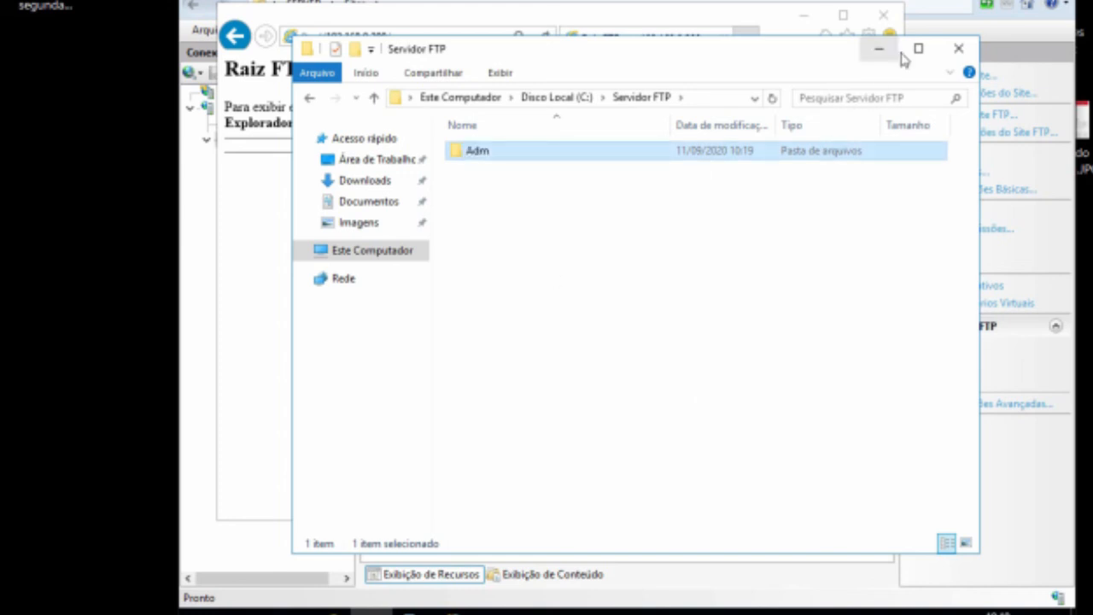
# Step: Close File Explorer, refresh the FTP root page, and browse into the Adm folder and back up
pyautogui.click(959, 48)
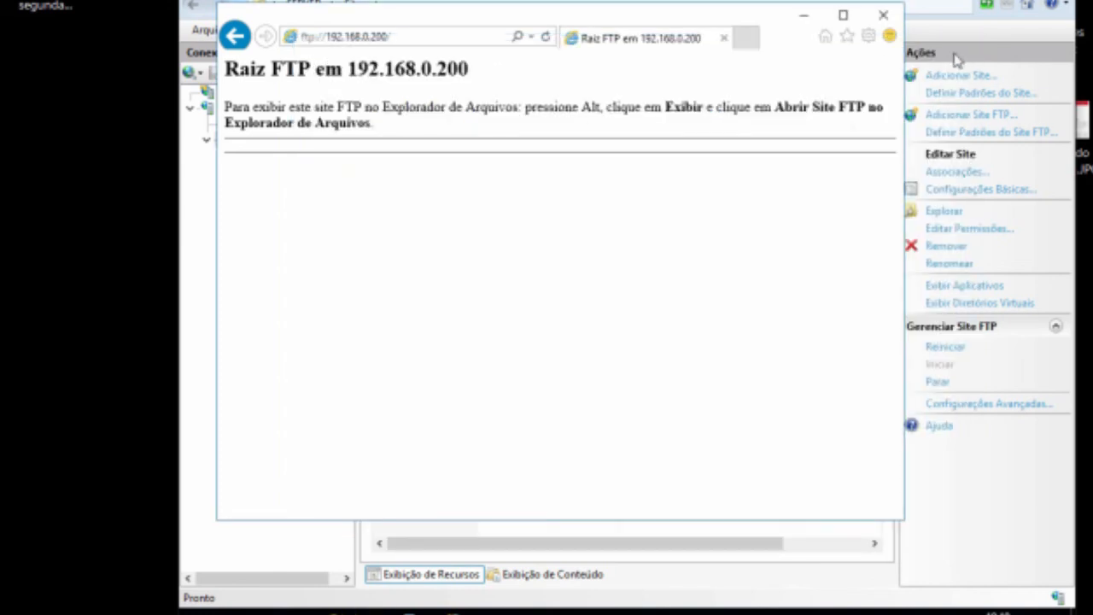
pyautogui.click(488, 34)
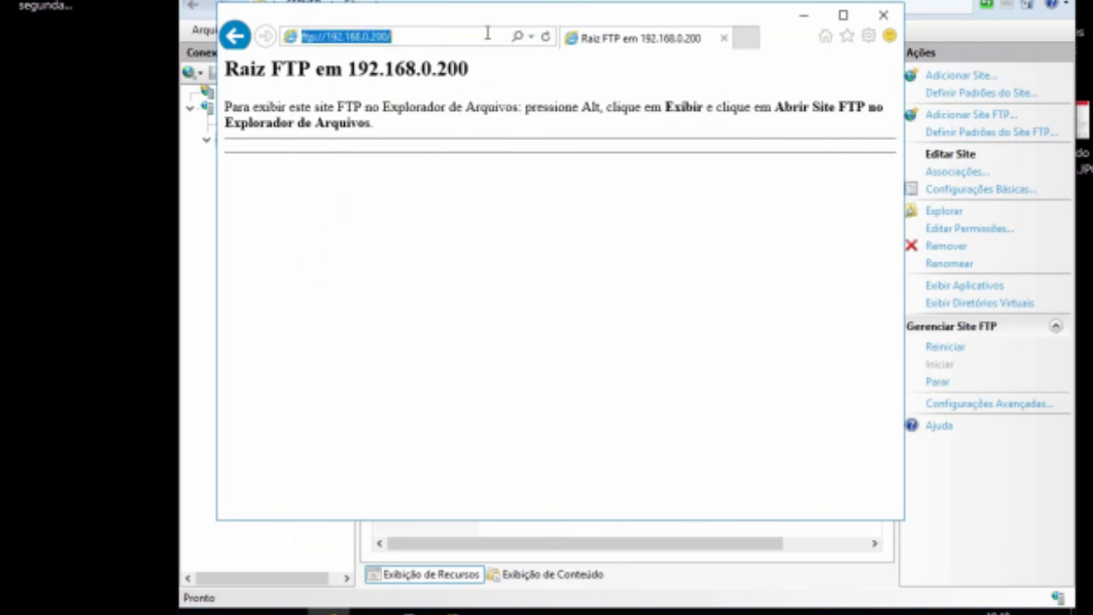
pyautogui.click(545, 37)
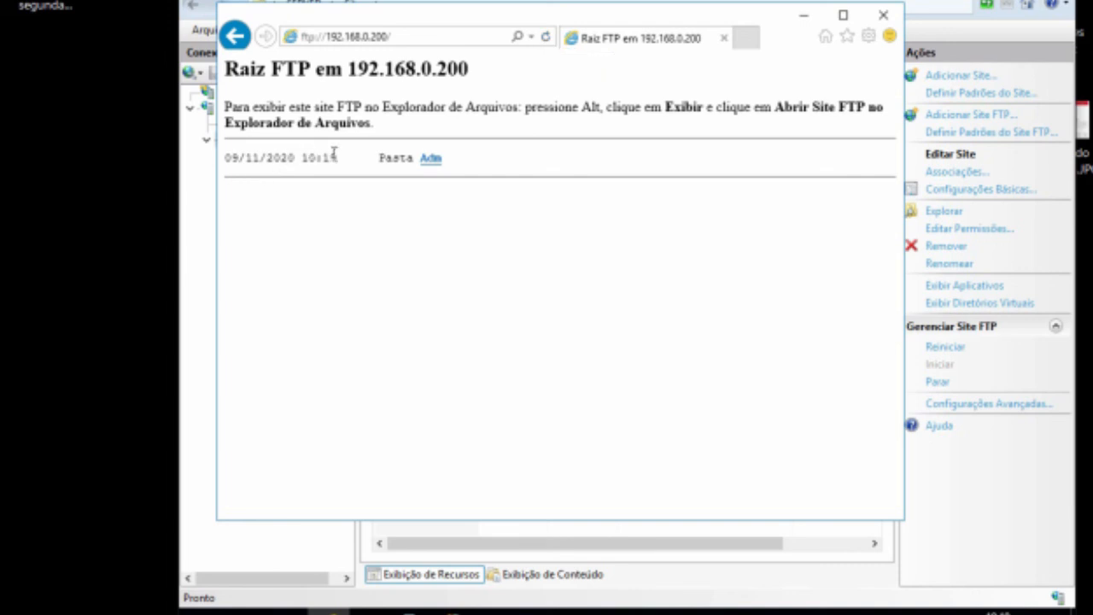
pyautogui.click(432, 160)
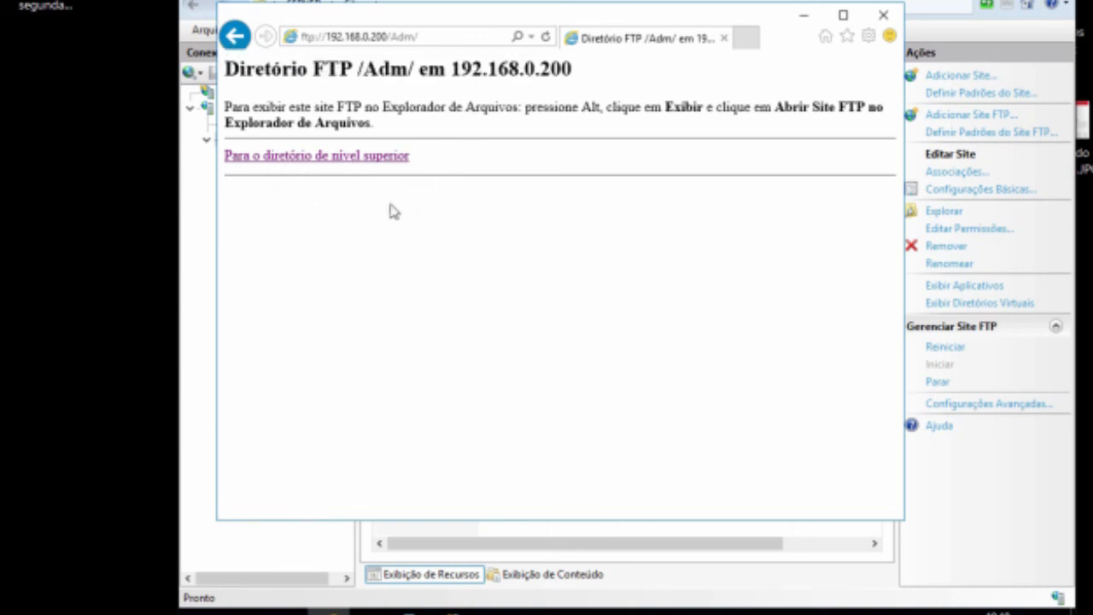
pyautogui.click(348, 158)
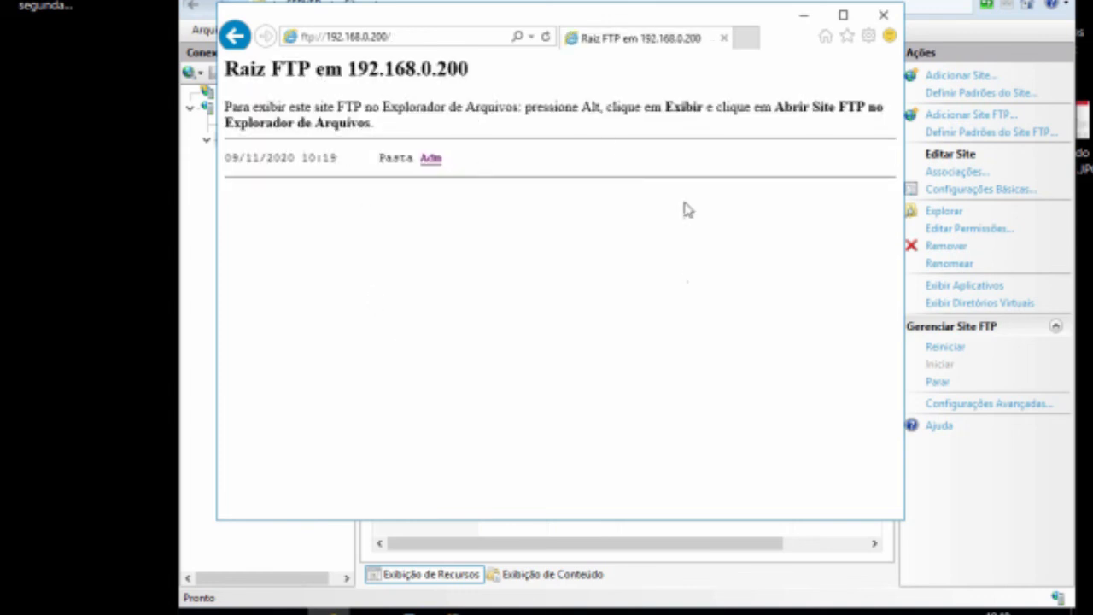